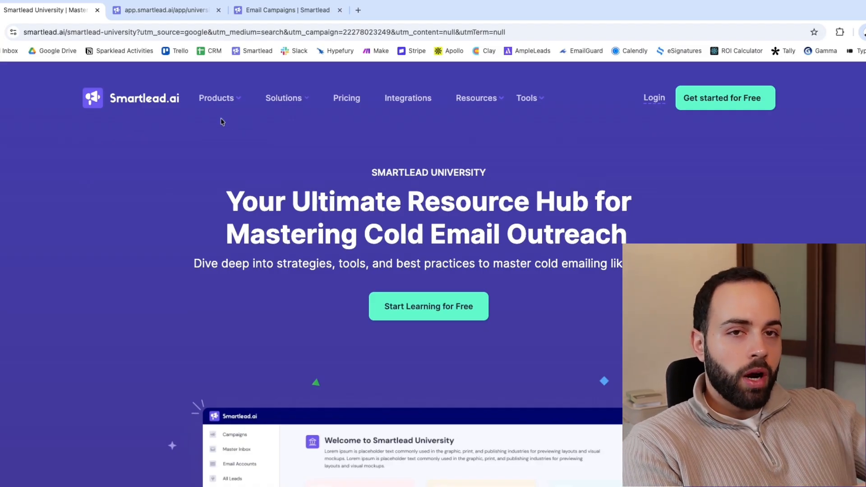
Open Smartlead University from the Learn section of the website's resources
mouse_move(480, 96)
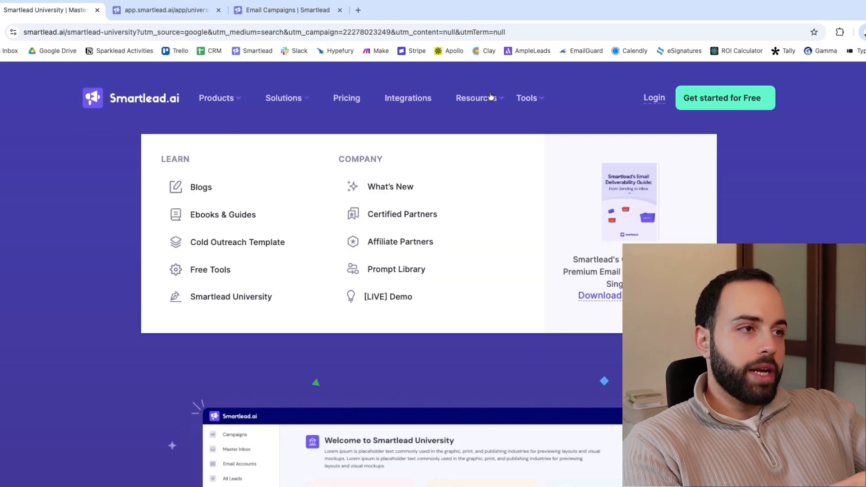
double_click(160, 161)
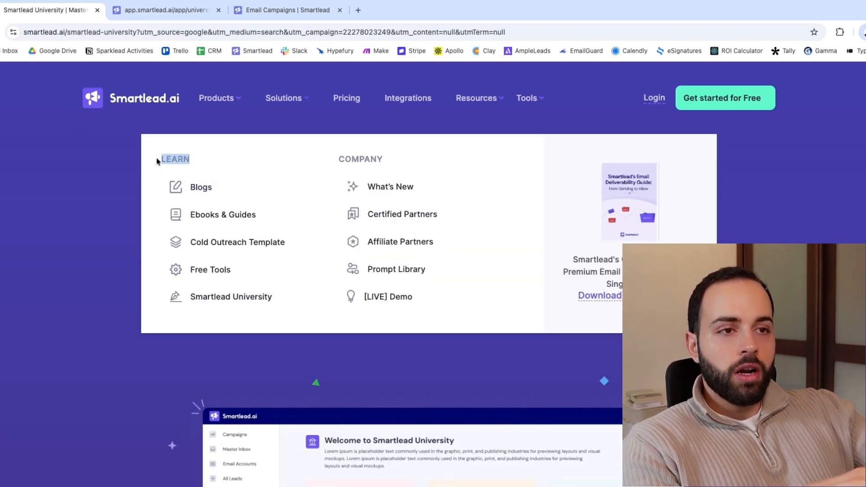
left_click(222, 296)
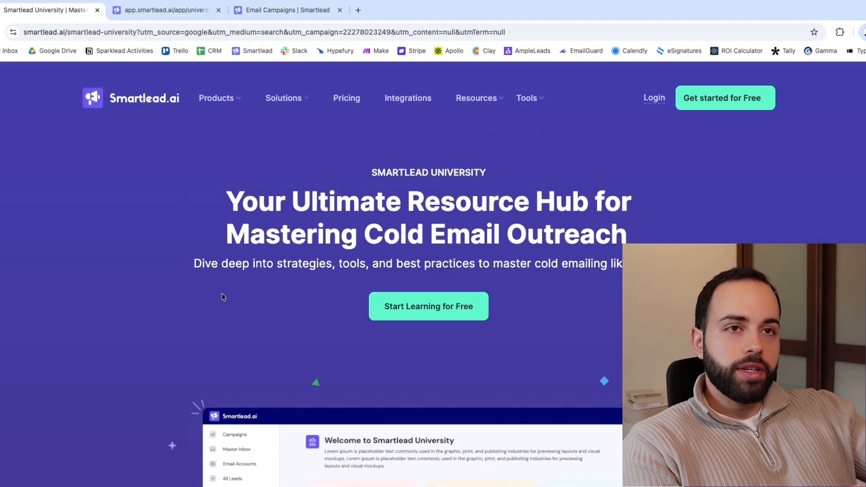
Switch to the Smartlead University app page, open the Smartlead Demos category and browse its video tutorials
left_click(168, 10)
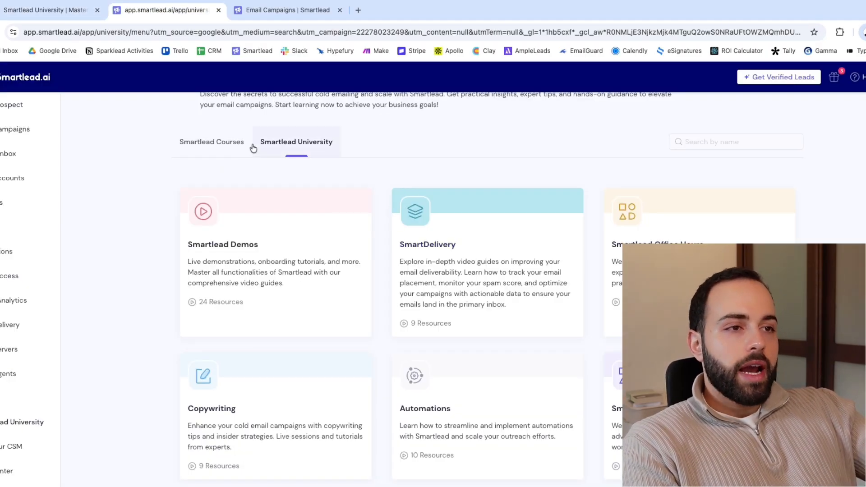
left_click(238, 301)
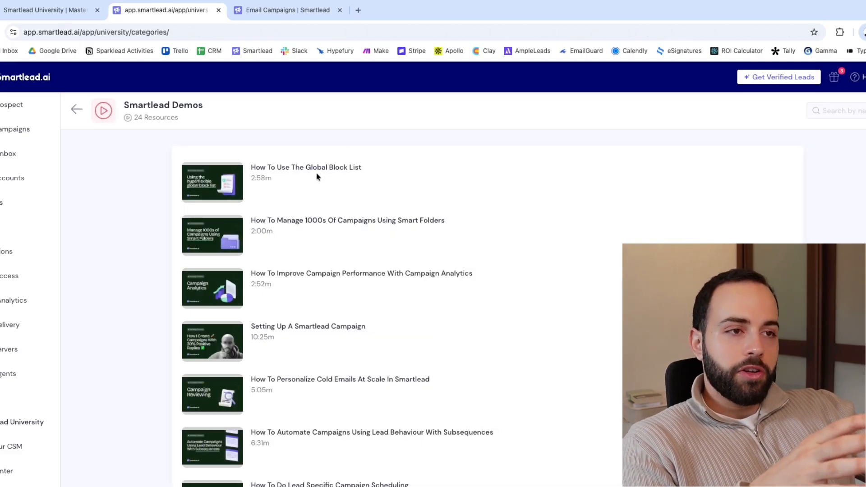
scroll(320, 228, "down", 1)
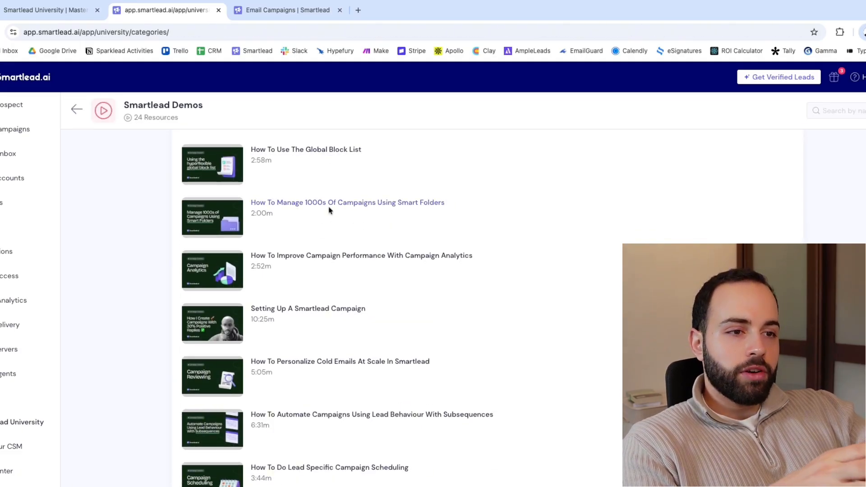
scroll(309, 256, "down", 5)
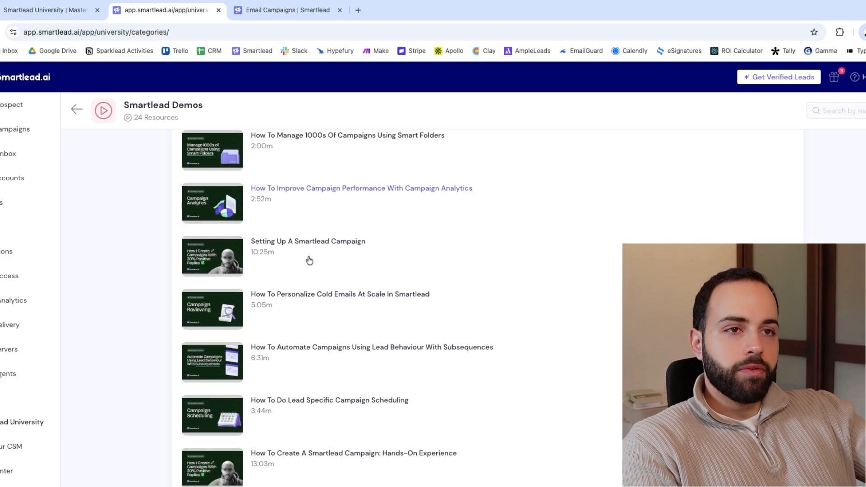
scroll(293, 230, "down", 12)
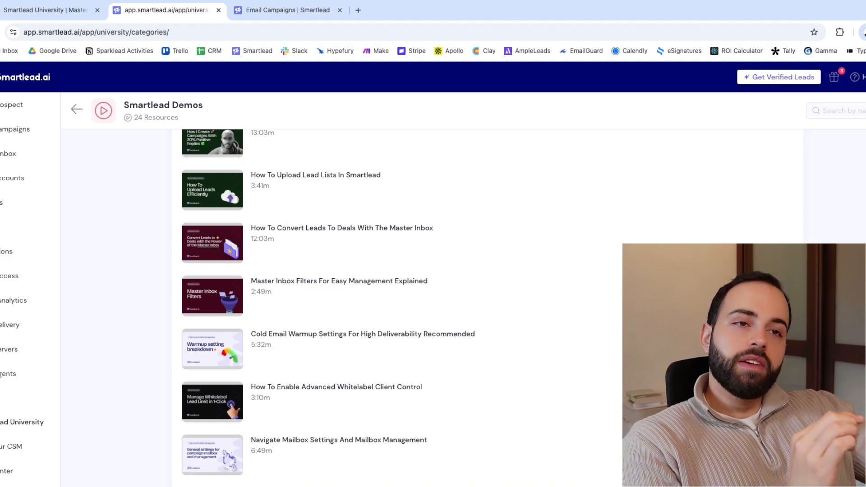
Return to the Smartlead University categories and look through the available learning topics
left_click(83, 112)
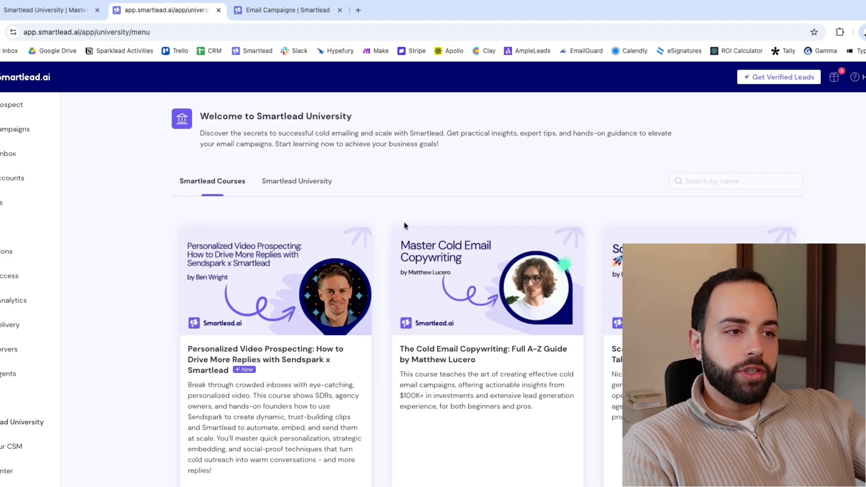
left_click(324, 188)
scroll(442, 252, "down", 3)
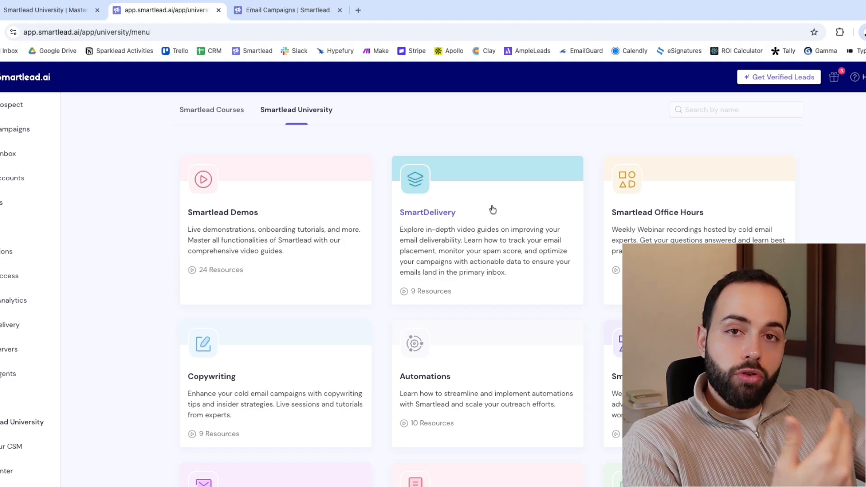
scroll(315, 325, "down", 3)
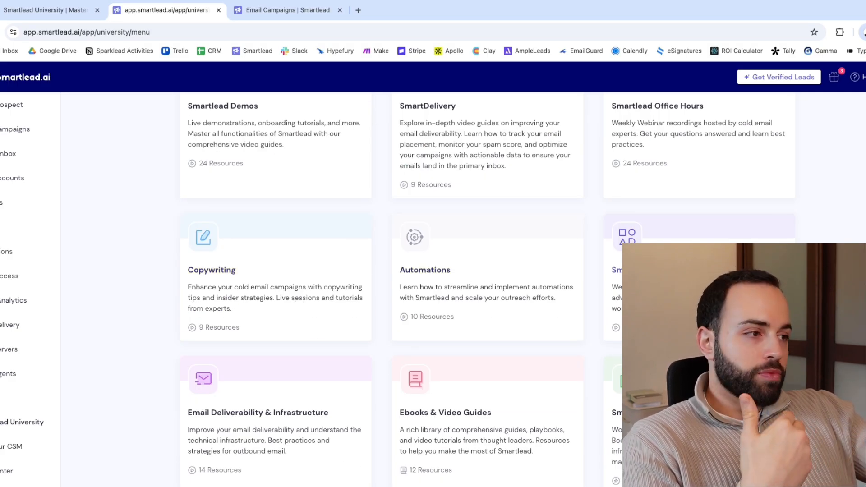
scroll(396, 316, "down", 1)
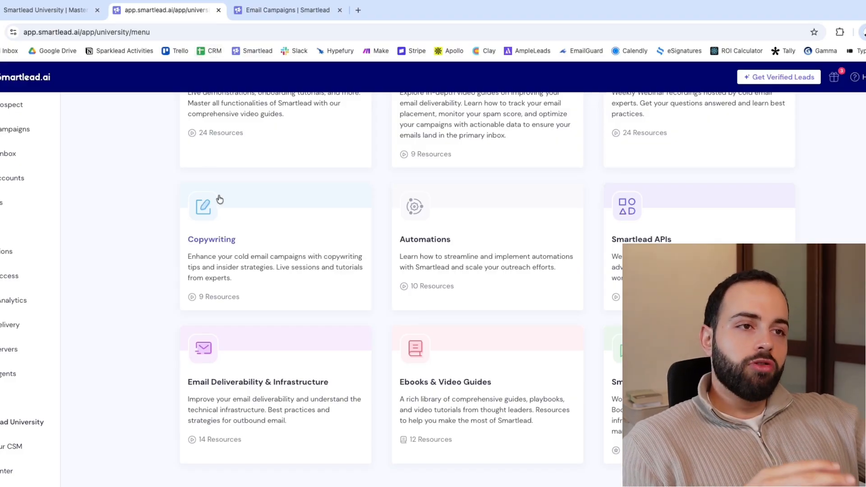
scroll(220, 199, "up", 4)
scroll(220, 199, "up", 2)
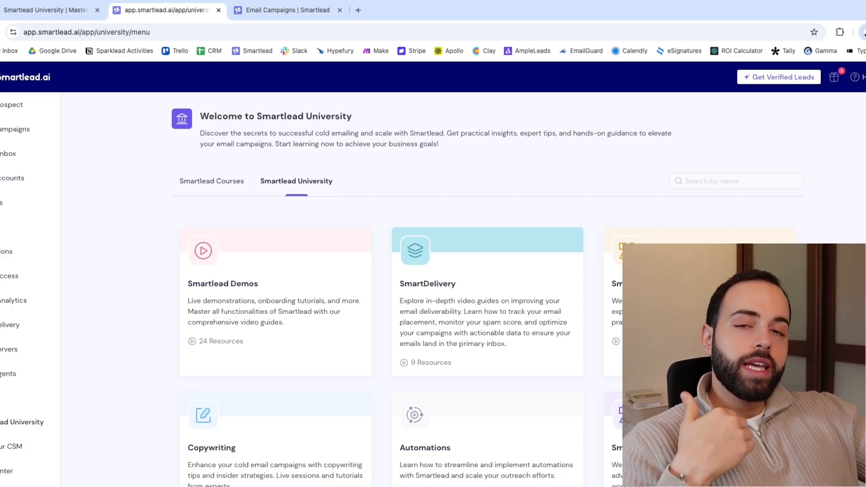
Return to the Smartlead website, open its pricing page and view the growth plans
left_click(45, 10)
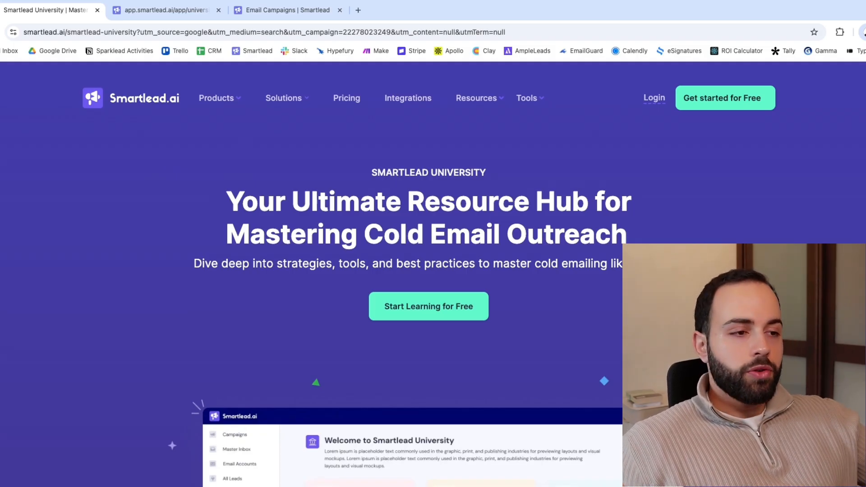
mouse_move(240, 104)
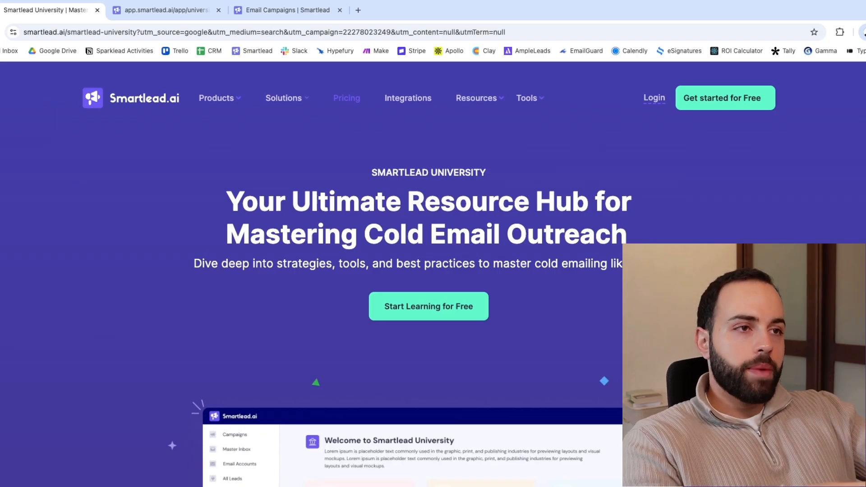
left_click(346, 98)
scroll(333, 205, "down", 2)
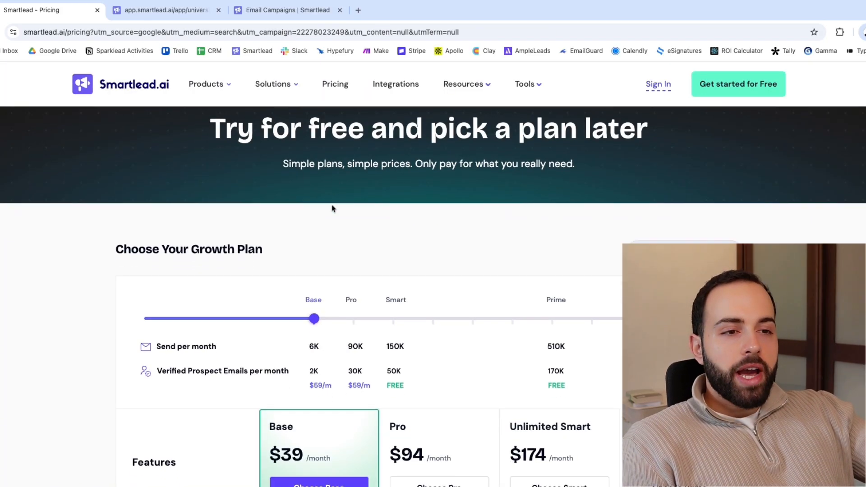
scroll(332, 208, "down", 3)
scroll(333, 208, "up", 1)
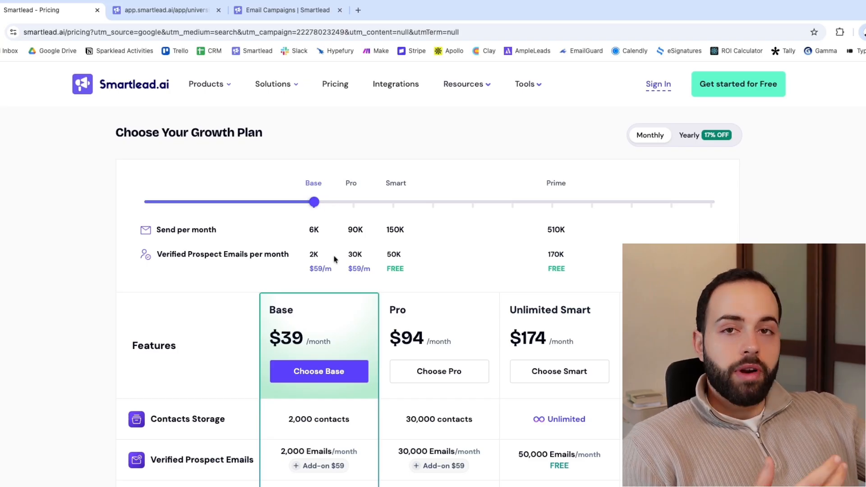
Compare the Pro plan's monthly price with the Base plan's contacts storage in the pricing table
scroll(392, 273, "down", 3)
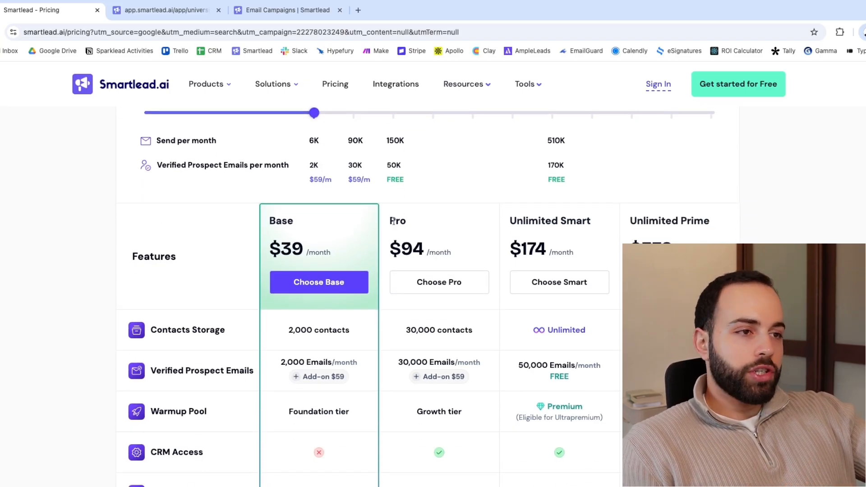
left_click_drag(389, 221, 451, 252)
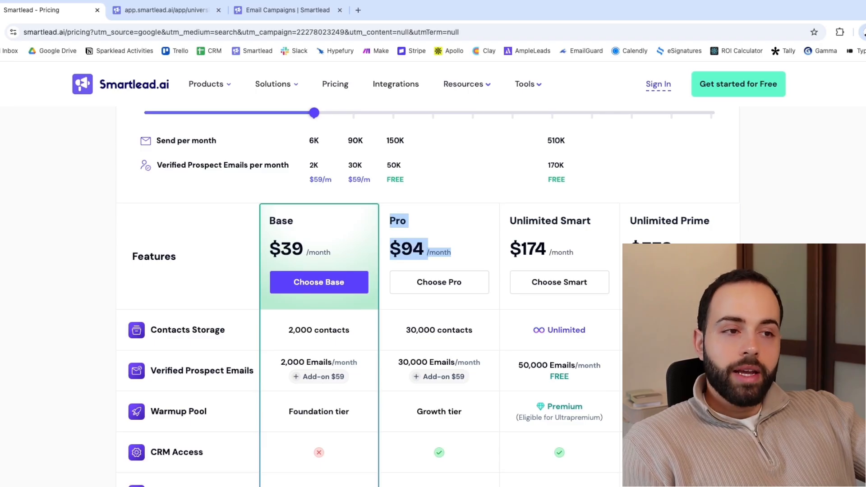
scroll(304, 323, "down", 1)
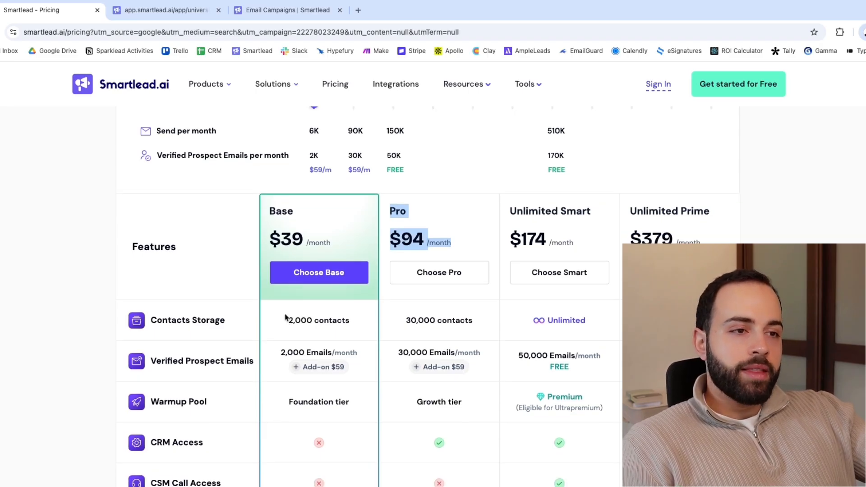
left_click_drag(285, 319, 351, 323)
left_click_drag(286, 323, 350, 323)
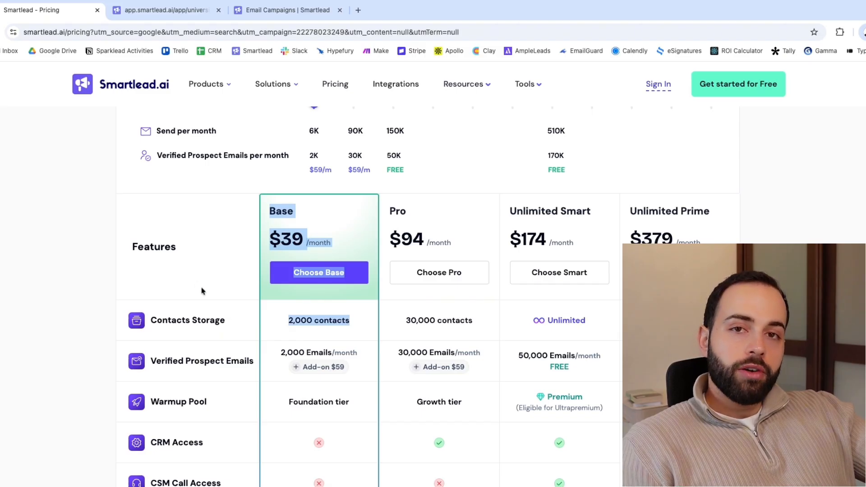
left_click(163, 206)
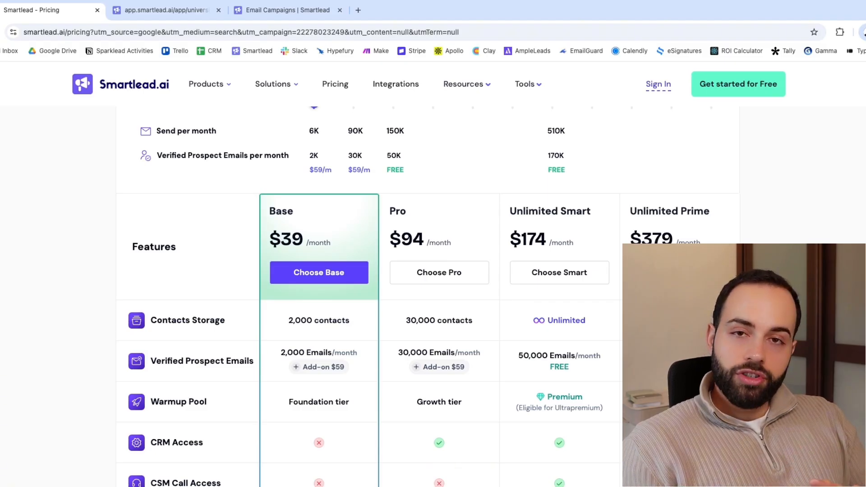
left_click_drag(287, 321, 324, 322)
left_click(286, 324)
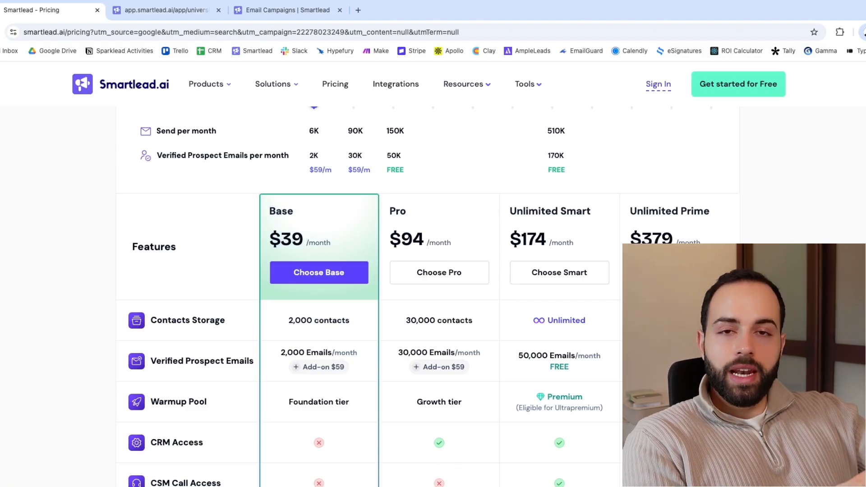
Examine the Pro plan's monthly price, contacts storage and warmup pool tier
double_click(390, 204)
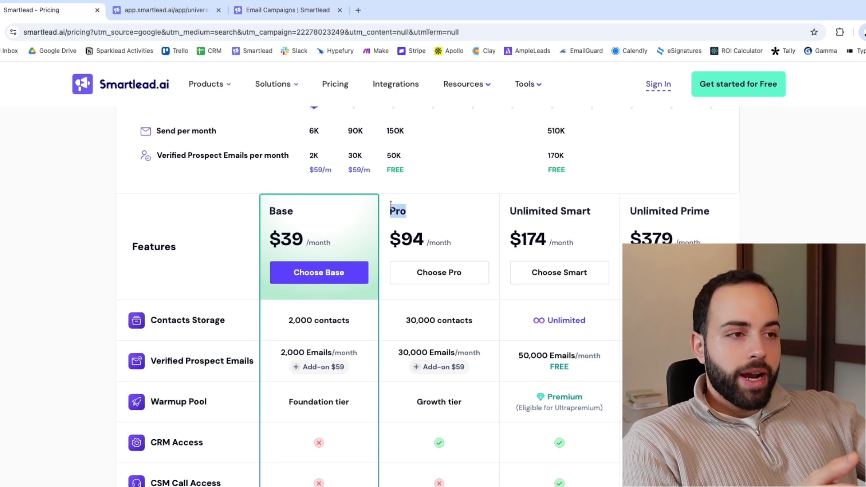
left_click_drag(390, 205, 451, 244)
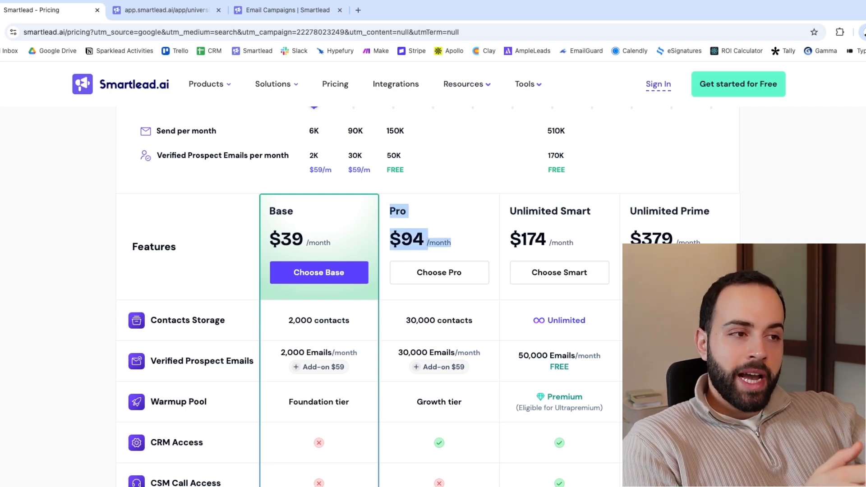
left_click(441, 292)
scroll(444, 282, "down", 1)
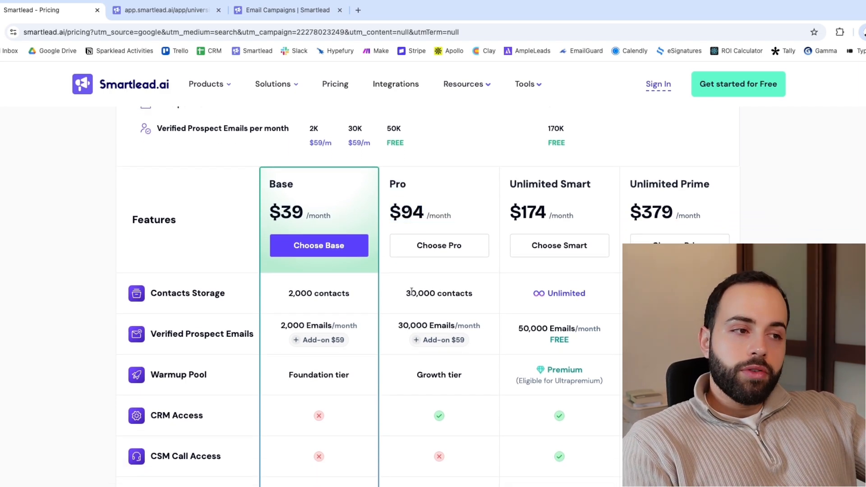
left_click_drag(405, 293, 472, 294)
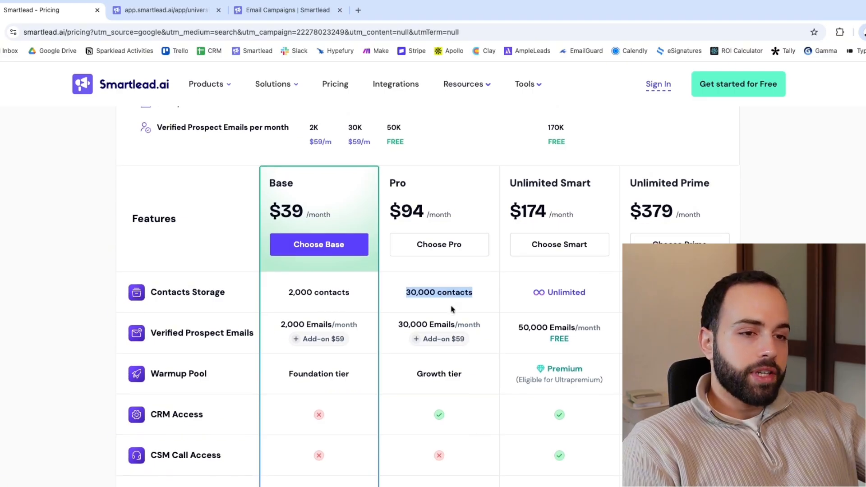
scroll(451, 308, "down", 1)
left_click(407, 355)
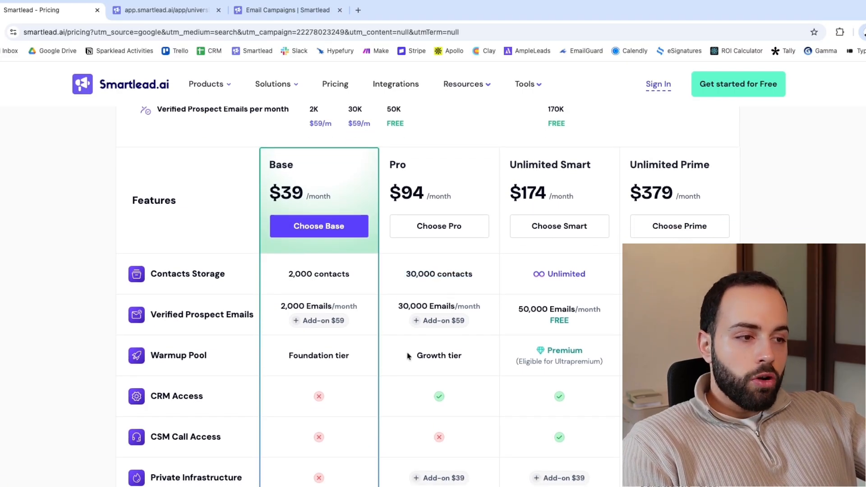
triple_click(407, 356)
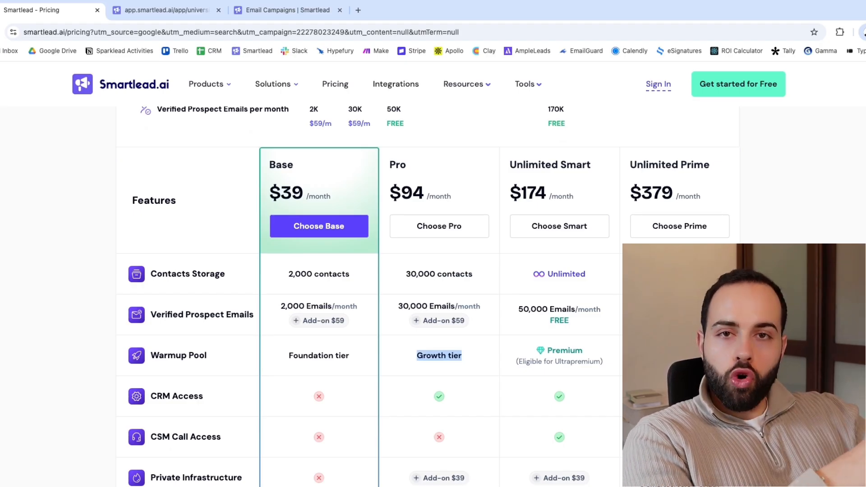
Check CRM access for the Pro plan and read the remaining feature rows down to Smart Senders
scroll(430, 315, "down", 2)
left_click(430, 315)
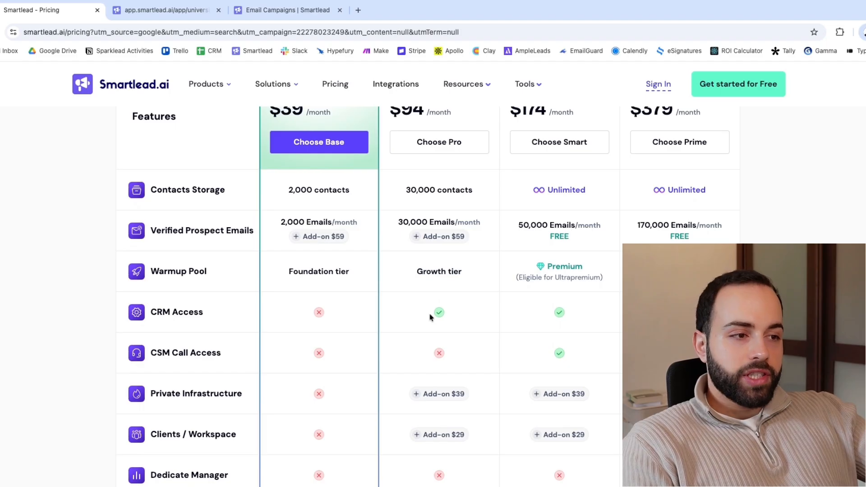
double_click(430, 316)
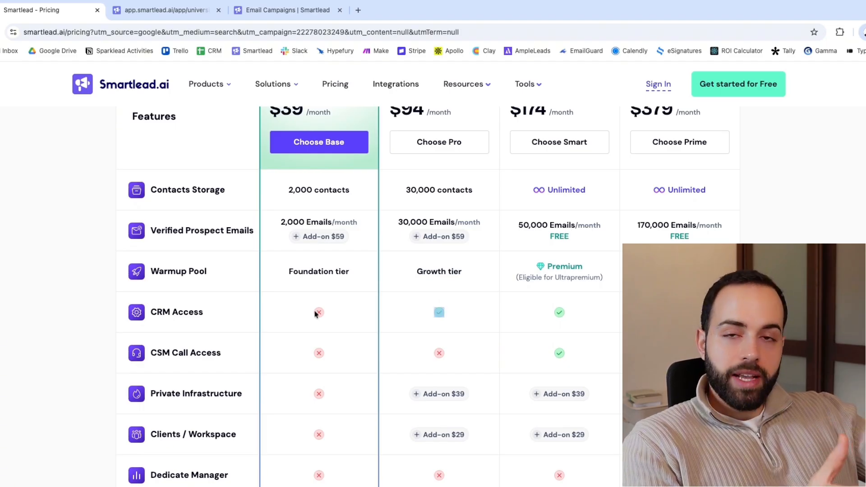
scroll(402, 318, "down", 2)
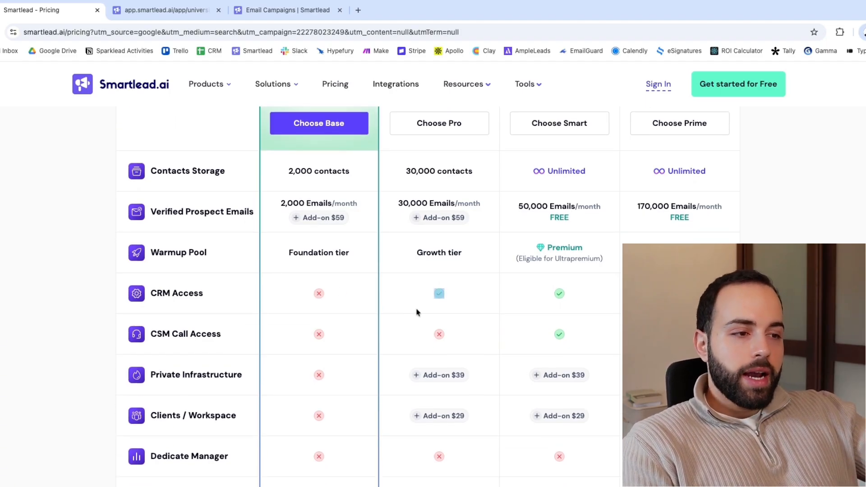
scroll(452, 328, "down", 2)
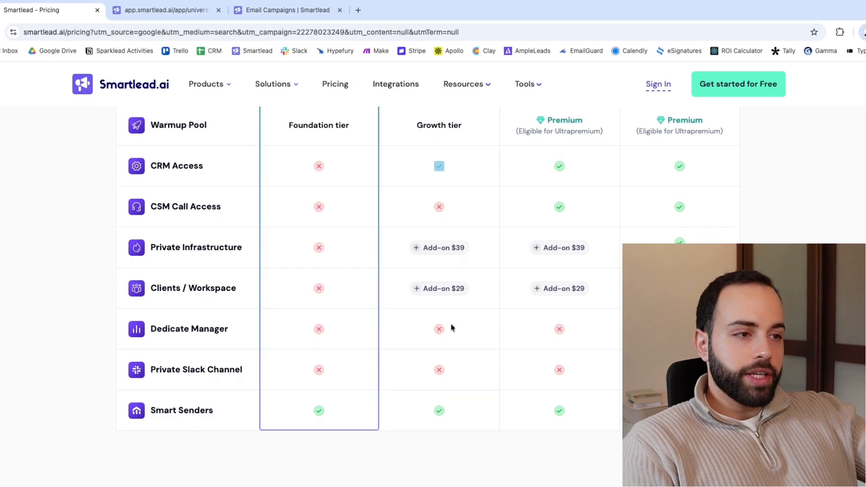
Compare the Unlimited Smart and Unlimited Prime plans with the Pro plan's contacts storage and monthly price
scroll(452, 327, "up", 10)
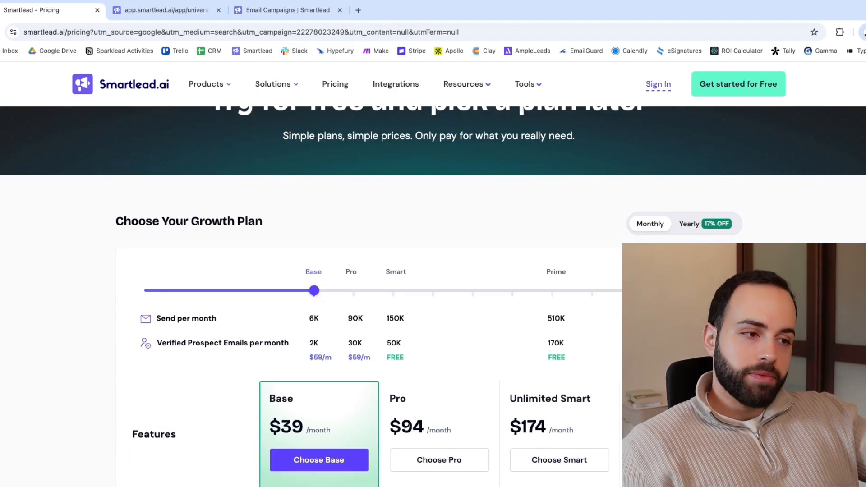
scroll(432, 293, "up", 1)
scroll(433, 293, "down", 4)
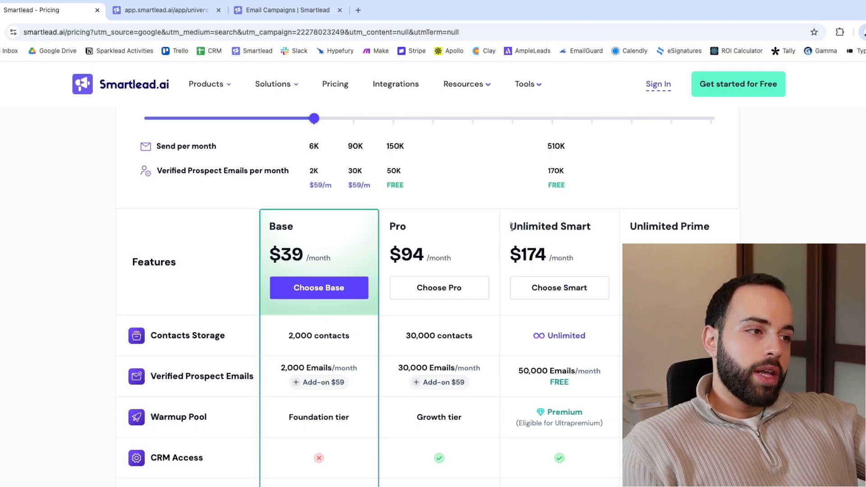
left_click_drag(510, 226, 732, 230)
double_click(631, 225)
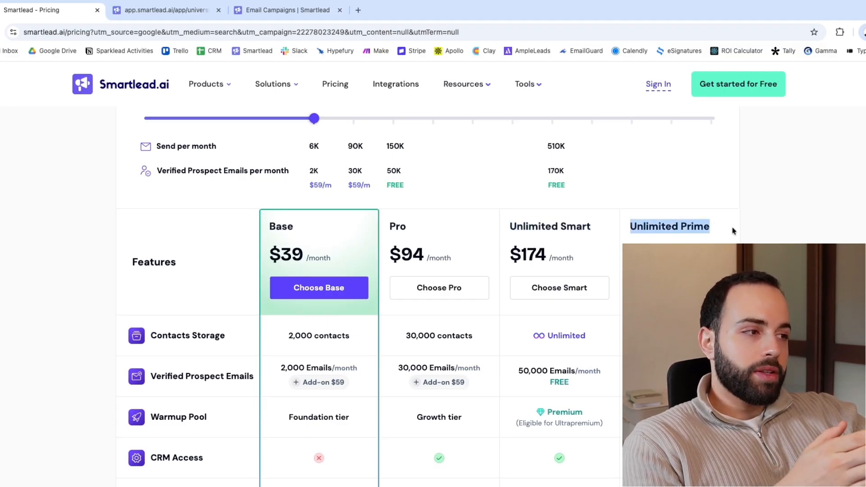
left_click(535, 338)
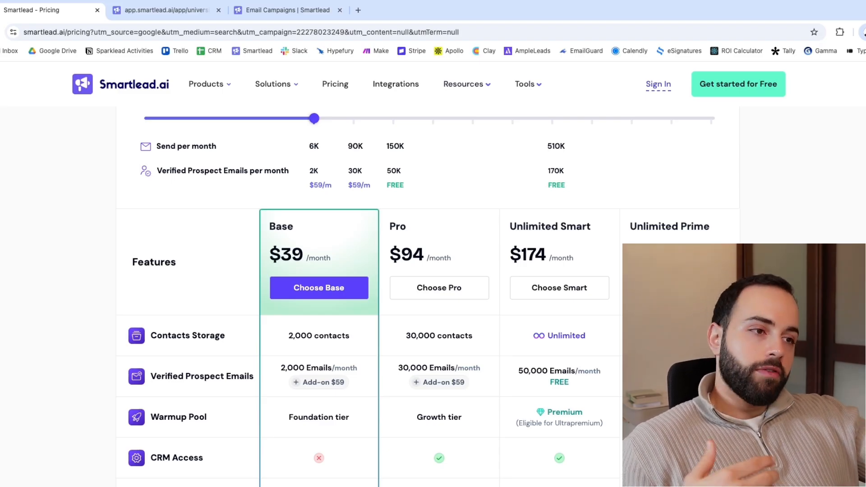
triple_click(401, 341)
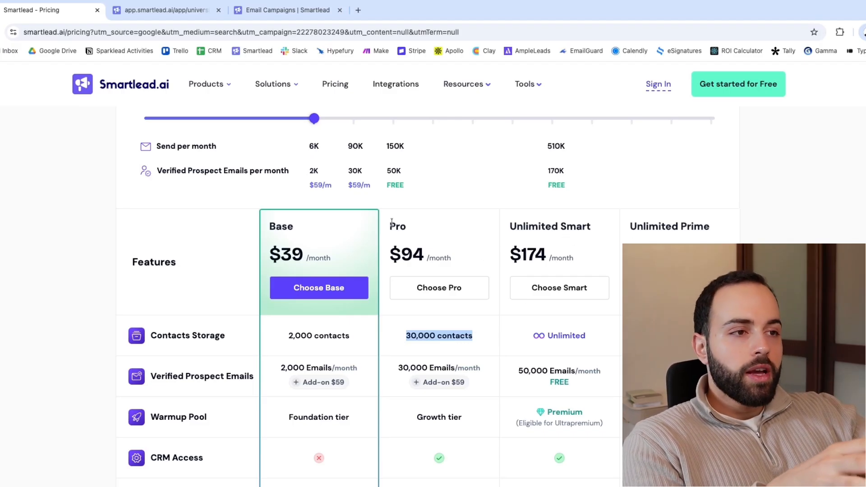
left_click_drag(390, 222, 452, 260)
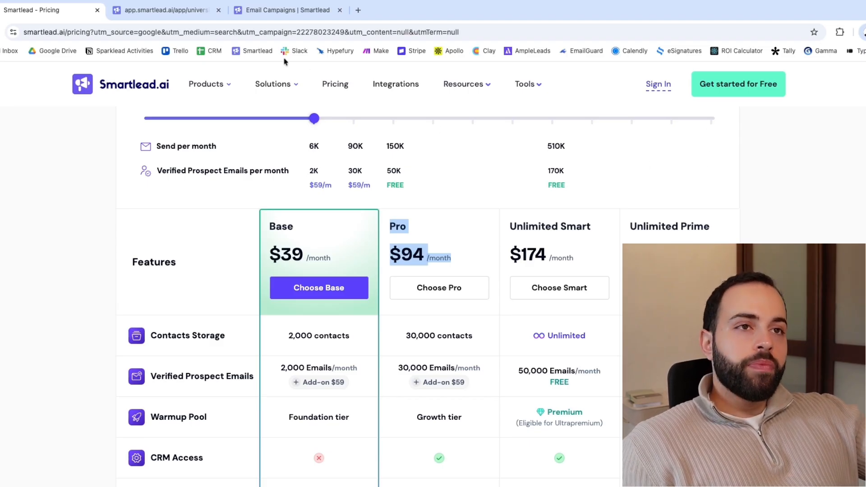
Switch to the Smartlead campaigns page, open the email accounts list and inspect the first mailbox's name and tags
left_click(281, 9)
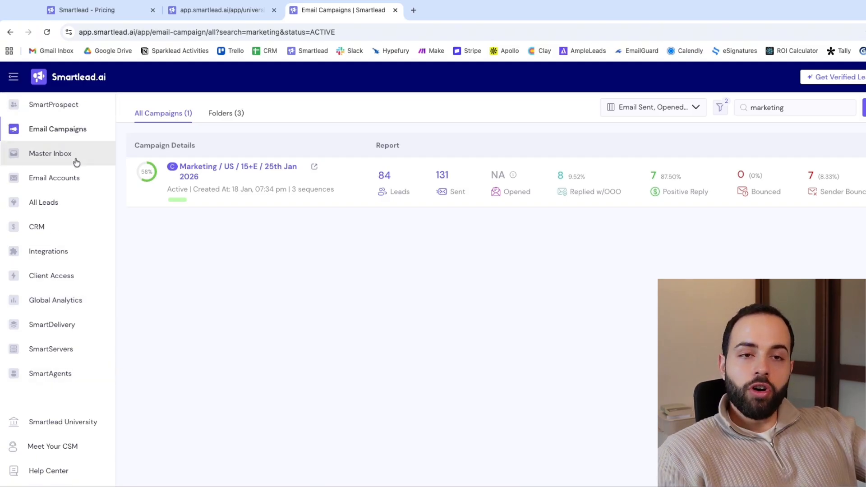
left_click(77, 177)
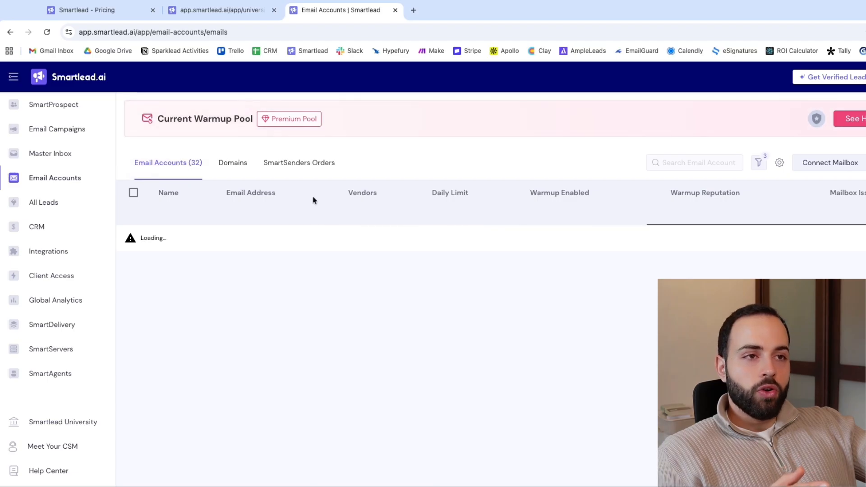
scroll(314, 202, "down", 2)
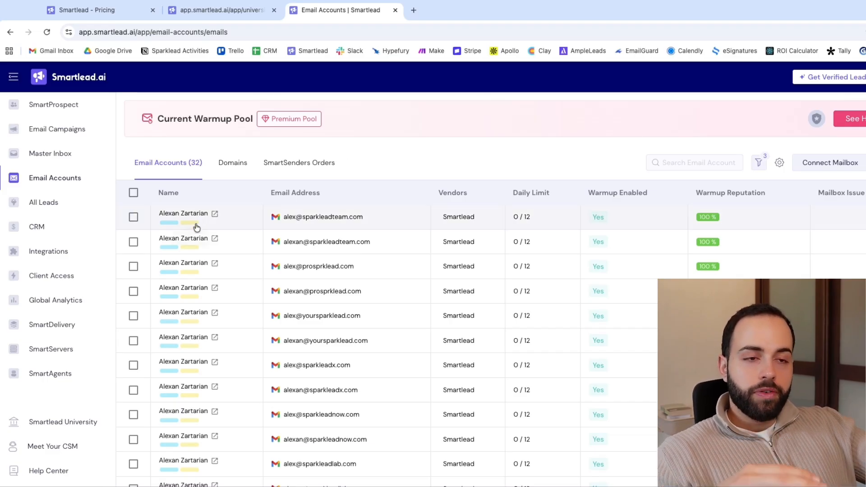
mouse_move(195, 226)
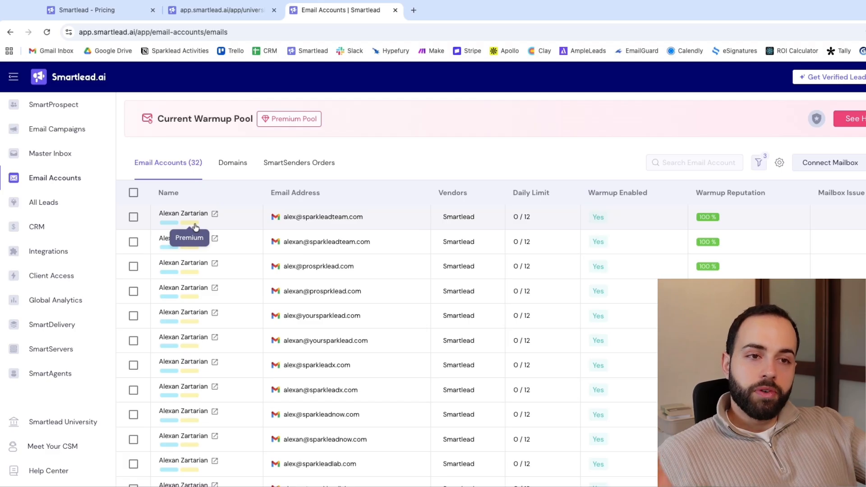
mouse_move(166, 227)
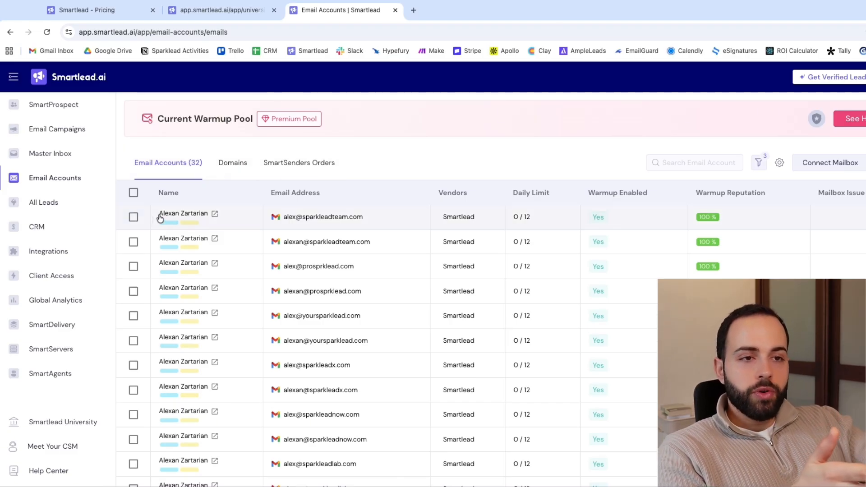
left_click_drag(160, 218, 214, 214)
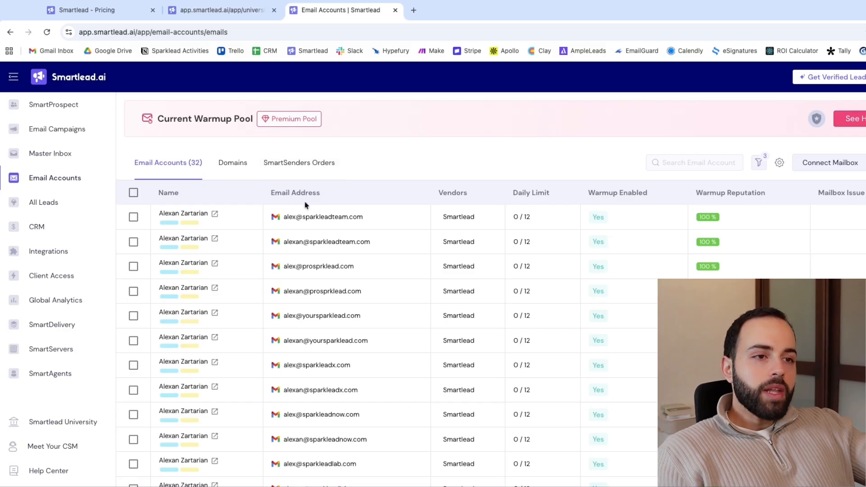
Open the first mailbox's details and examine its outbound status and warmup email chart in the overview
left_click(215, 213)
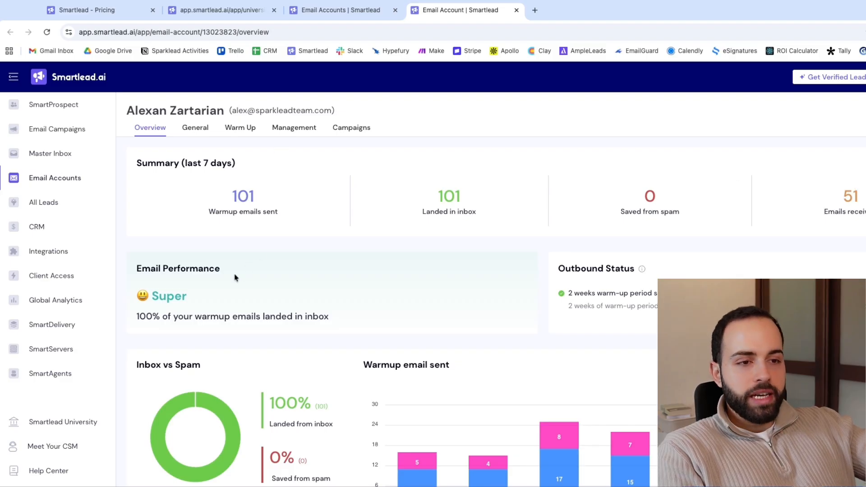
scroll(579, 252, "down", 1)
left_click_drag(553, 272, 716, 275)
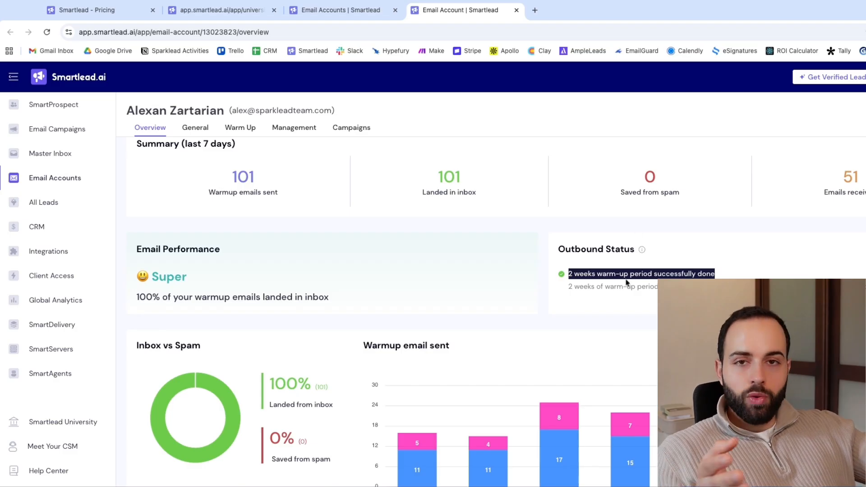
left_click(753, 273)
mouse_move(776, 273)
left_mouse_down()
mouse_move(651, 274)
mouse_move(766, 276)
left_mouse_up()
triple_click(766, 275)
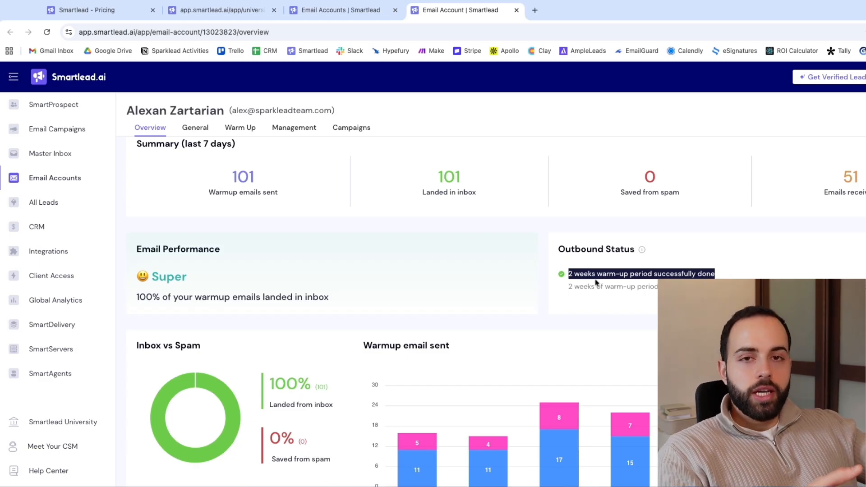
scroll(593, 315, "down", 1)
scroll(592, 319, "down", 1)
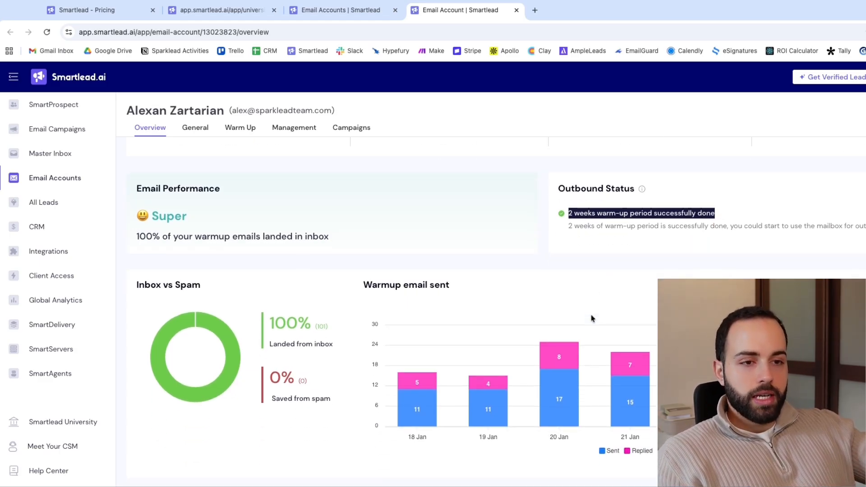
left_click_drag(370, 283, 449, 285)
left_click(369, 281)
scroll(502, 284, "up", 2)
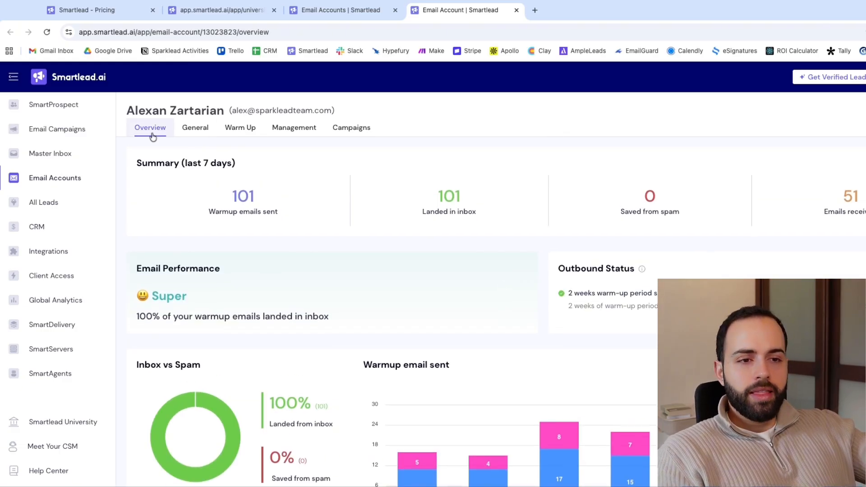
Open the mailbox's general settings and examine the email signature, including its job title and company variations
left_click(192, 128)
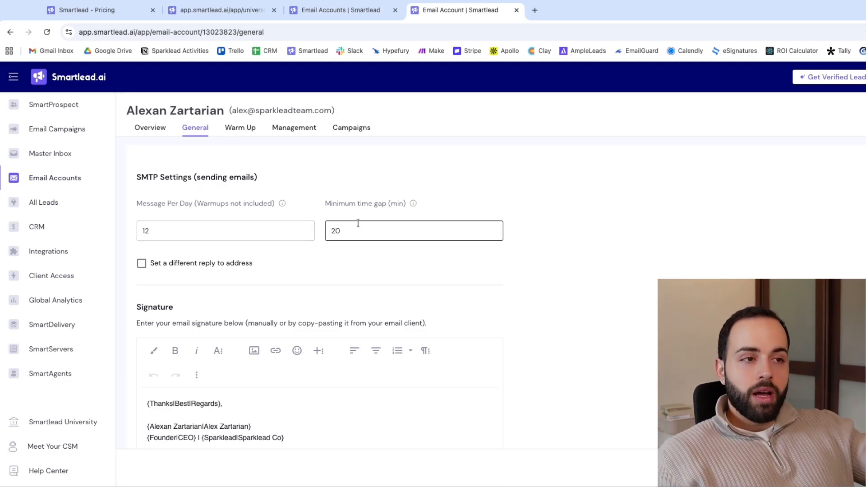
scroll(268, 315, "down", 3)
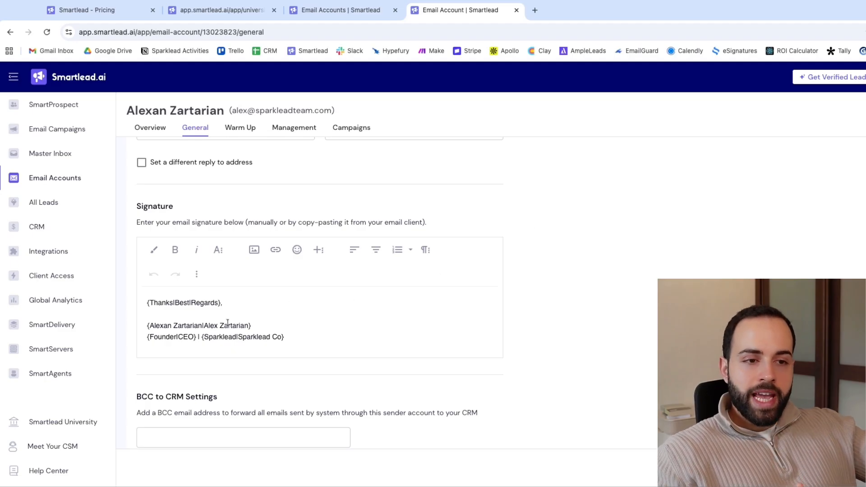
left_click_drag(197, 338, 149, 338)
left_click_drag(294, 336, 204, 337)
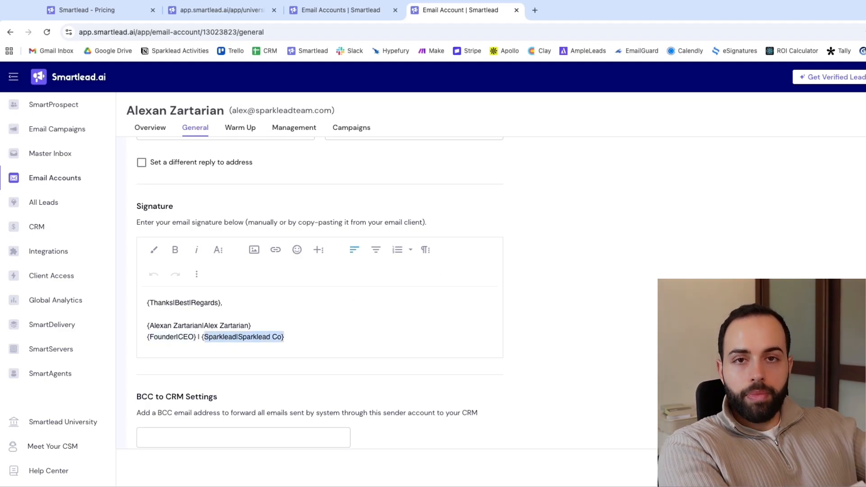
left_click(299, 336)
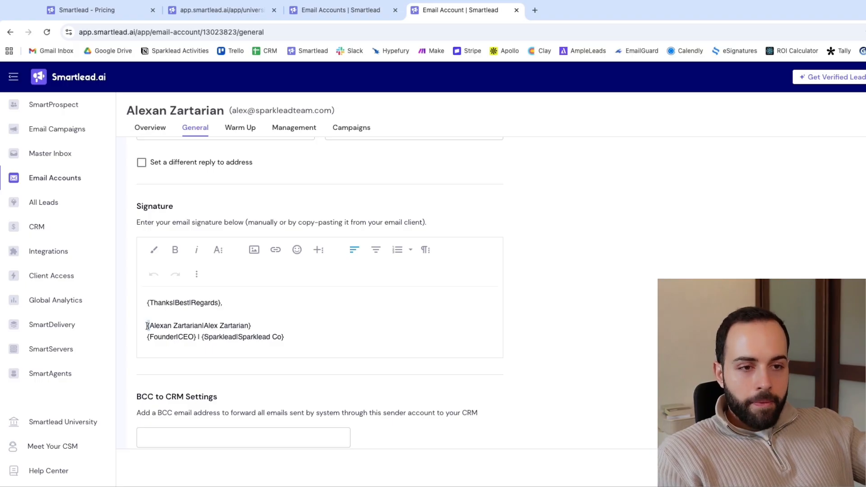
left_click_drag(148, 325, 150, 303)
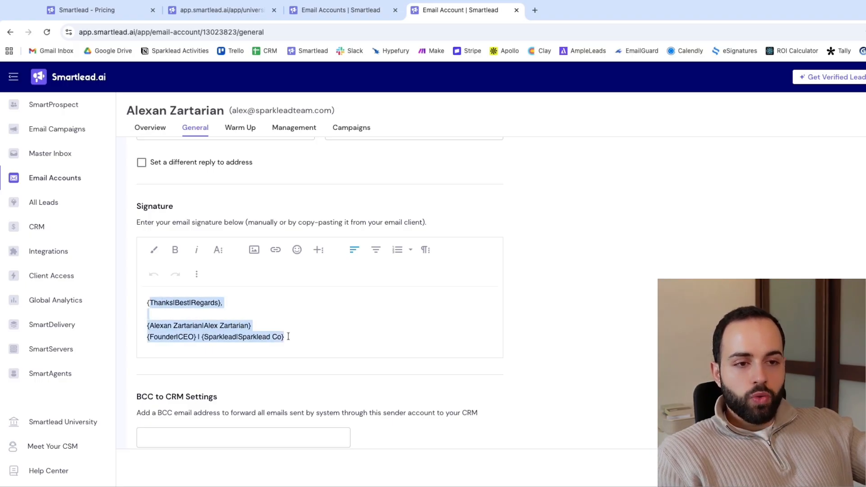
left_click_drag(288, 336, 142, 300)
left_click(295, 338)
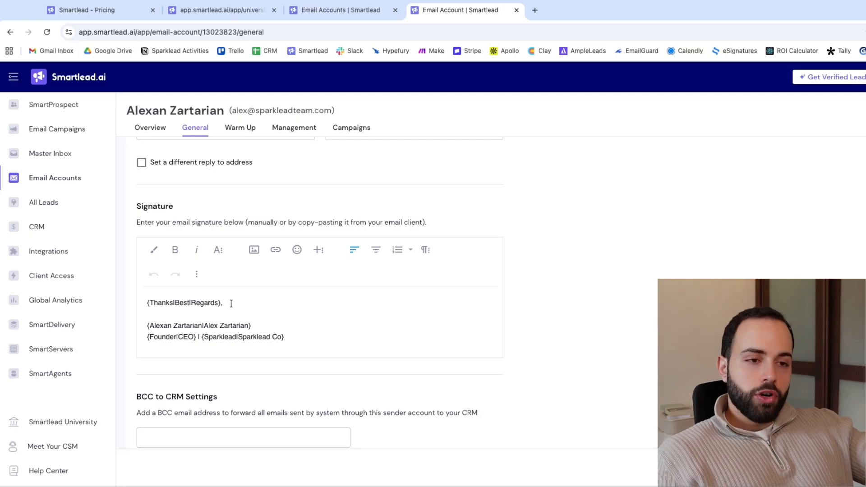
key("ctrl+a")
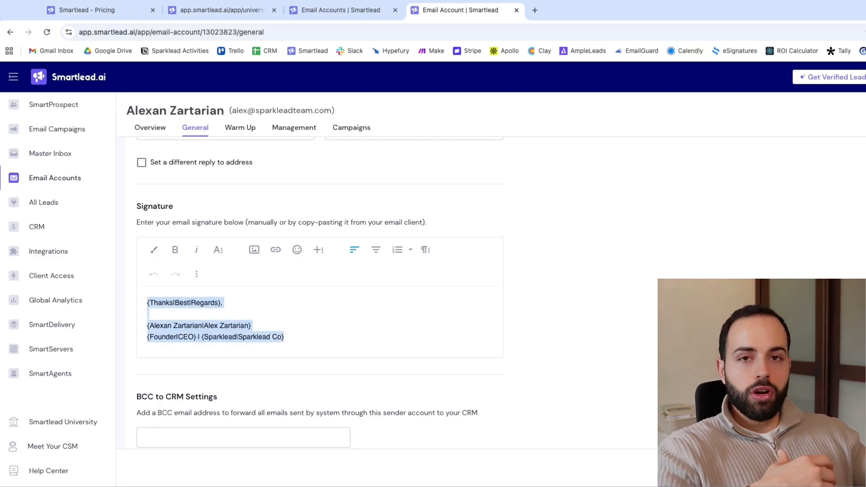
Examine the closing-line variations Thanks, Best and Regards in the mailbox's email signature
left_click(149, 304)
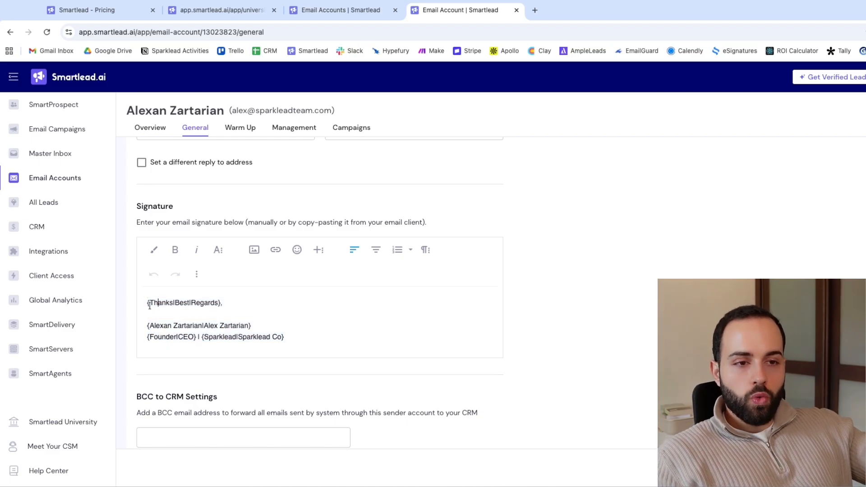
double_click(150, 304)
left_click(149, 304)
left_click_drag(226, 301, 173, 306)
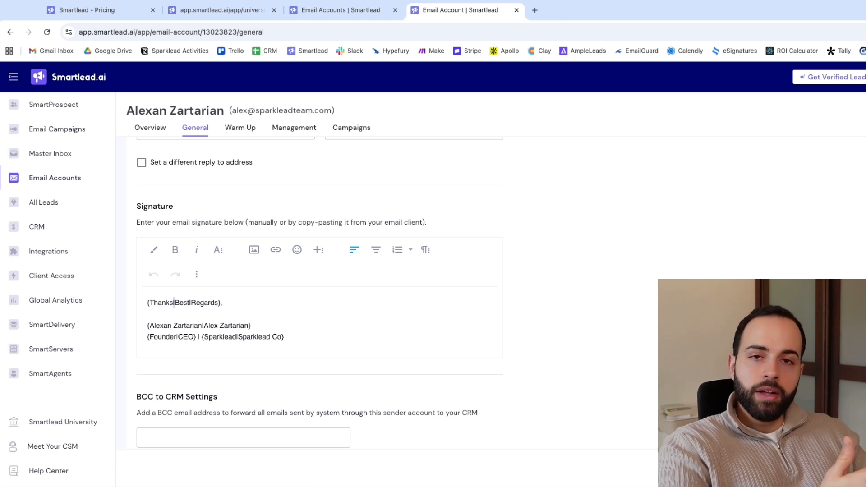
double_click(163, 302)
double_click(183, 302)
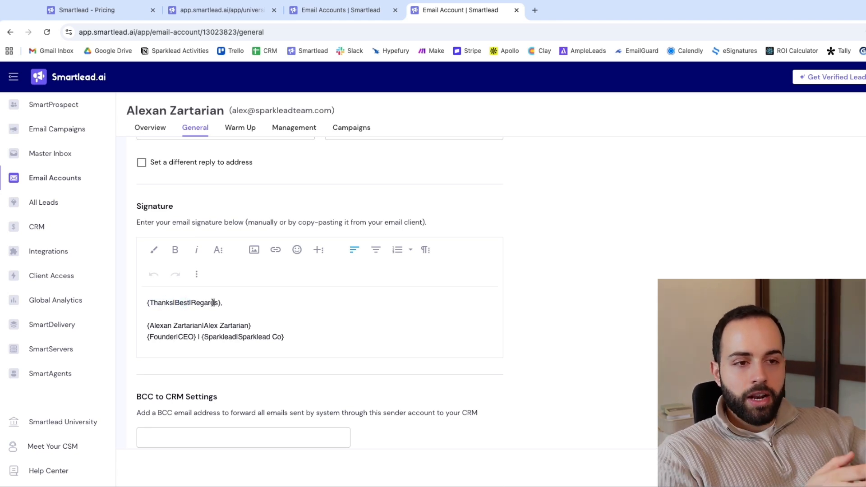
double_click(211, 303)
Examine the sender name variations and the Founder and CEO alternatives, and review the whole signature
left_click_drag(150, 326, 240, 329)
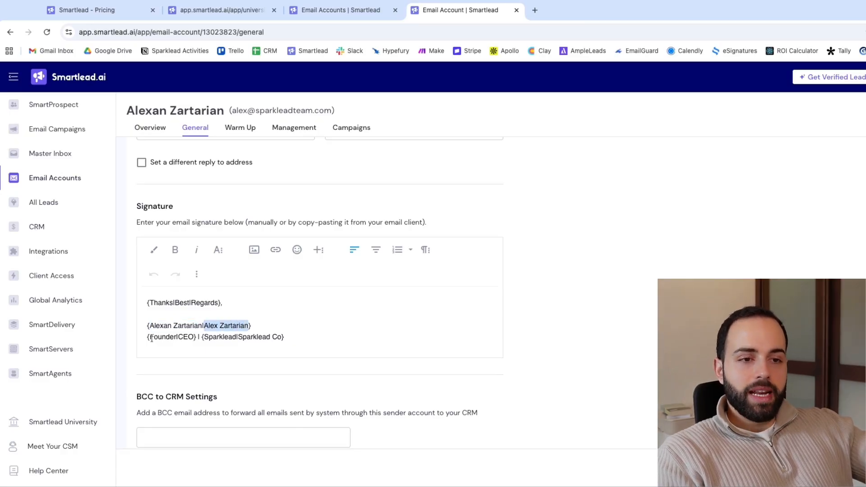
left_click_drag(152, 338, 178, 337)
left_click_drag(176, 338, 193, 337)
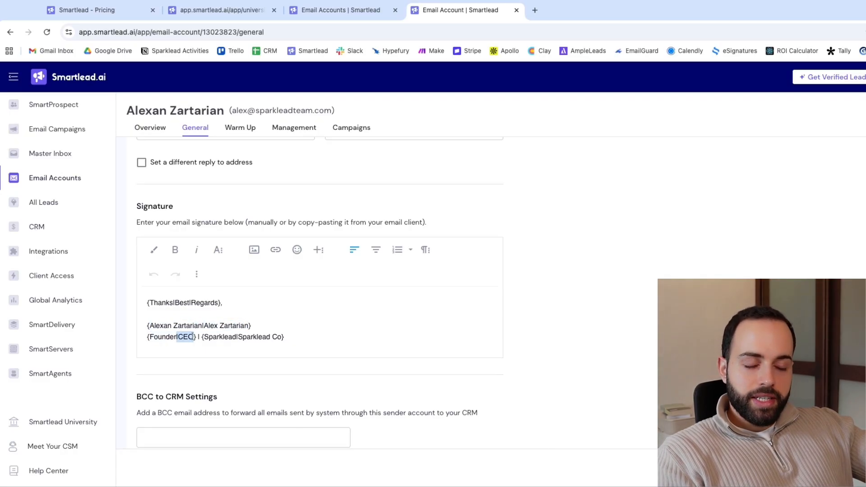
left_click(291, 338)
mouse_move(292, 337)
left_mouse_down()
mouse_move(189, 302)
mouse_move(290, 288)
left_mouse_up()
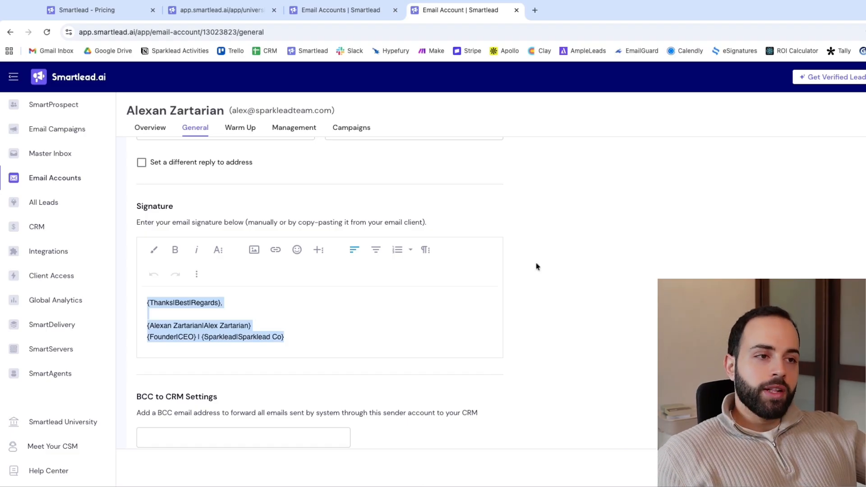
left_click(533, 201)
Open the mailbox's warm-up settings and review them from the daily email total to the weekdays-only option
left_click(246, 128)
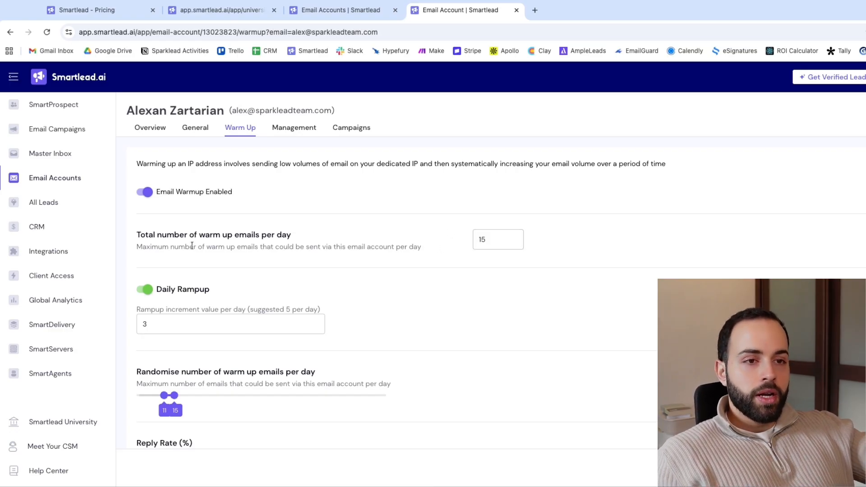
triple_click(223, 235)
scroll(249, 244, "down", 1)
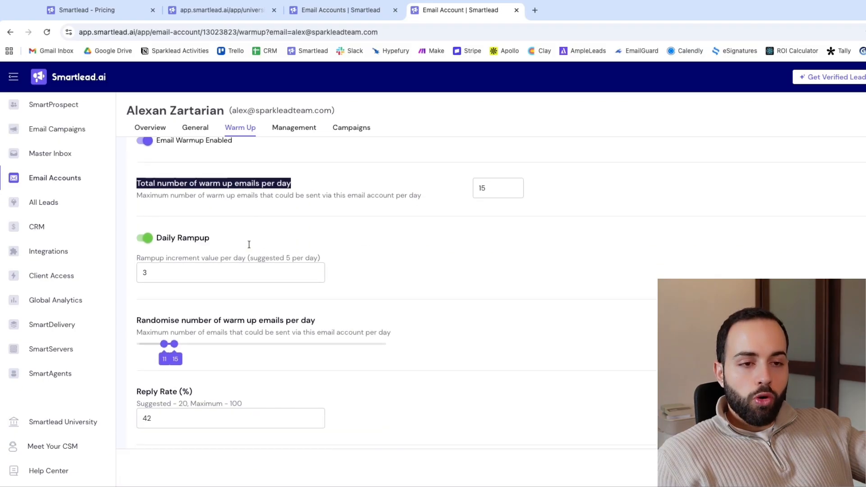
scroll(201, 280, "down", 1)
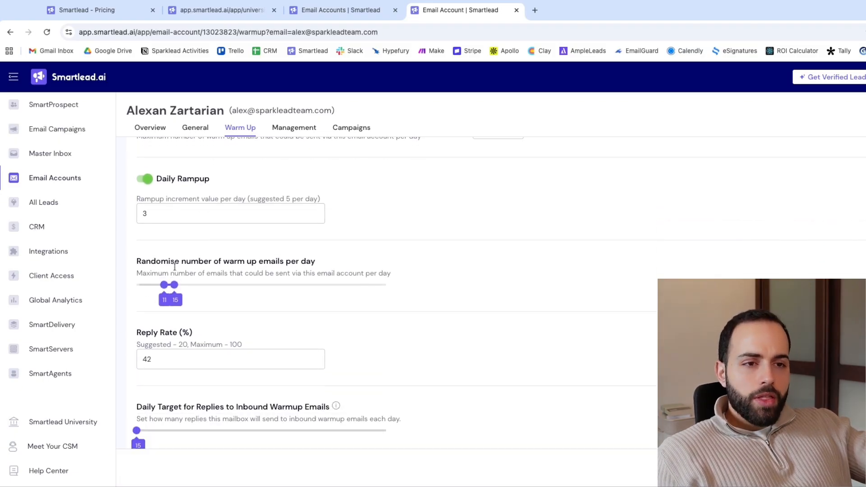
scroll(188, 316, "down", 4)
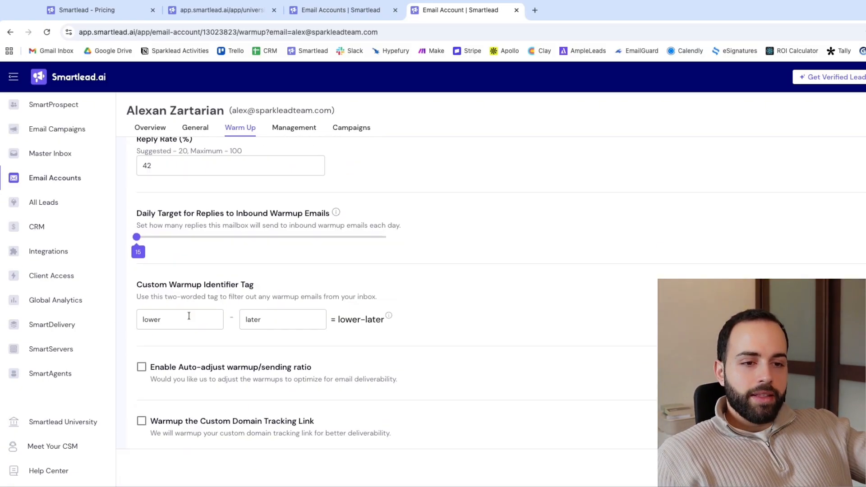
scroll(189, 316, "down", 2)
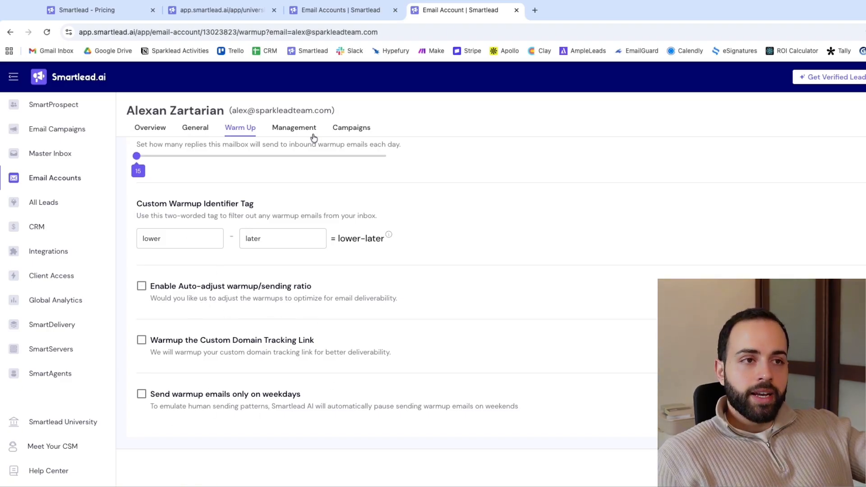
Review the mailbox's tags and client assignment in its management settings, and return to the email accounts list
left_click(313, 134)
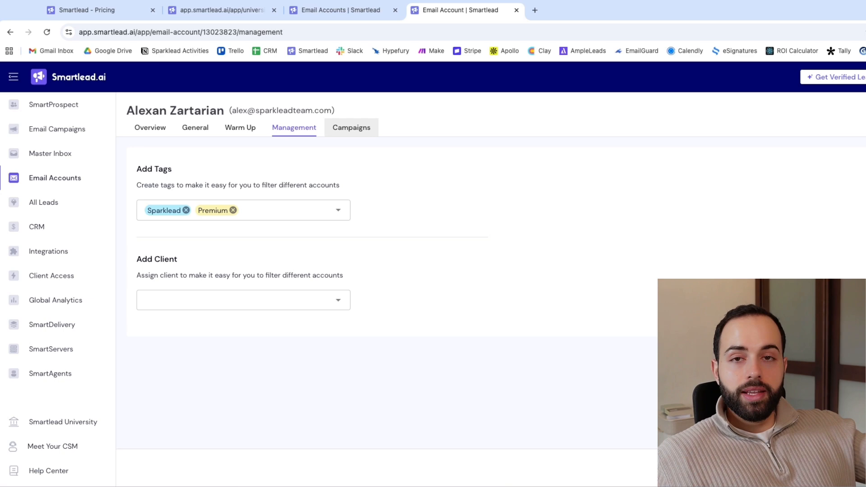
left_click(345, 10)
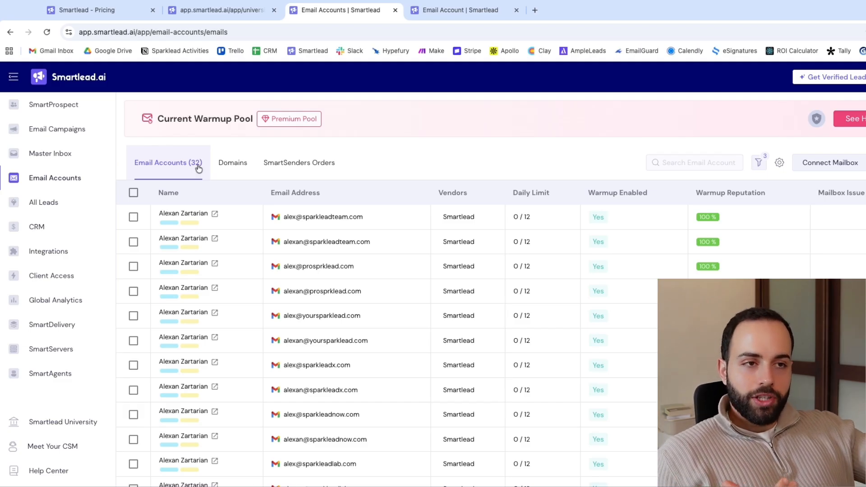
Select all the listed email accounts to view the available bulk actions, and clear the selection
left_click(134, 194)
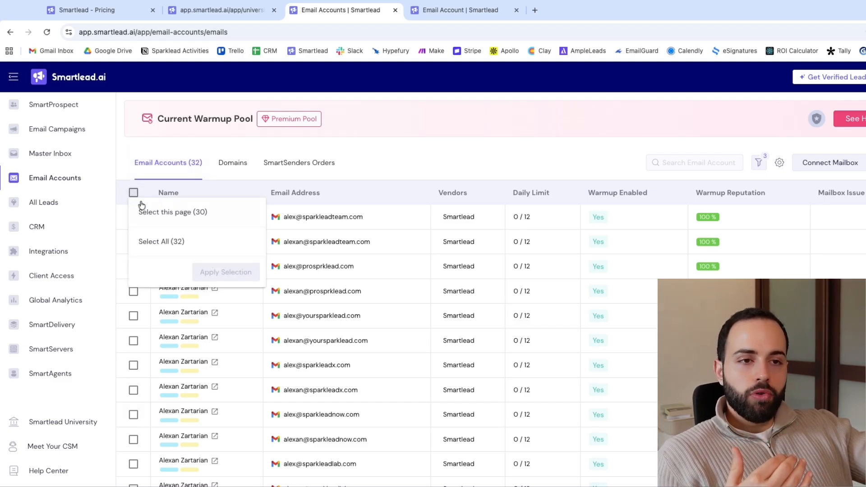
left_click(164, 242)
left_click(203, 272)
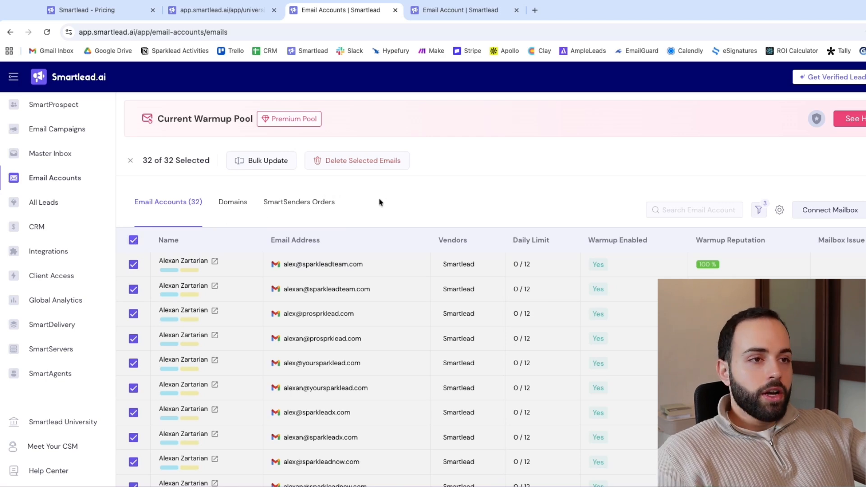
left_click(131, 161)
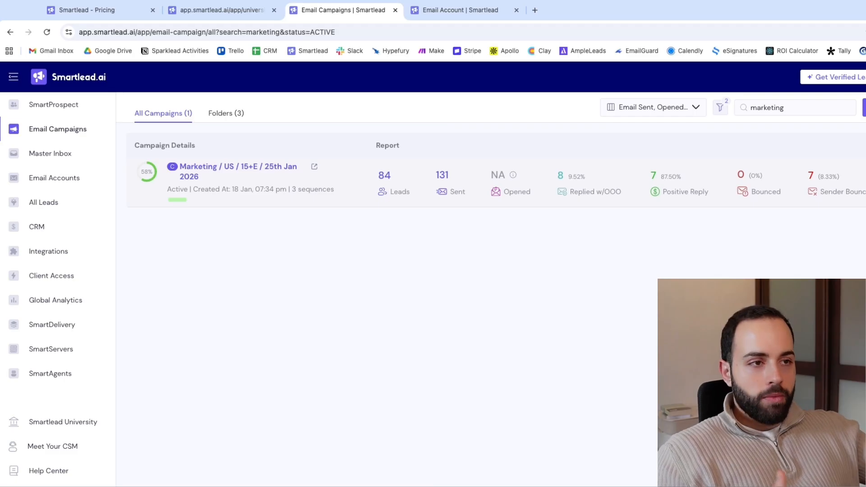
Open the Marketing / US / 15+E / 25th Jan 2026 campaign and examine its bounce-protection notice and overall email reach figures
left_click(315, 167)
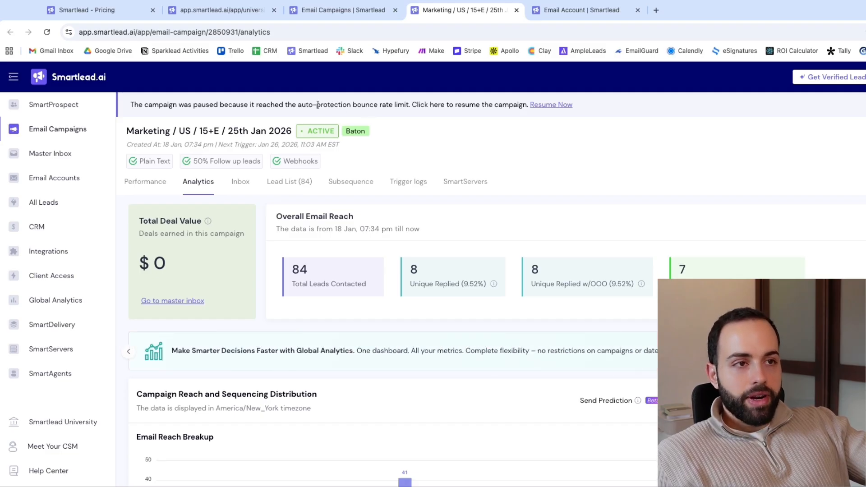
left_click_drag(300, 105, 408, 105)
left_click(430, 128)
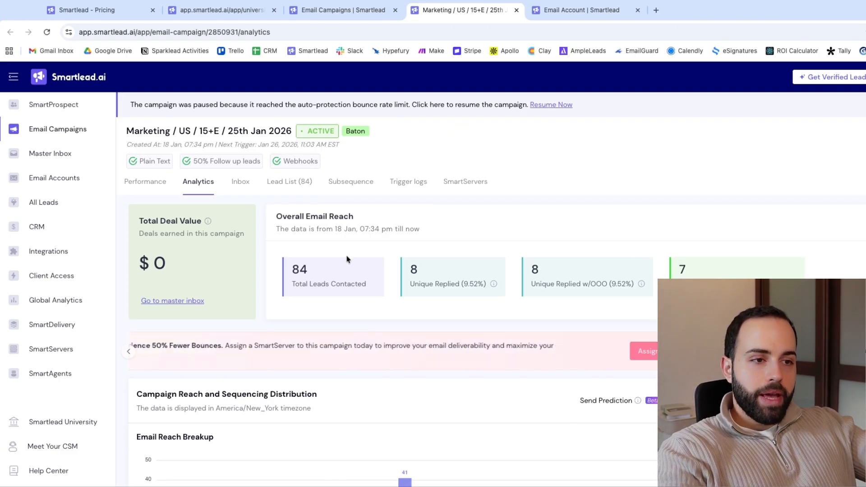
left_click_drag(293, 270, 730, 266)
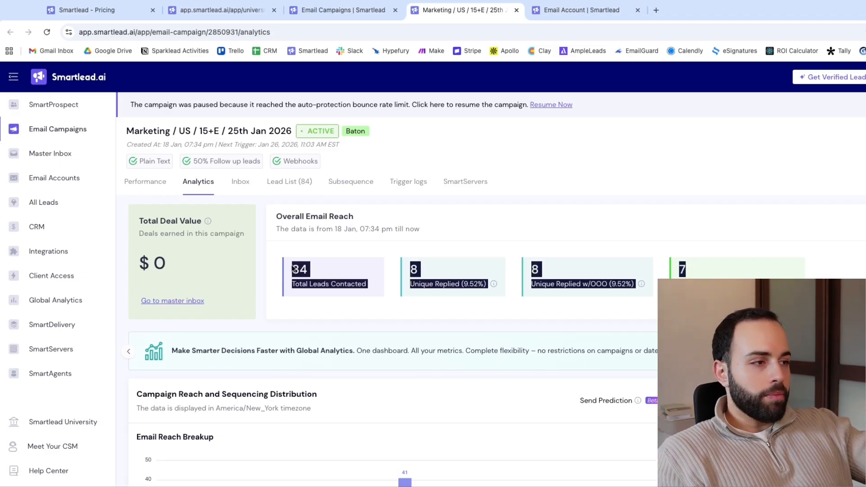
left_click(716, 185)
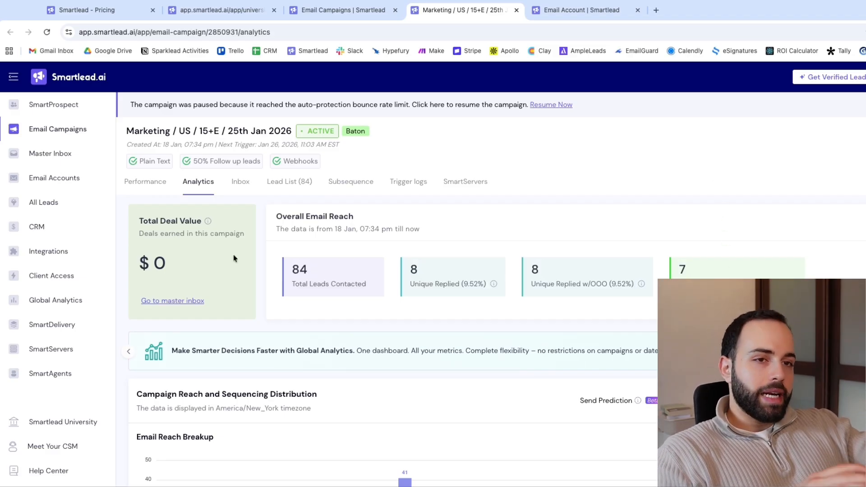
Examine the campaign's daily email reach chart, sequence breakup and lead stats in its analytics
scroll(302, 344, "down", 3)
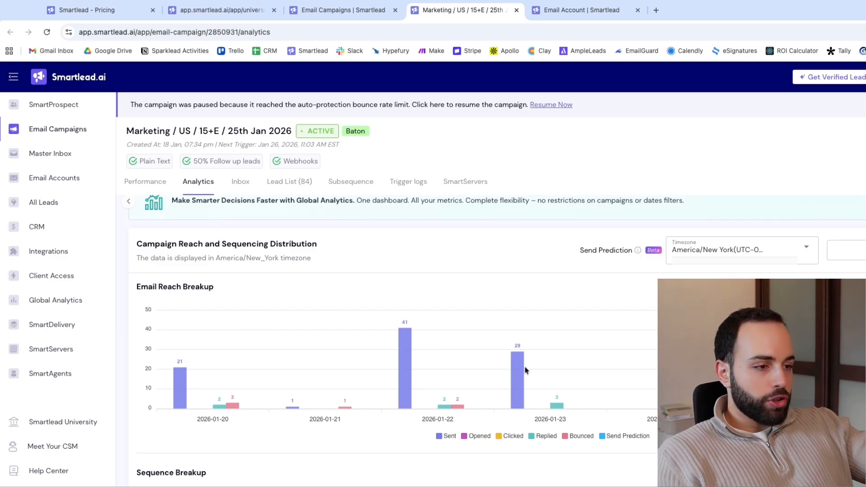
mouse_move(518, 369)
mouse_move(558, 409)
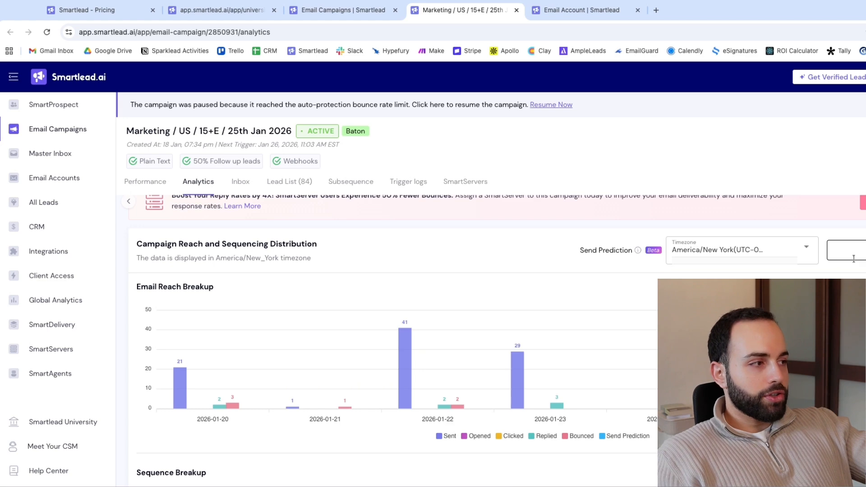
scroll(440, 323, "down", 5)
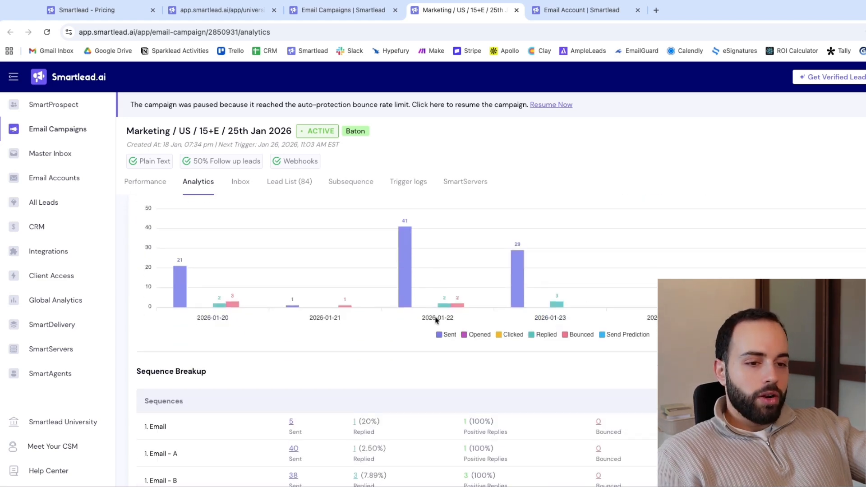
scroll(434, 320, "down", 2)
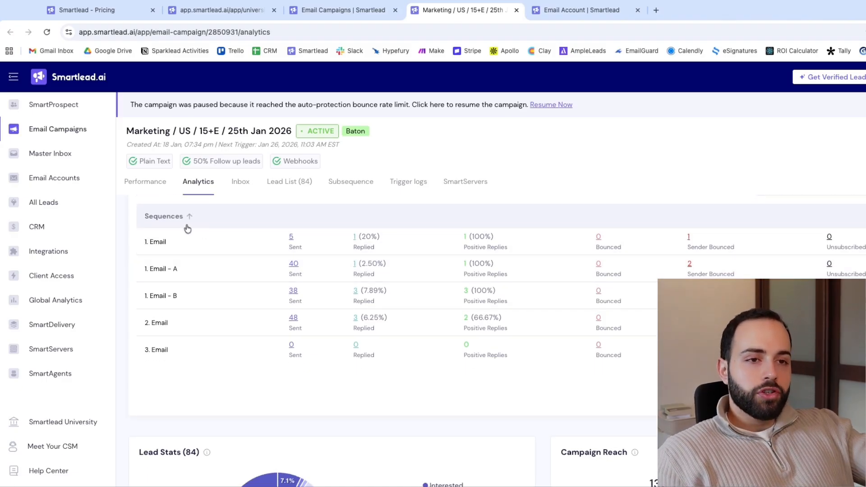
scroll(324, 350, "down", 2)
scroll(324, 350, "down", 4)
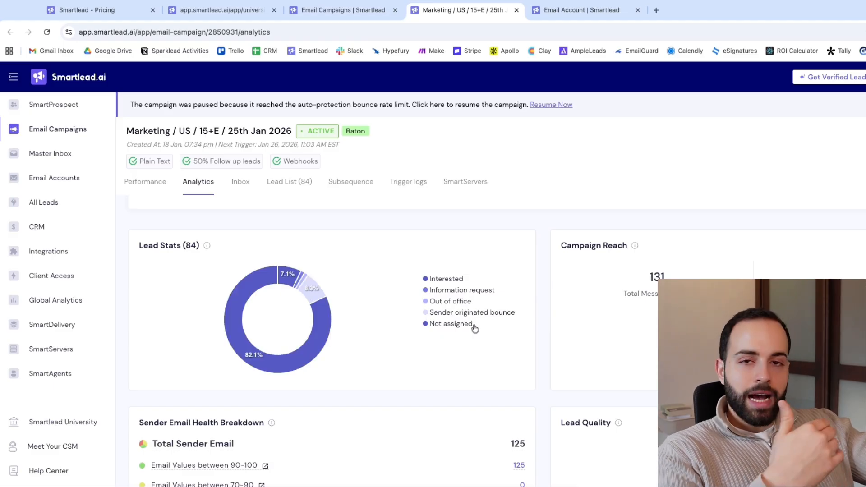
scroll(446, 328, "up", 10)
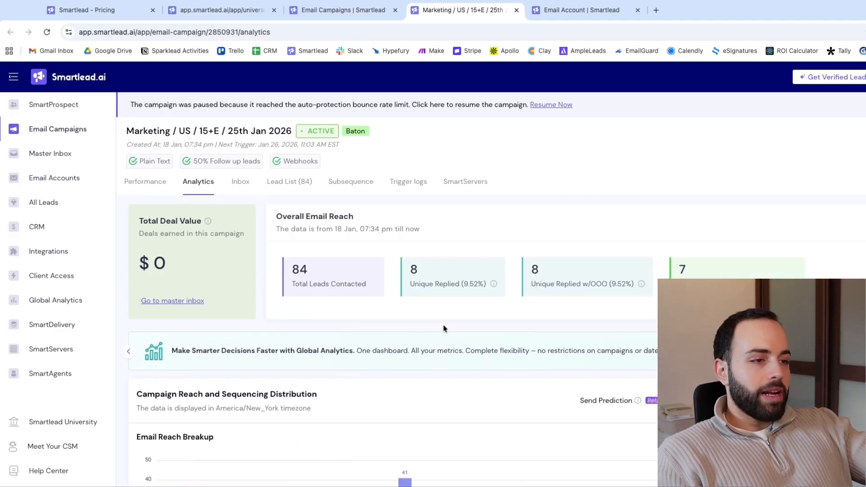
Open the campaign's performance view and review its sending efficiency score, sender account checks and lead progress
left_click(151, 182)
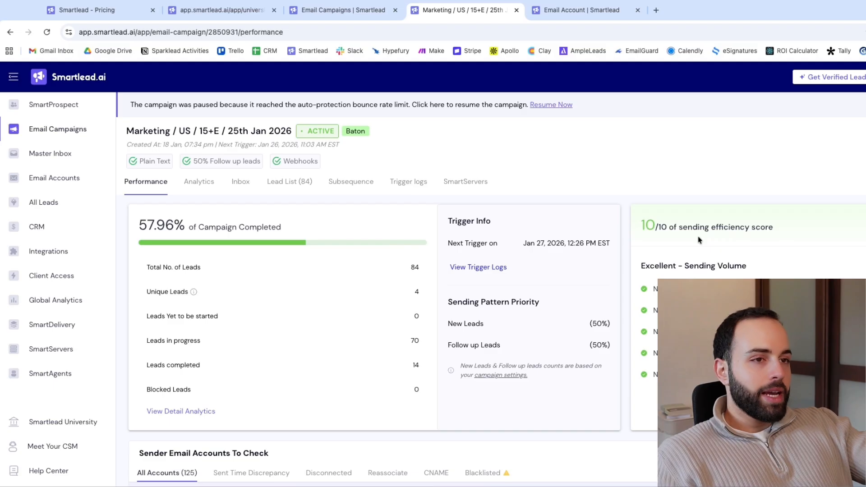
left_click_drag(703, 381, 642, 228)
left_click(697, 262)
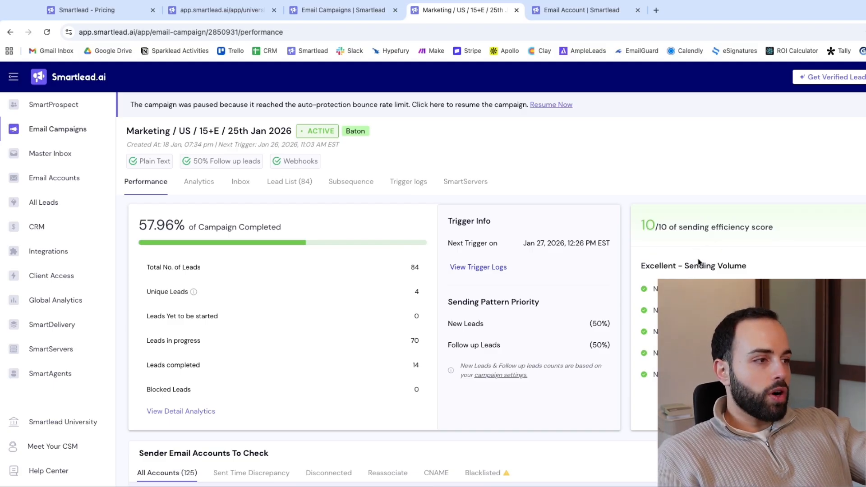
scroll(705, 270, "down", 1)
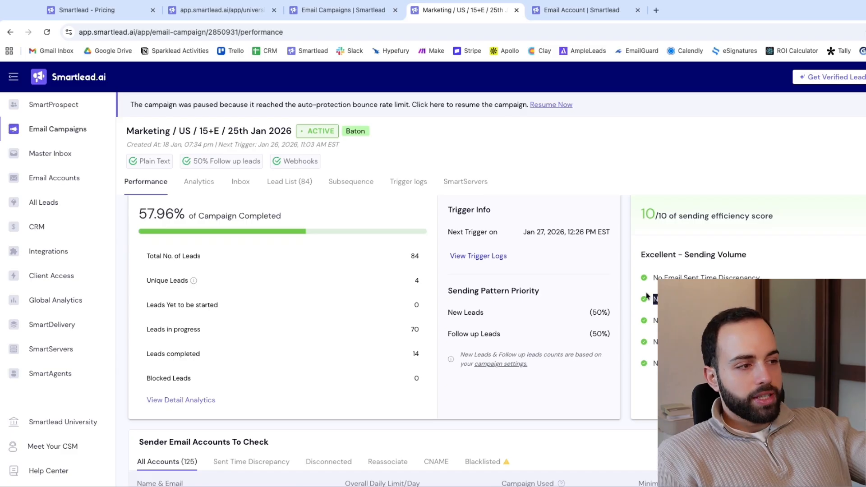
left_click_drag(772, 279, 658, 272)
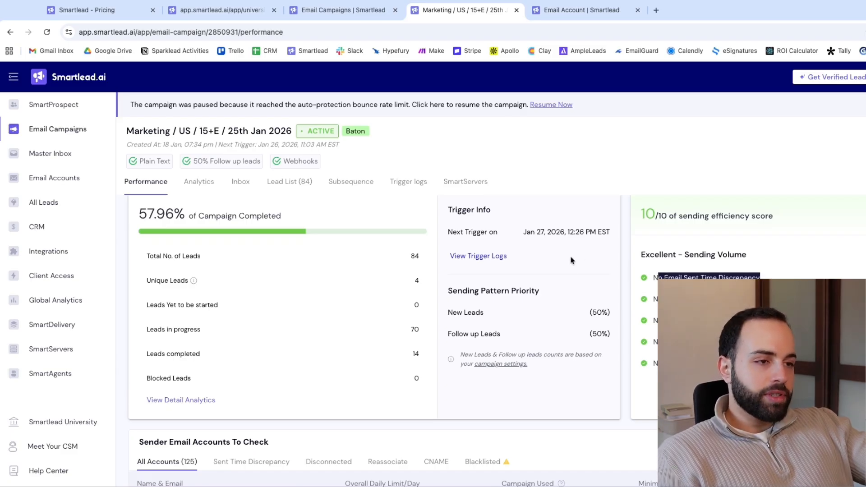
scroll(572, 263, "down", 3)
scroll(572, 263, "up", 3)
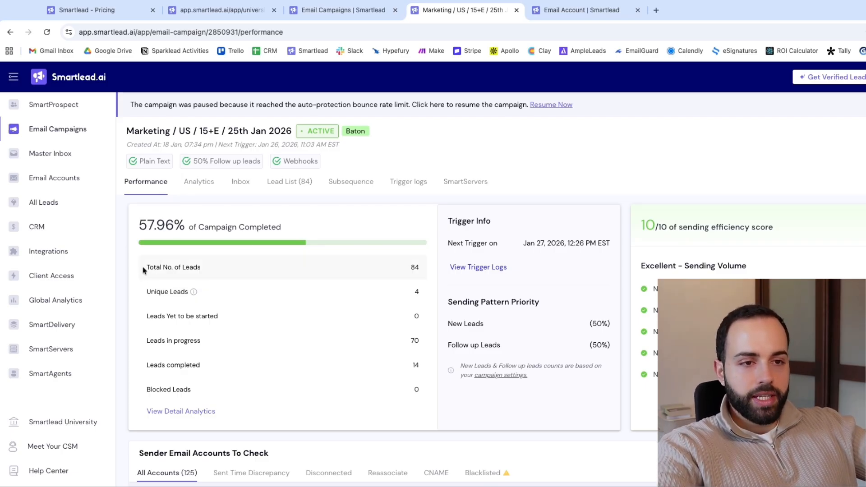
mouse_move(143, 267)
left_mouse_down()
mouse_move(201, 366)
mouse_move(192, 390)
mouse_move(417, 365)
mouse_move(194, 316)
mouse_move(161, 267)
mouse_move(144, 267)
left_mouse_up()
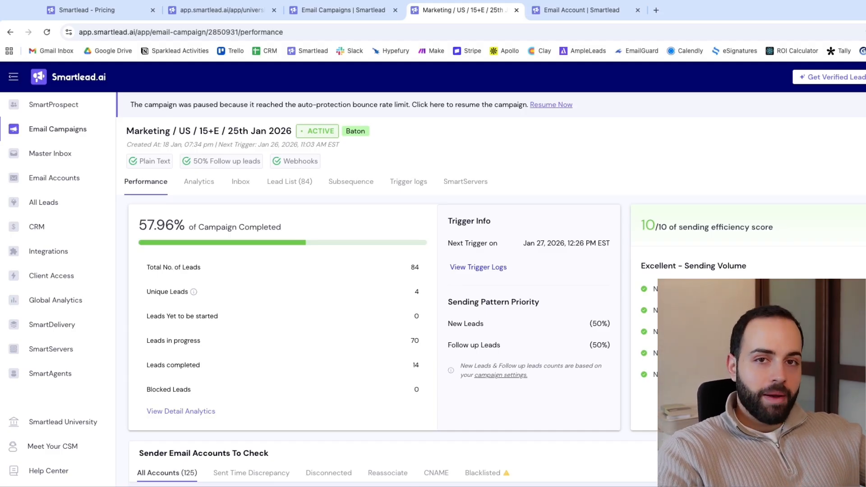
Look through the campaign's inbox, lead list, subsequence, trigger logs and SmartServers sections
left_click(244, 181)
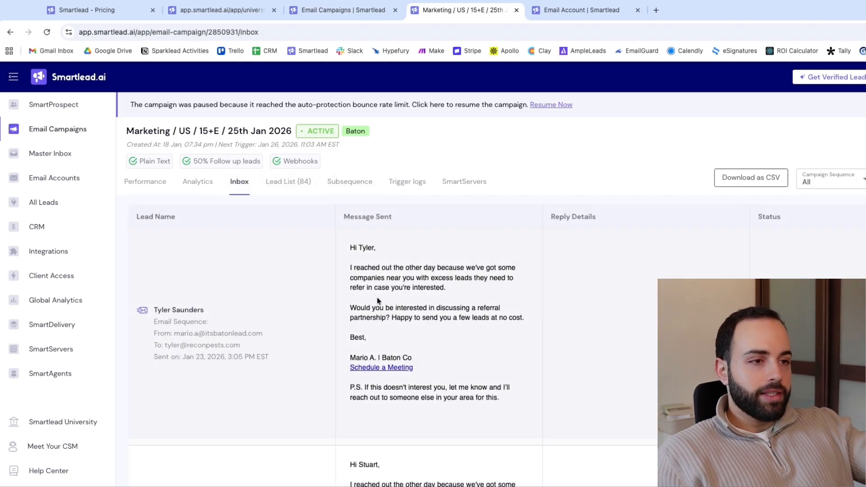
left_click(281, 177)
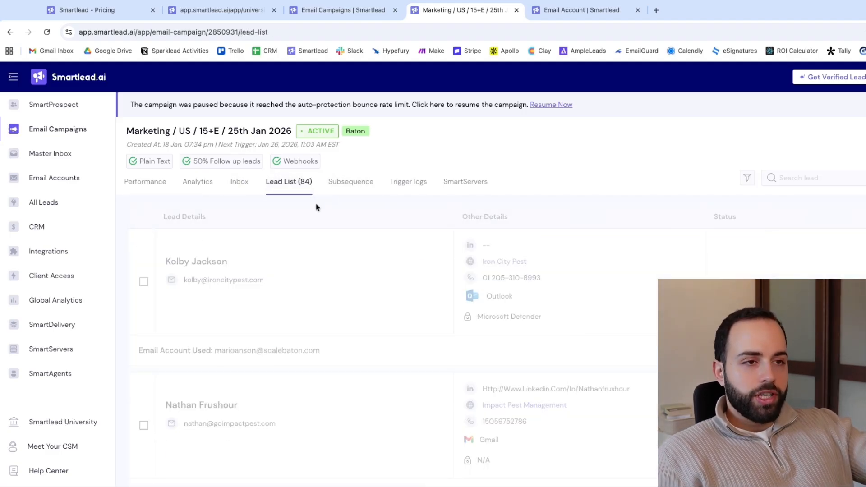
left_click(363, 192)
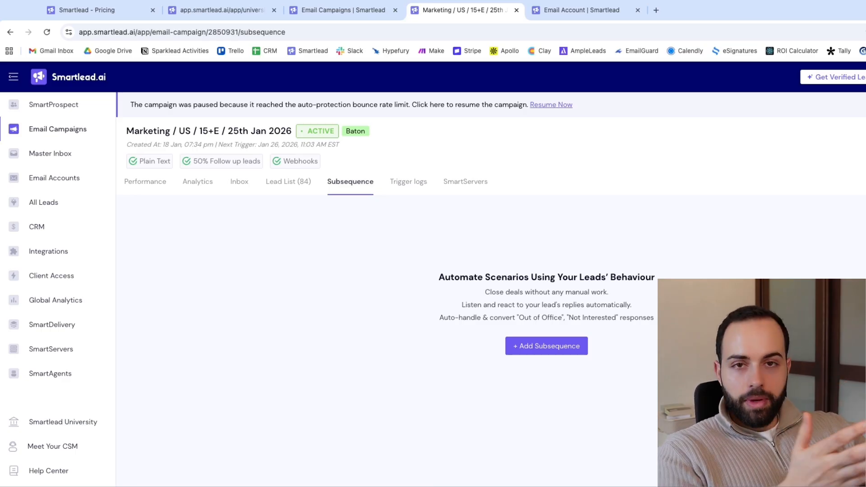
left_click(421, 178)
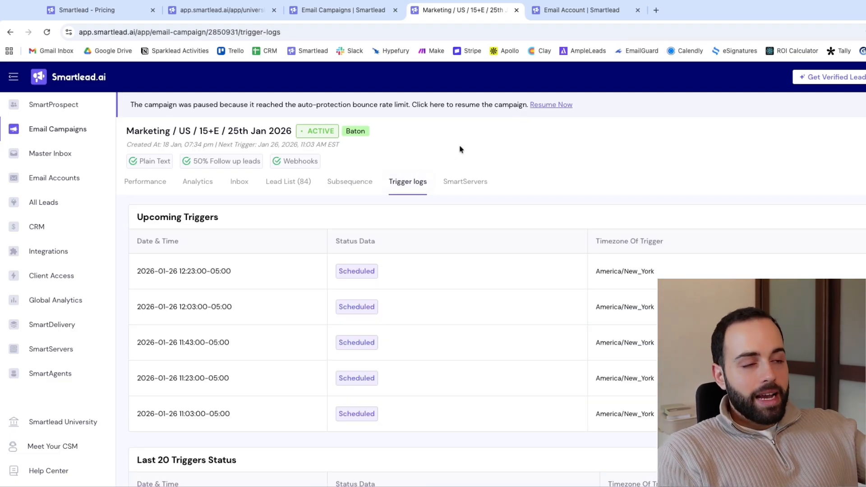
left_click(467, 183)
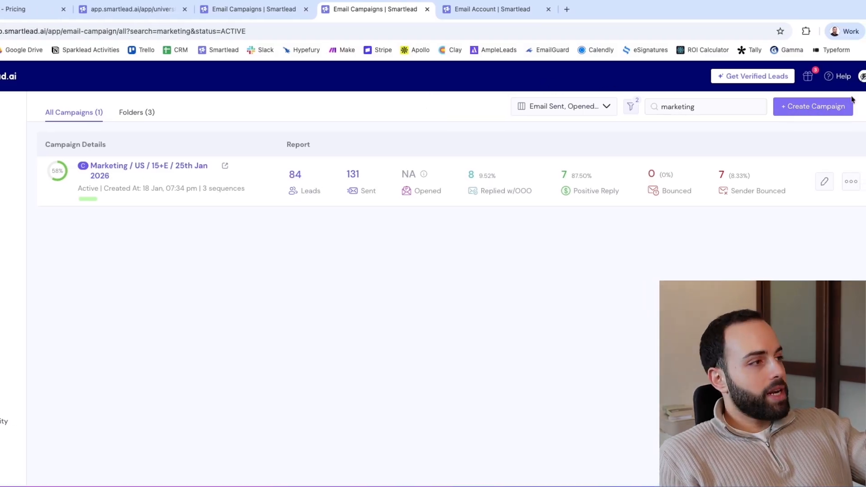
Create a new campaign and import Marketing US 15+E - Verified.csv, allowing only leads that bounced across the userbase in the import settings
left_click(819, 110)
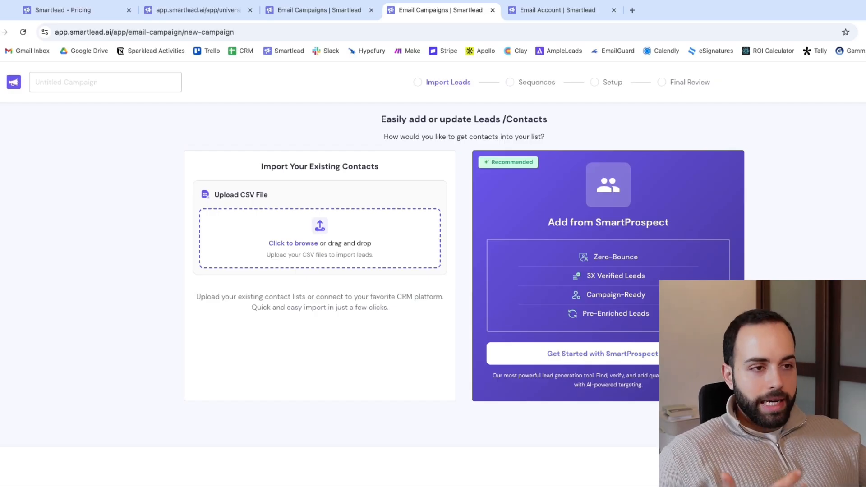
left_click(321, 255)
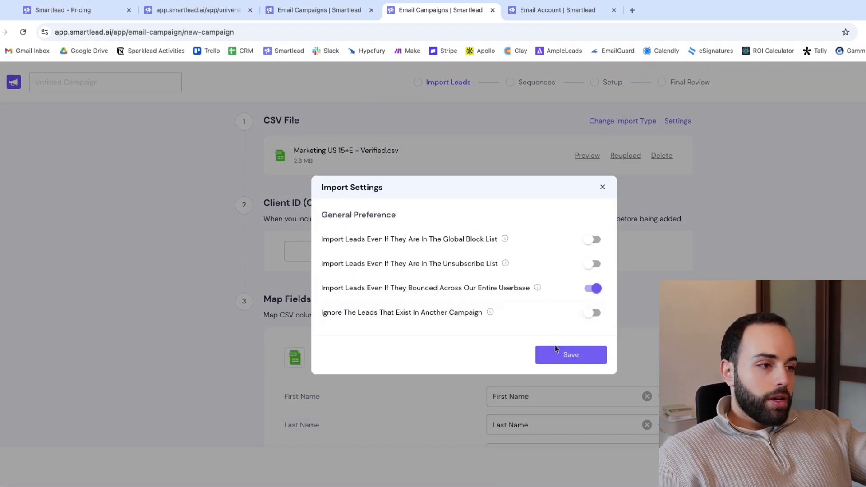
left_click(556, 350)
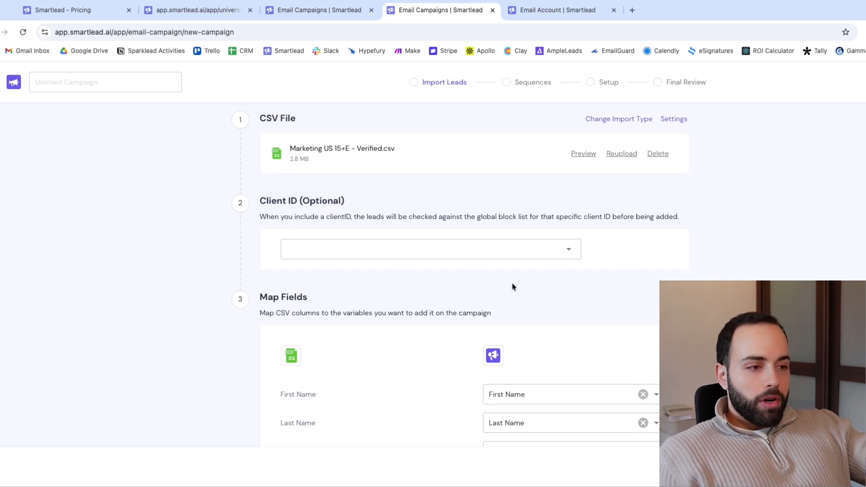
Map the CSV's Email column to the campaign's Email field
scroll(512, 286, "down", 1)
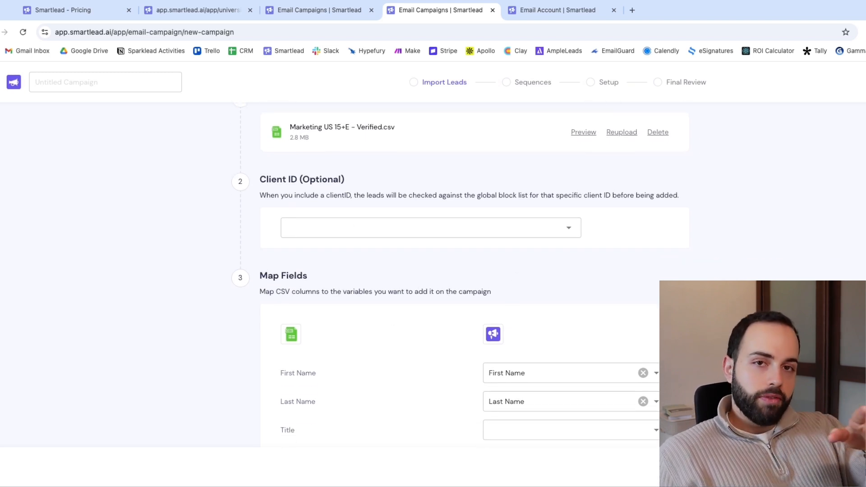
scroll(386, 324, "down", 6)
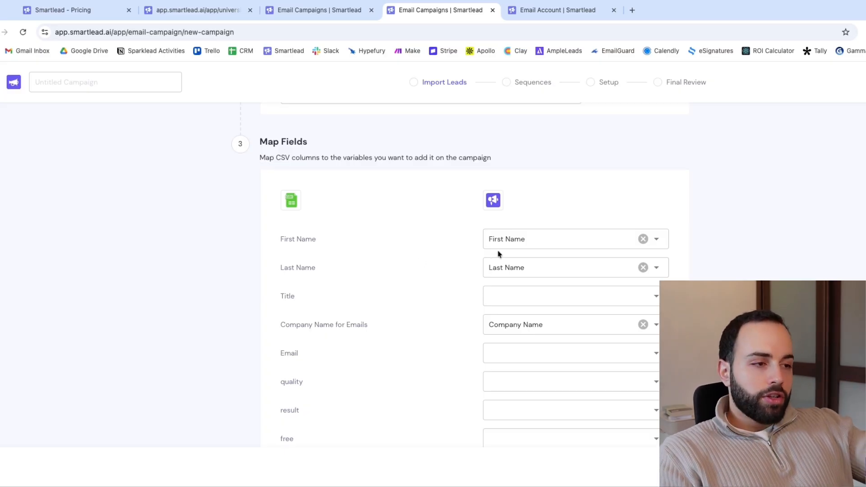
scroll(514, 250, "down", 1)
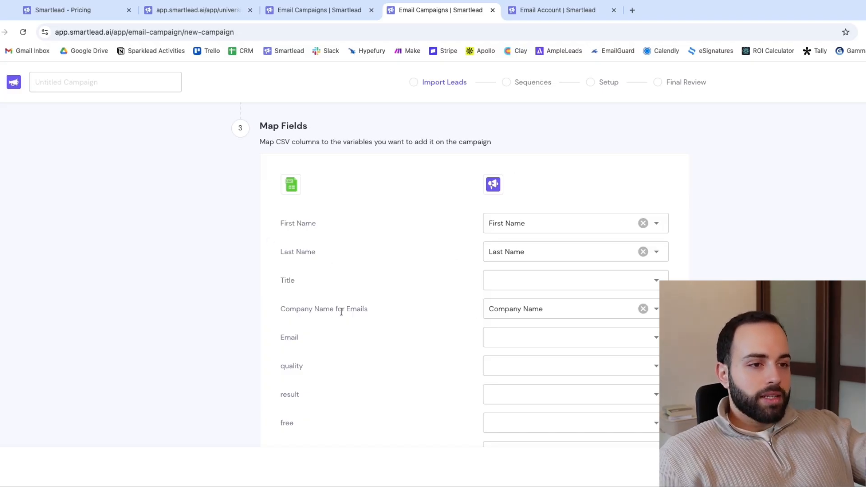
scroll(480, 293, "down", 2)
left_click(499, 267)
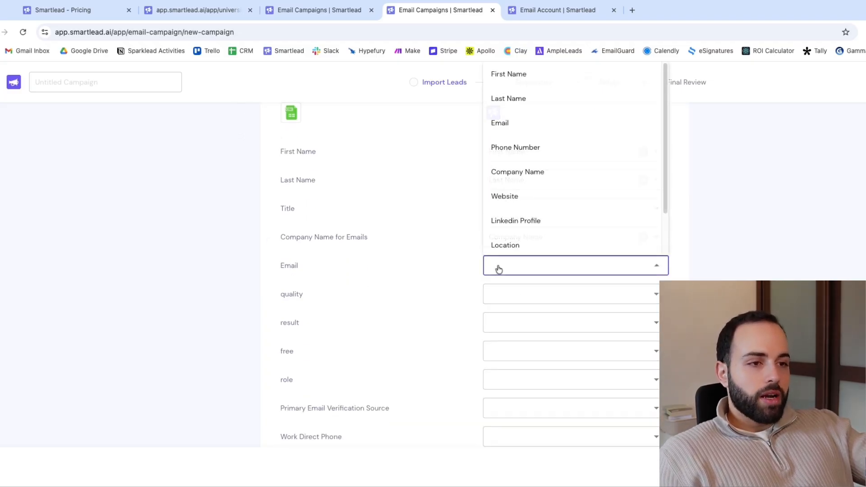
left_click(518, 123)
Map the Person Linkedin Url column to the Linkedin Profile field
scroll(496, 329, "down", 3)
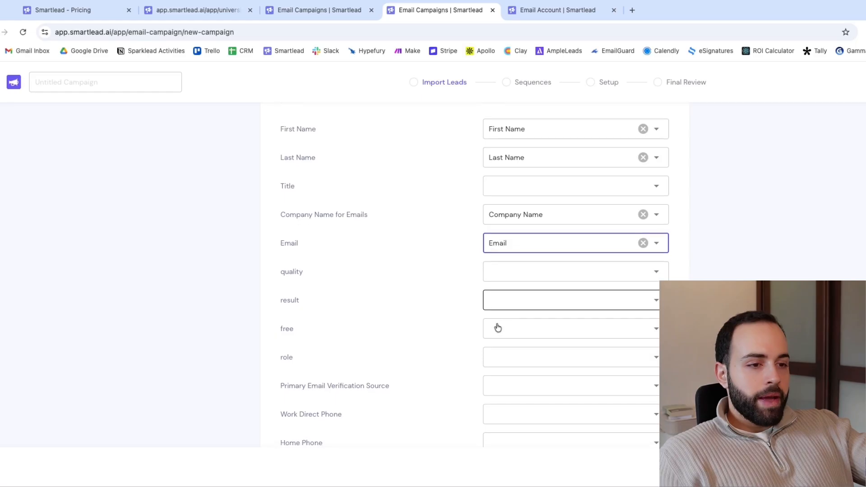
scroll(498, 327, "down", 4)
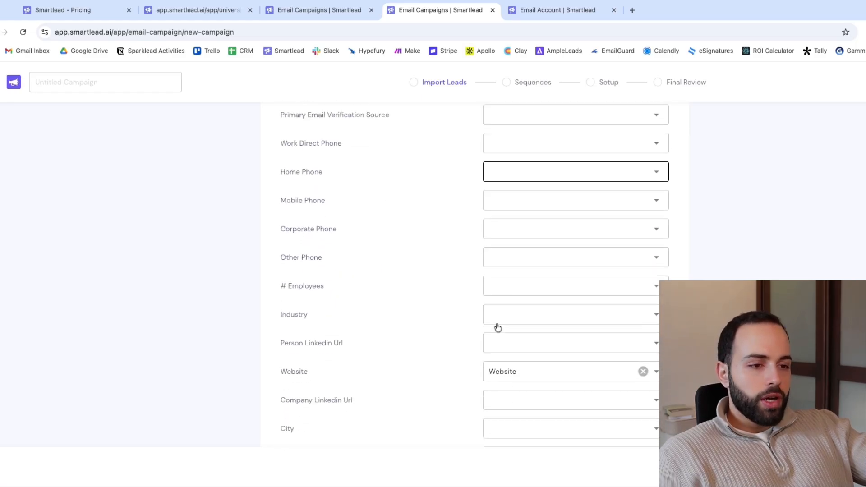
left_click(505, 337)
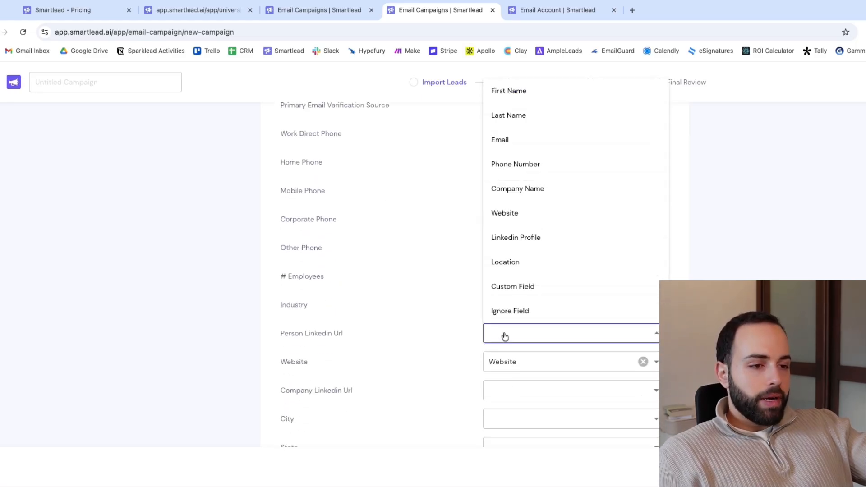
left_click(530, 246)
Review the field mapping from the start and check which campaign fields are available for the Title column
scroll(510, 179, "up", 10)
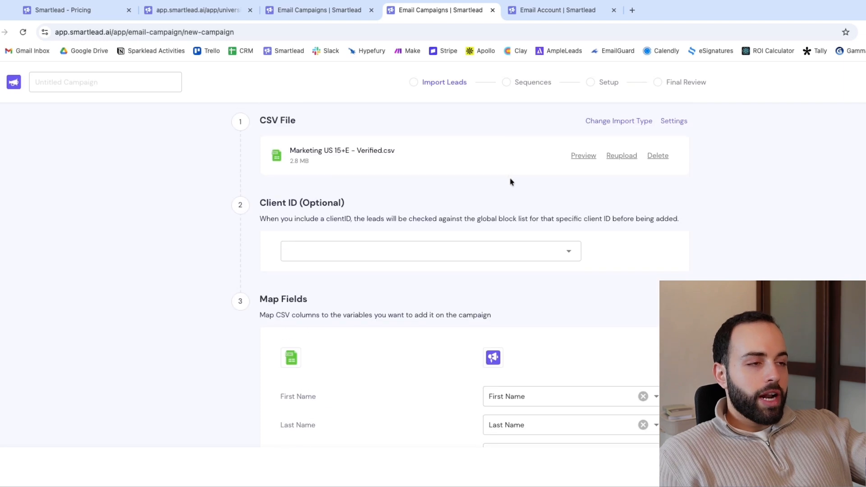
scroll(532, 287, "down", 1)
scroll(532, 287, "down", 5)
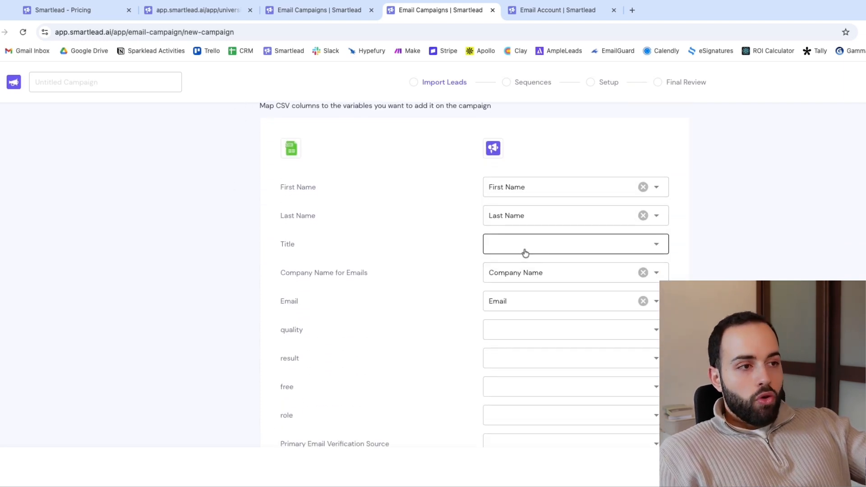
scroll(536, 296, "down", 2)
scroll(518, 257, "up", 3)
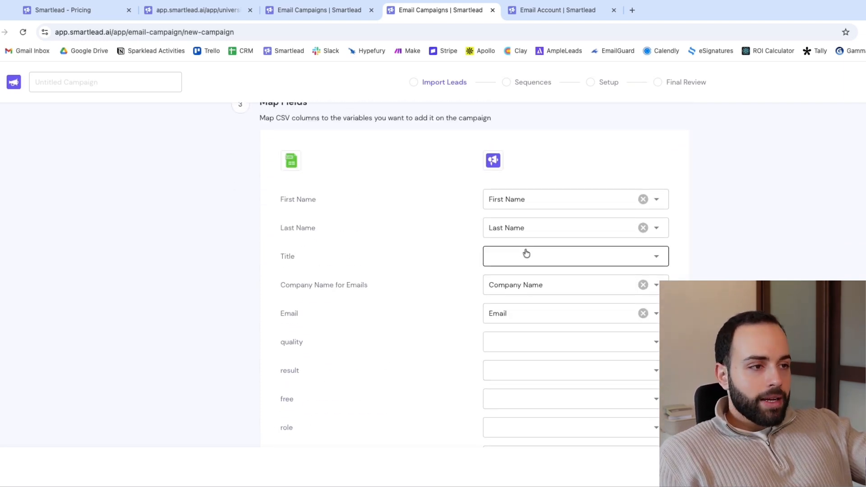
left_click(531, 258)
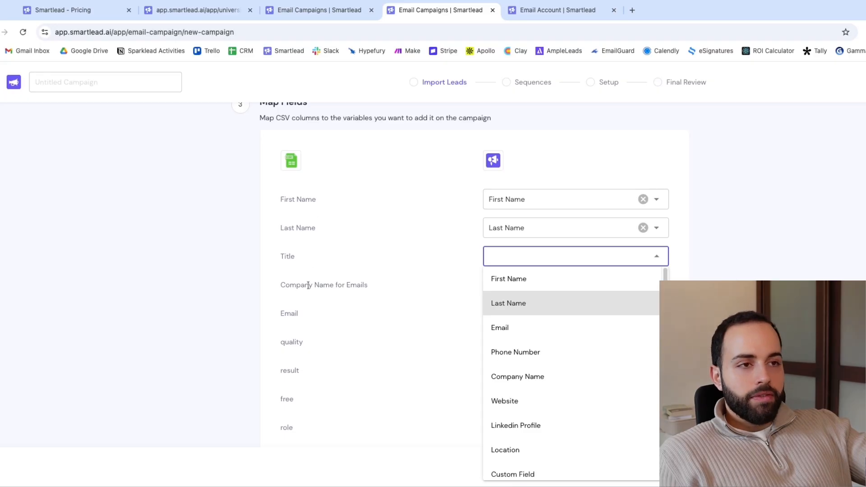
scroll(563, 350, "down", 1)
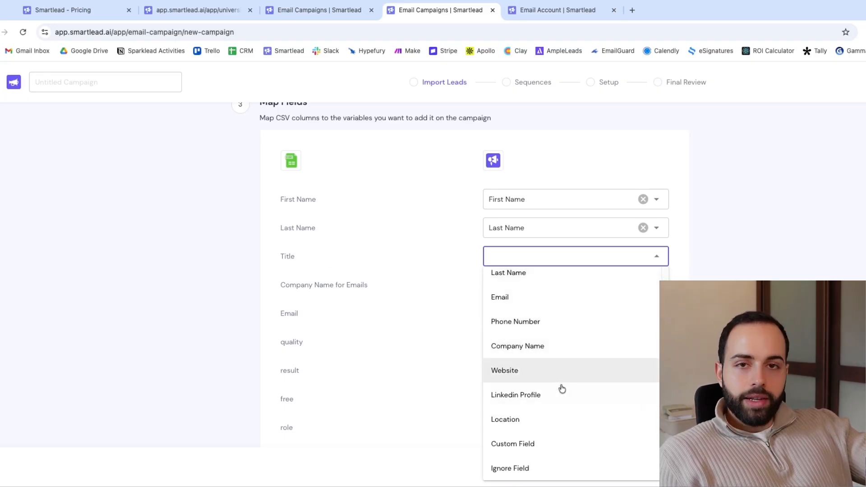
left_click(798, 247)
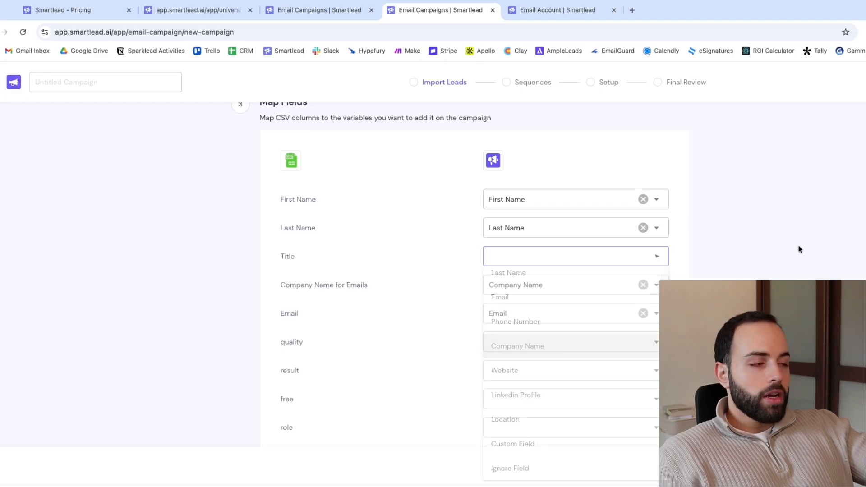
Map the Industry column to a Custom Field
scroll(574, 315, "down", 8)
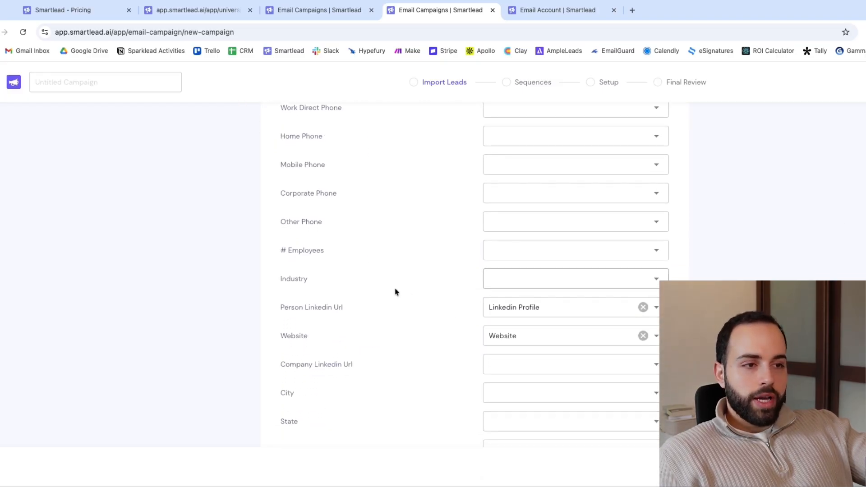
left_click(537, 279)
scroll(523, 199, "down", 1)
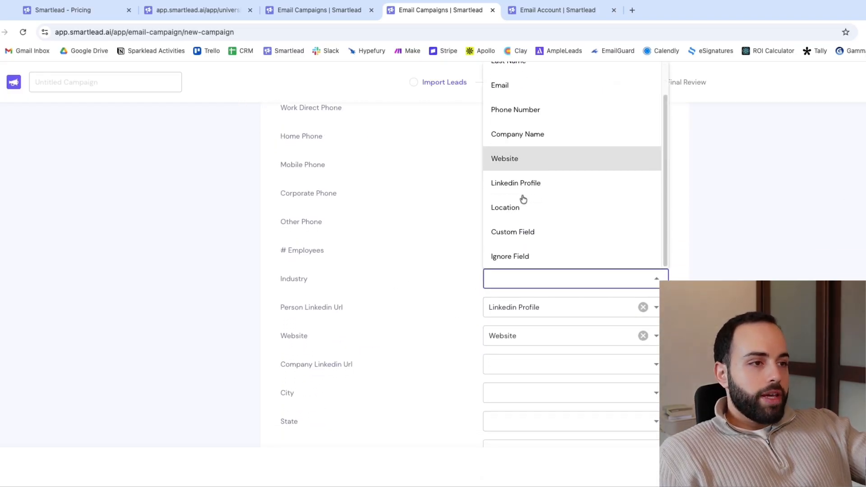
scroll(523, 199, "up", 1)
scroll(524, 141, "down", 1)
scroll(524, 141, "up", 1)
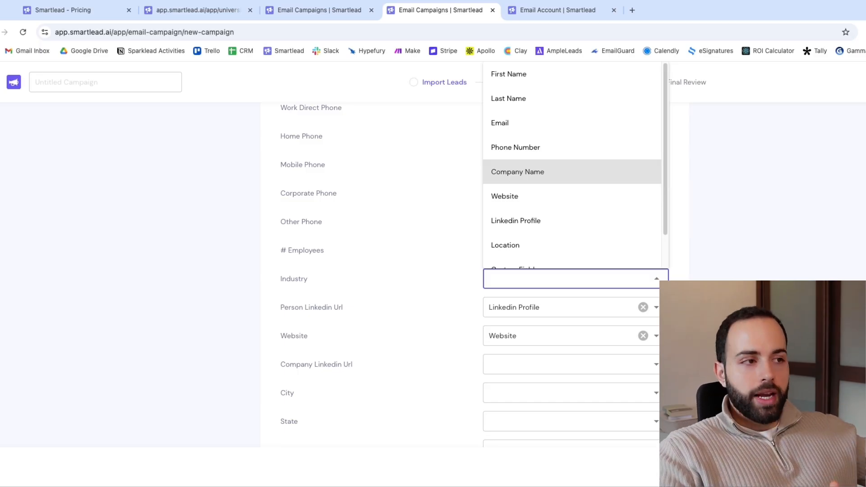
scroll(554, 212, "down", 2)
left_click(545, 230)
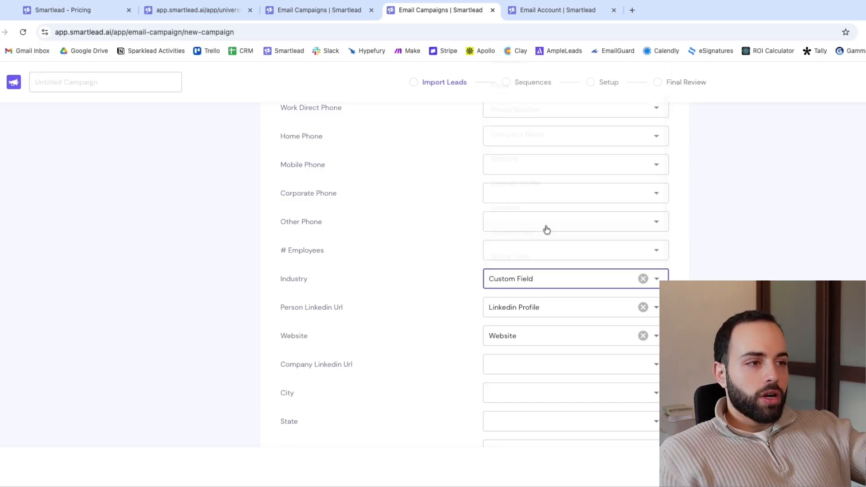
Check the Industry, Person Linkedin Url and remaining column mappings and continue to the campaign's Sequences stage
double_click(276, 282)
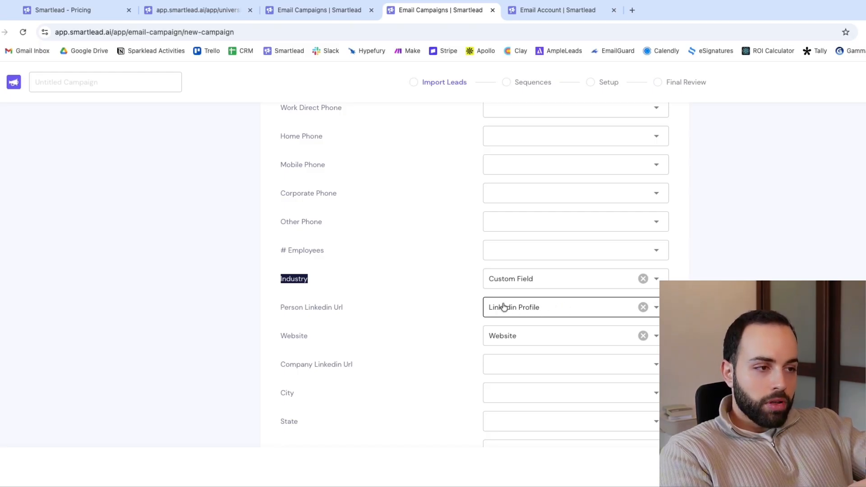
triple_click(372, 309)
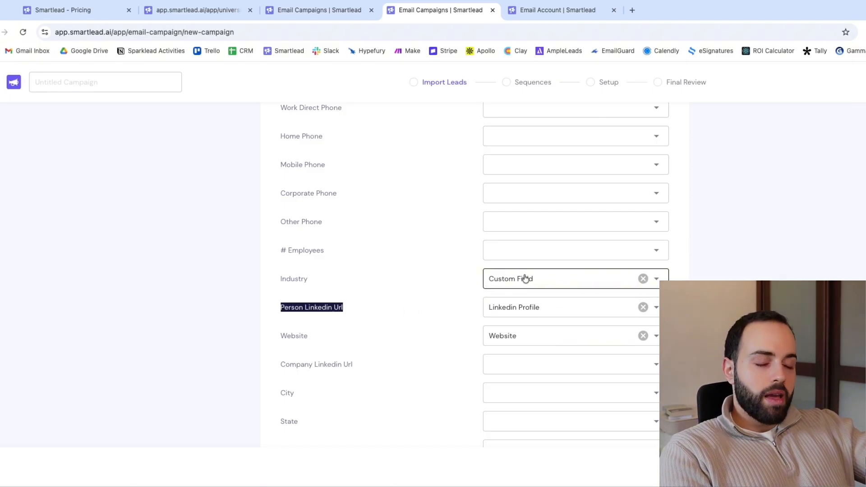
left_click_drag(276, 286, 310, 285)
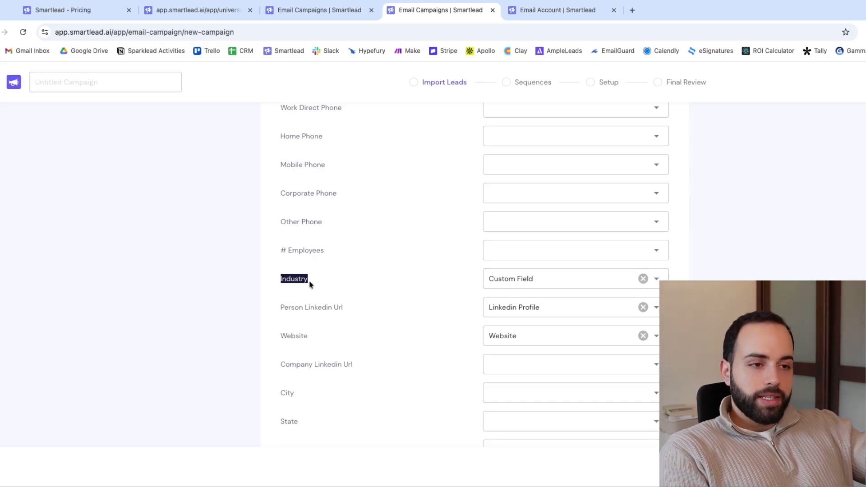
scroll(415, 300, "down", 8)
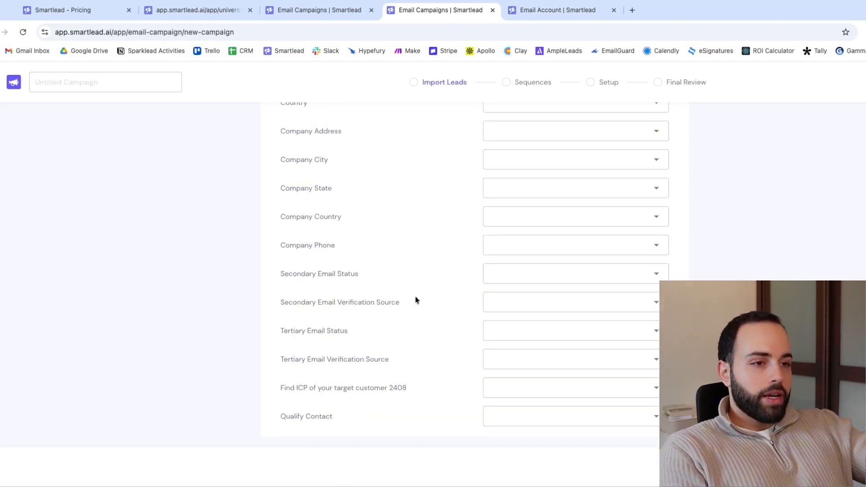
scroll(415, 300, "up", 15)
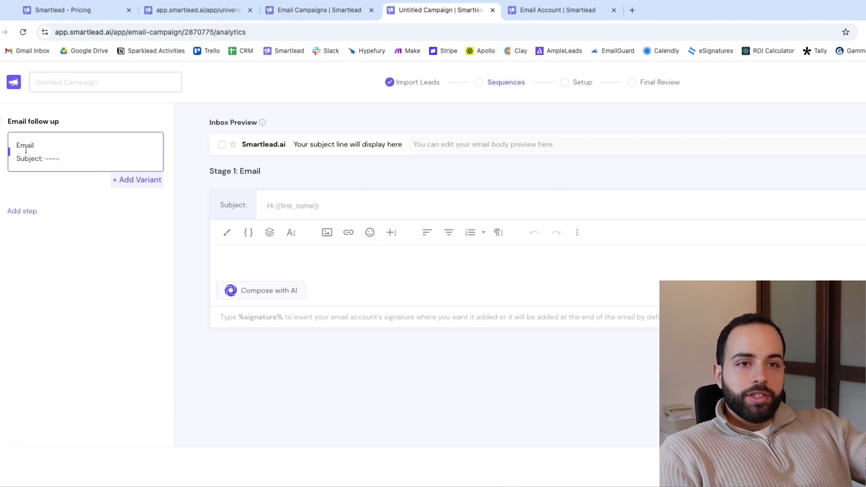
Add a second variant to the first email and add a follow-up email step with two variants
left_click(129, 180)
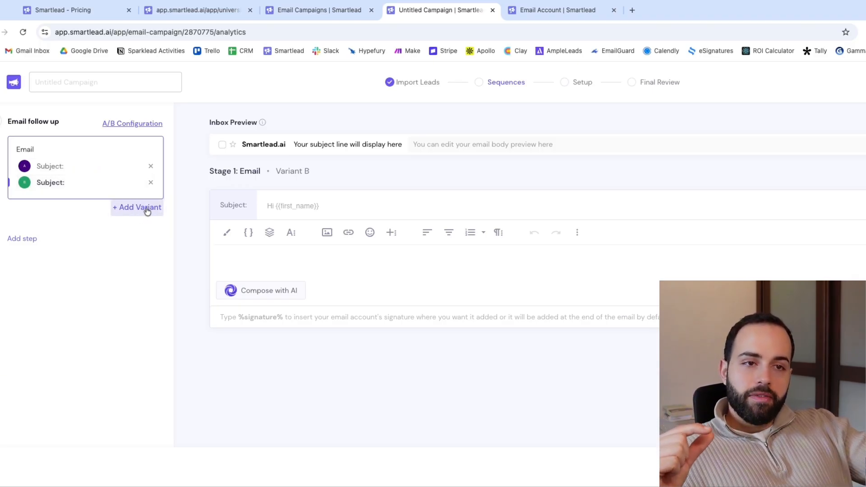
left_click(26, 240)
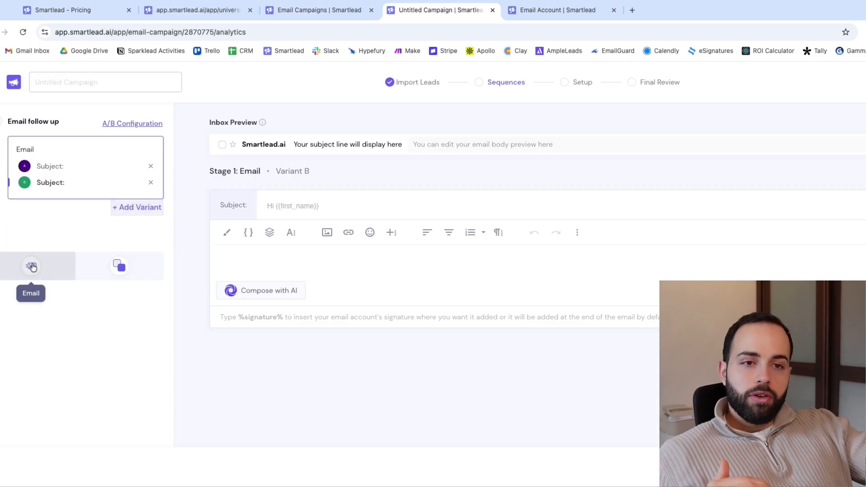
left_click(32, 266)
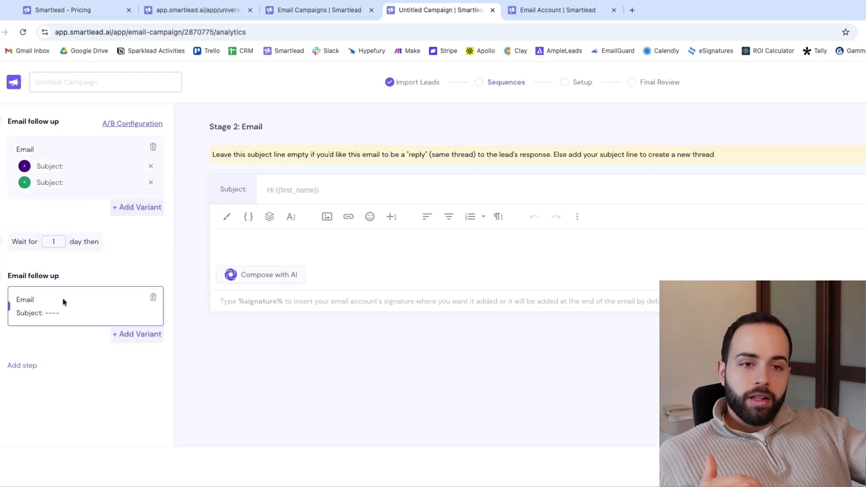
left_click(116, 332)
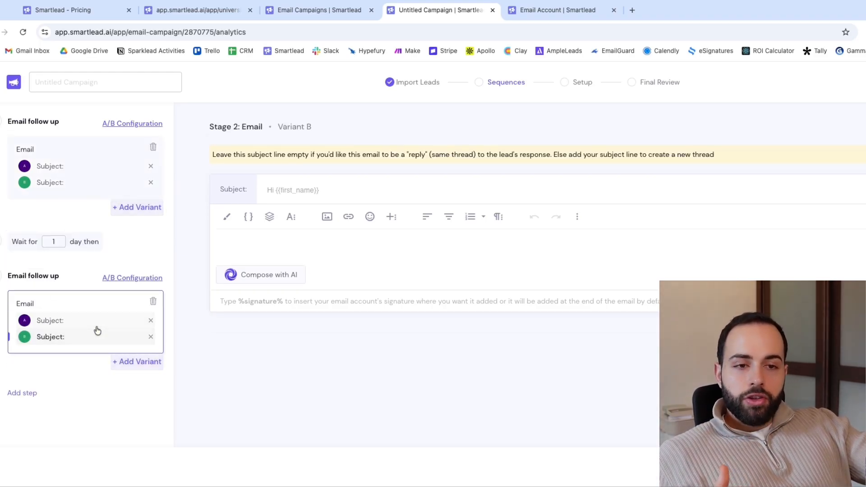
Add a third email step to the sequence and reopen variant A of the first email
left_click(22, 393)
left_click(32, 417)
scroll(68, 384, "down", 2)
scroll(82, 385, "up", 2)
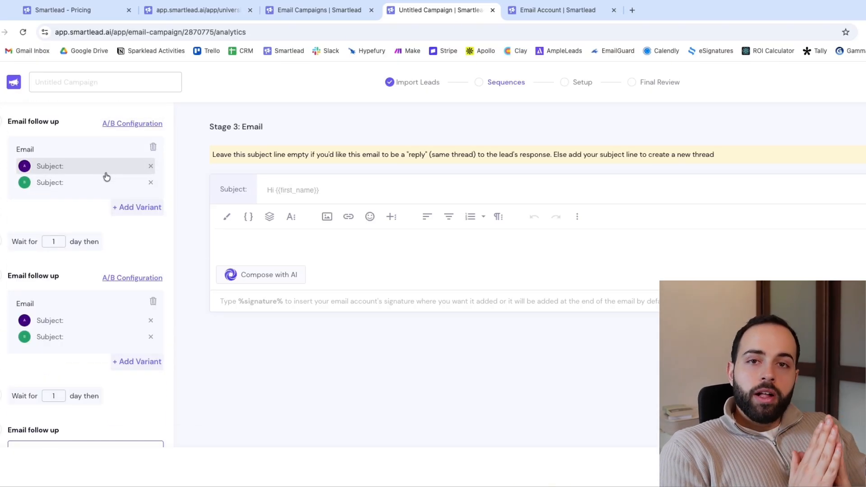
left_click(86, 165)
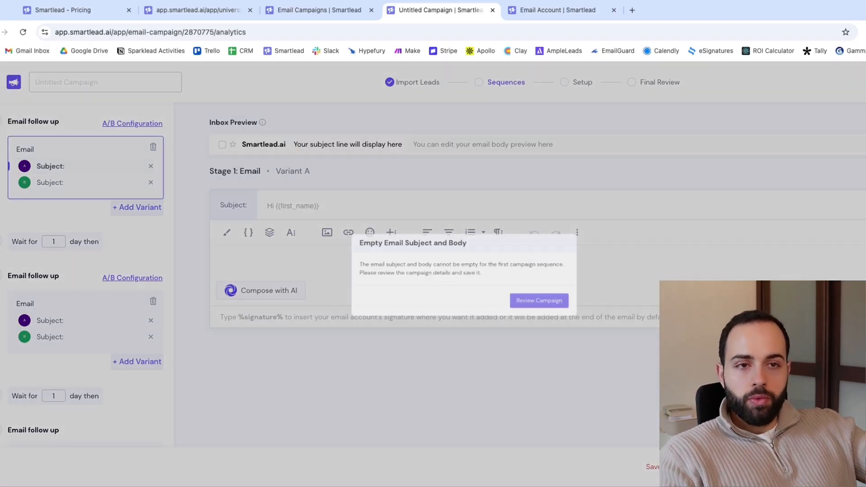
left_click(225, 162)
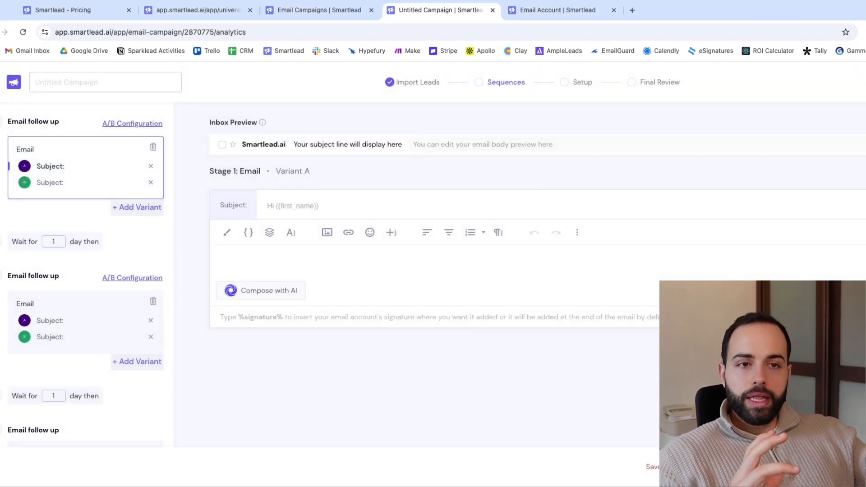
Set the wait time to 4 days before the second email and 5 days before the third email
left_click(55, 242)
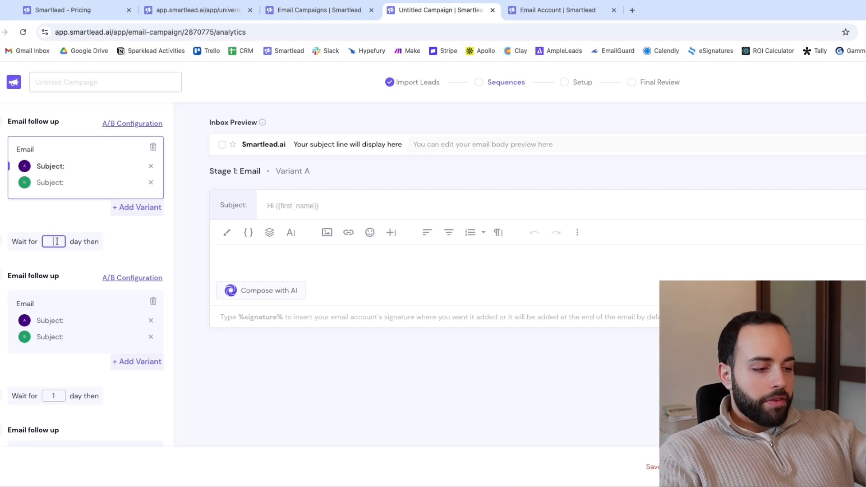
type("4")
scroll(61, 249, "down", 2)
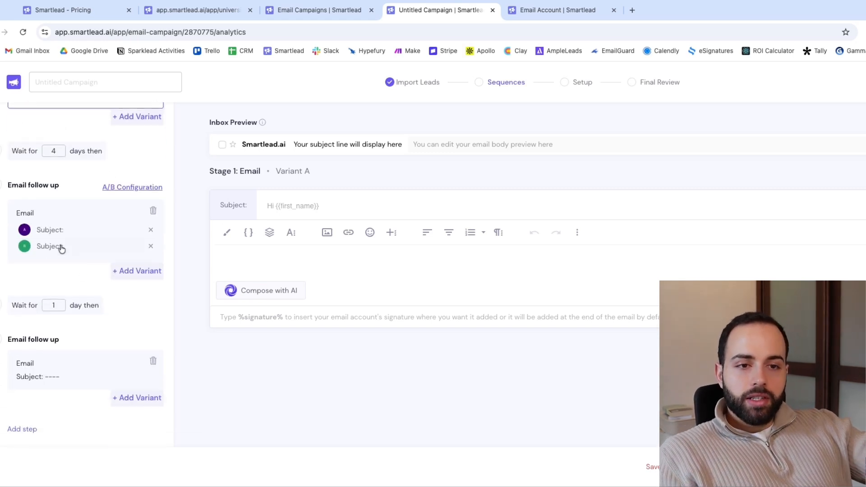
scroll(165, 152, "up", 2)
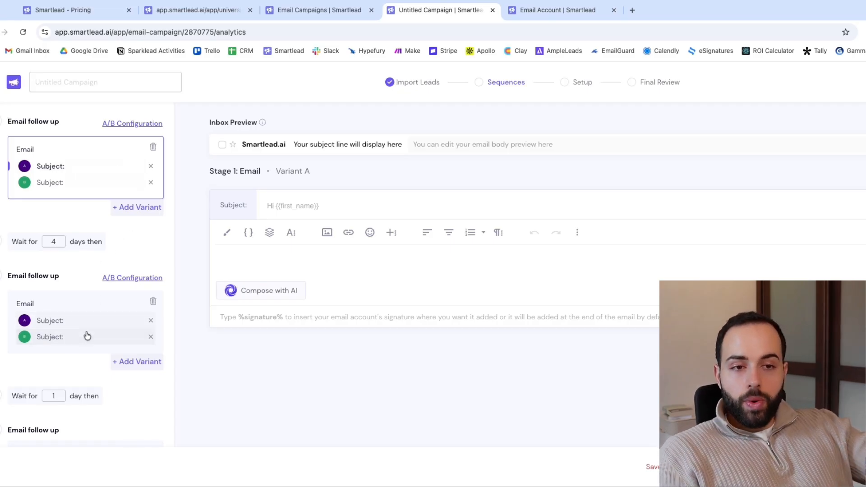
scroll(72, 316, "down", 2)
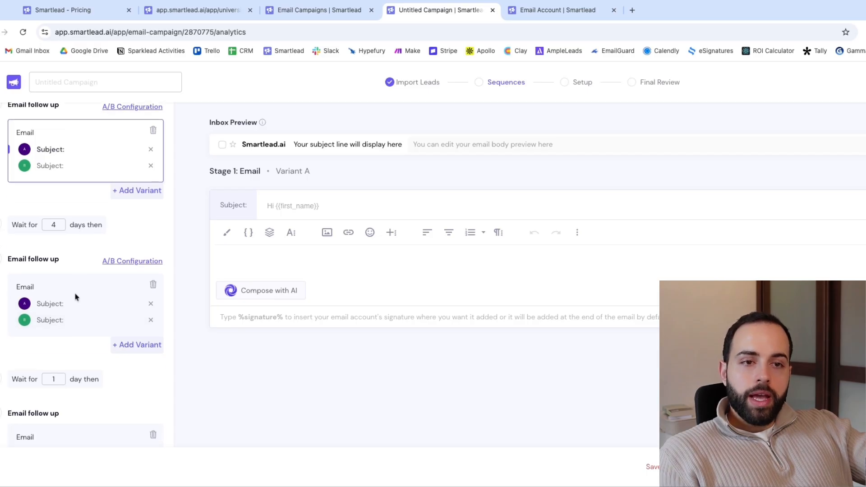
type("5")
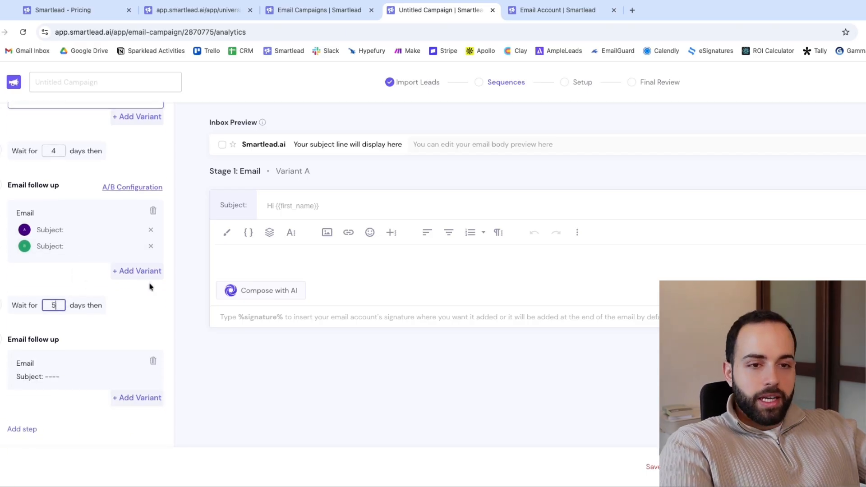
left_click(158, 305)
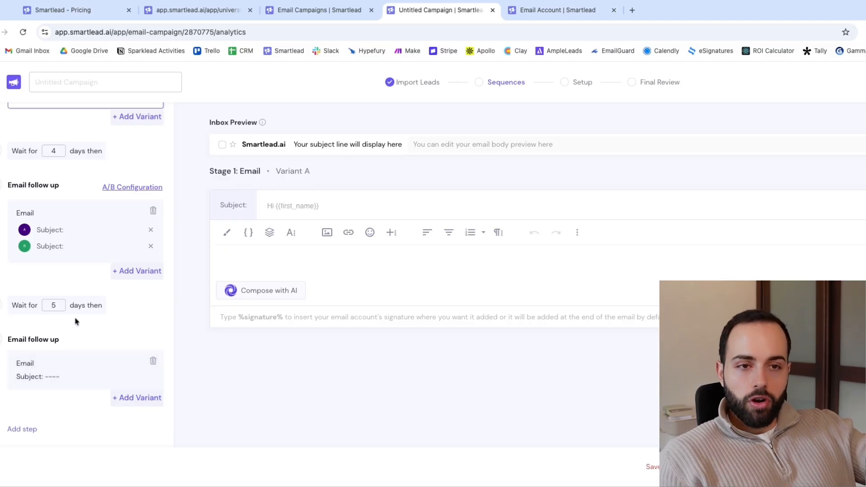
Set the subject of the first email's variant A to "thoughts {{first_name}} ?" using the First Name variable
scroll(77, 320, "up", 2)
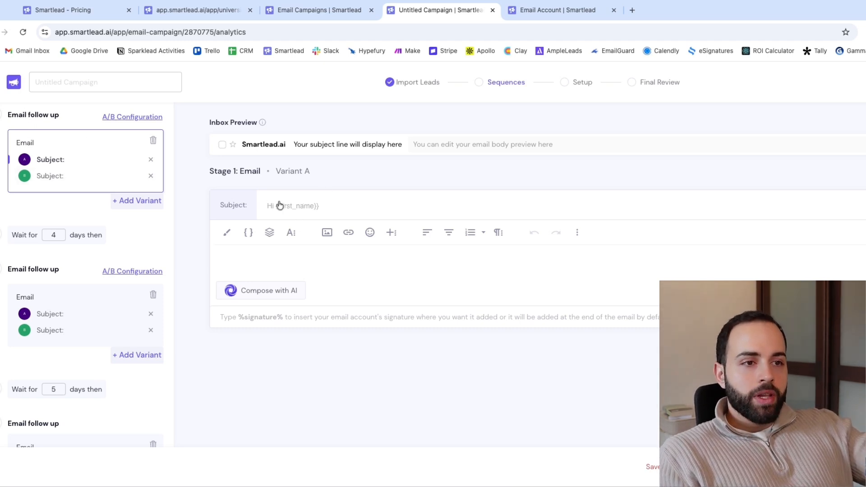
left_click(299, 208)
type("thoughts")
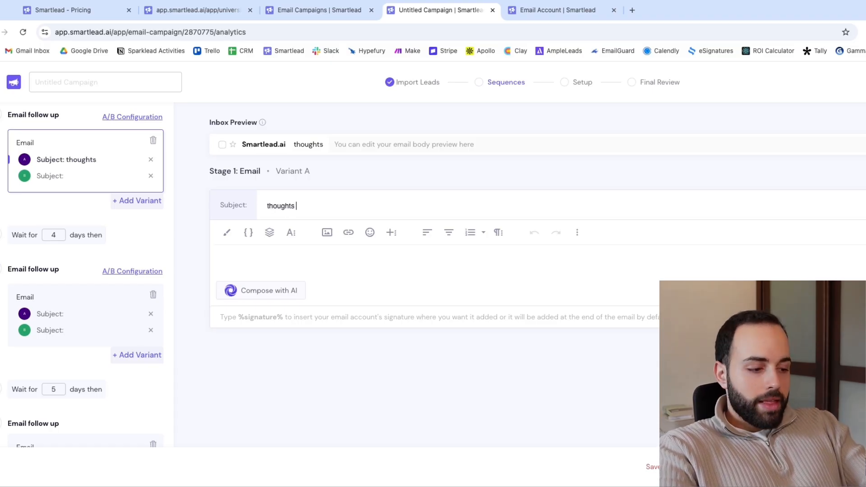
type(" {{")
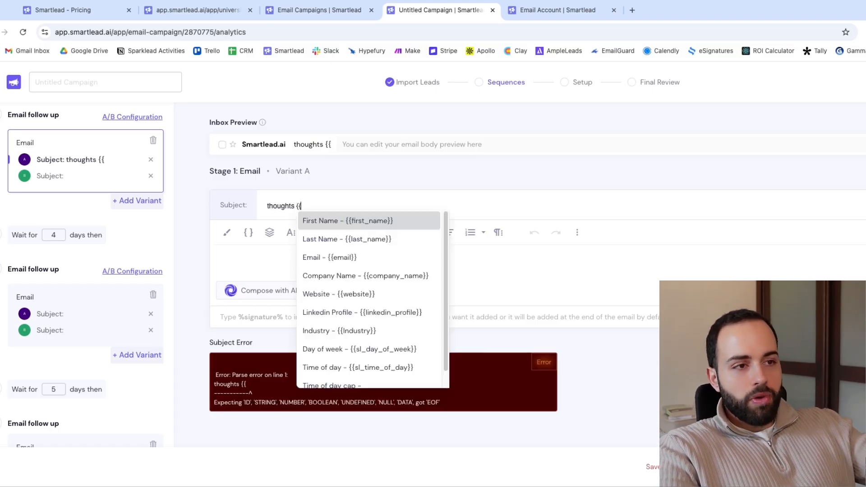
scroll(373, 242, "down", 1)
scroll(379, 288, "up", 1)
left_click(384, 221)
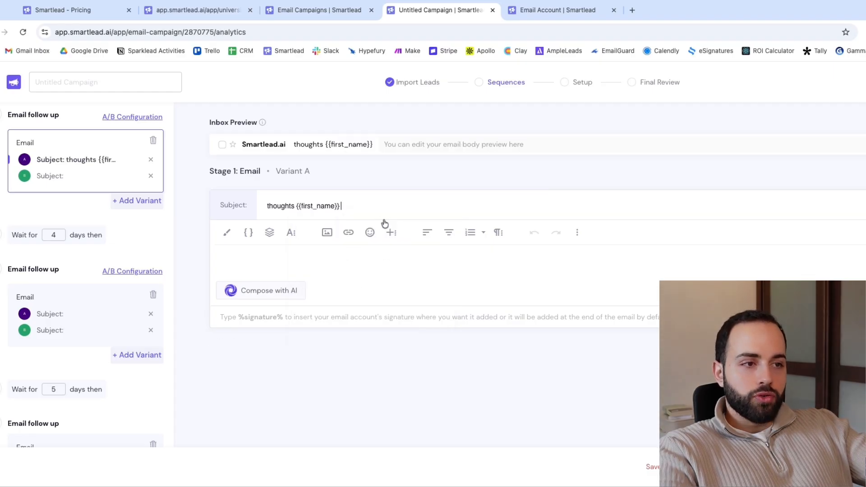
type("?")
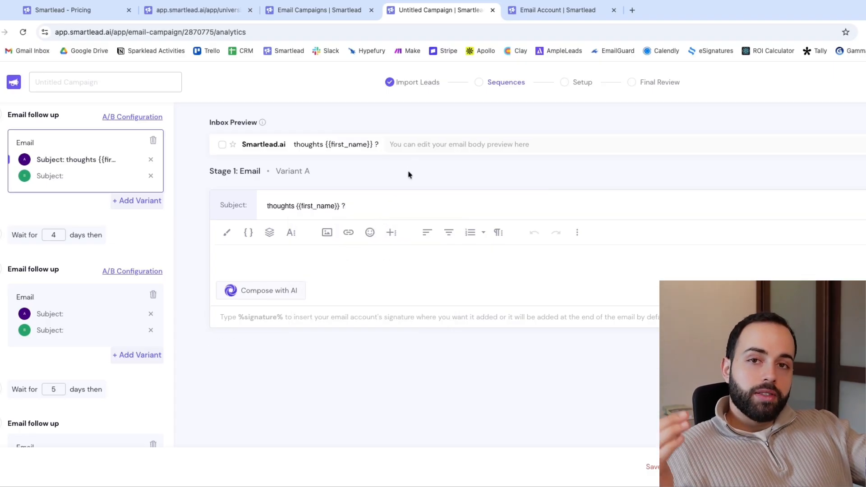
Copy variant A's subject line into the subject of the first email's variant B
triple_click(320, 208)
key("ctrl+c")
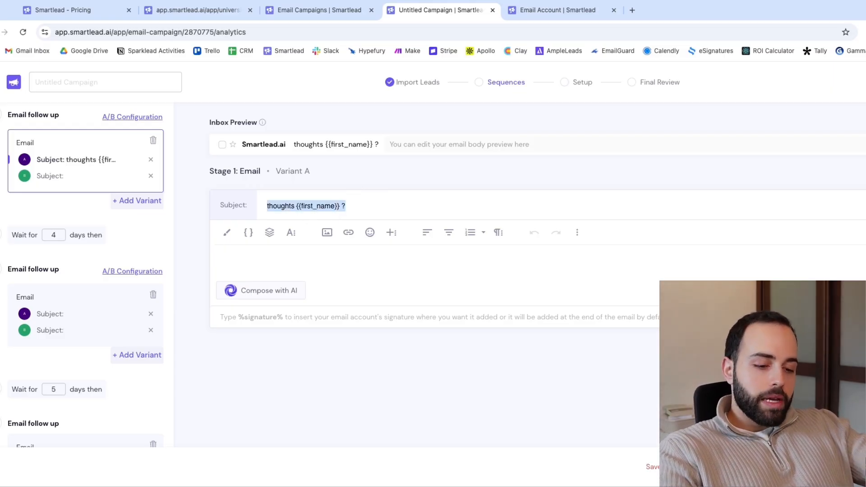
left_click(95, 175)
key("ctrl+v")
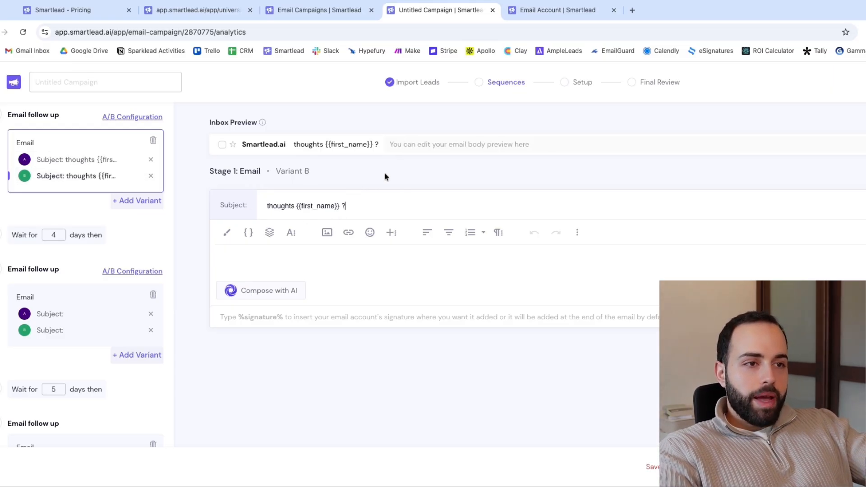
Check both variants of the second email and read the note about leaving the subject line empty
left_click(86, 313)
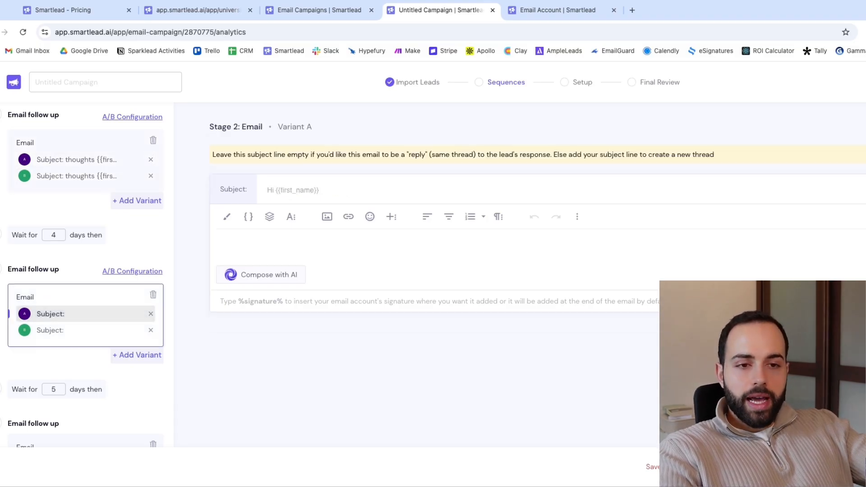
left_click(74, 330)
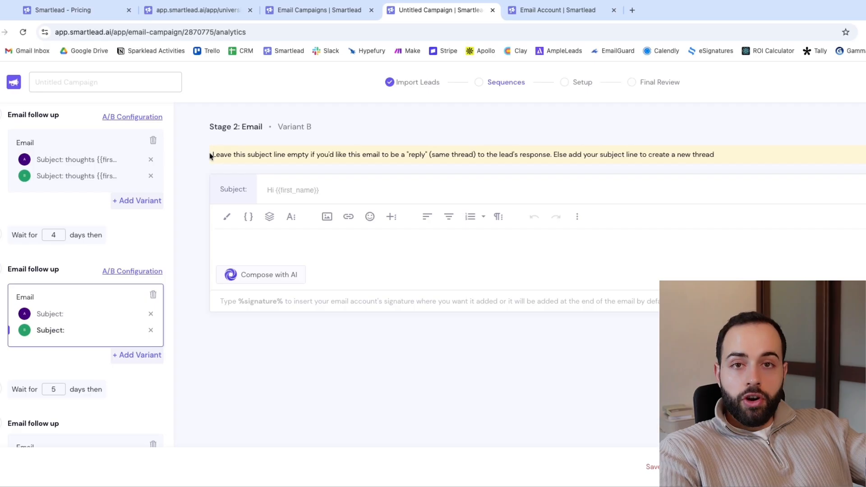
left_click_drag(210, 156, 714, 155)
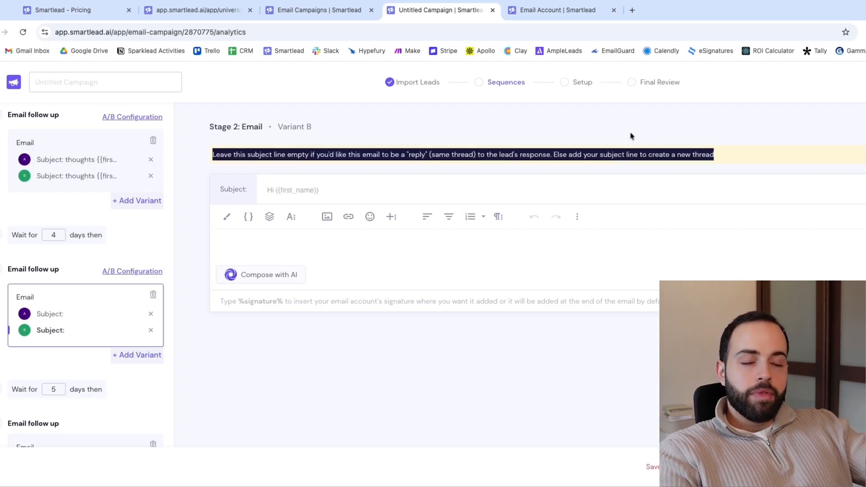
left_click(606, 123)
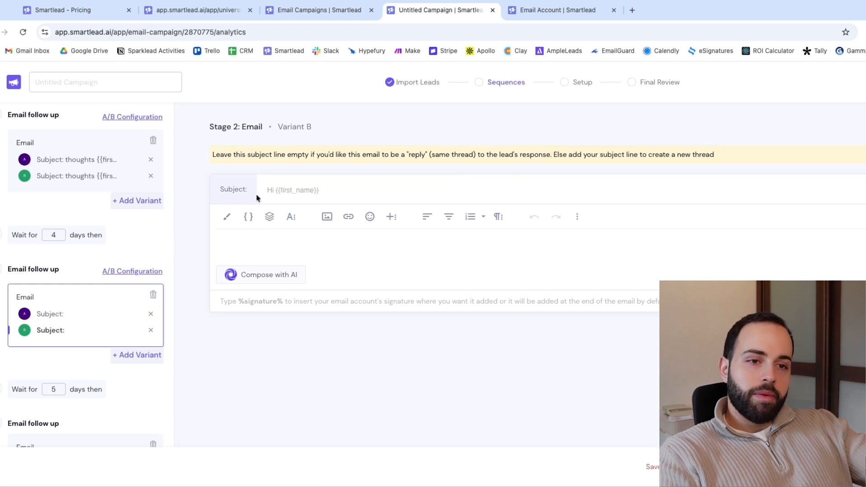
Begin the first email's variant A body with "Hey {{first_name}} - we can build a targeted cold email campaign for you that brings leads in every month on autopilot."
left_click(106, 161)
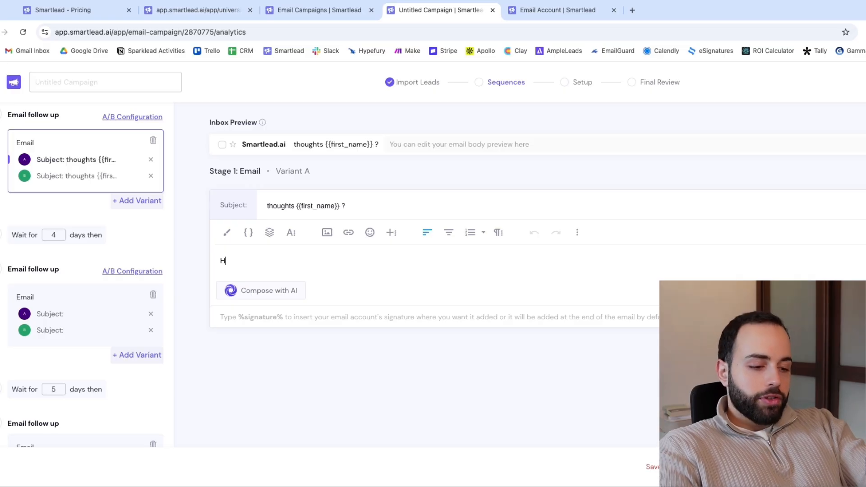
type("ey {{")
left_click(263, 274)
type("- we ")
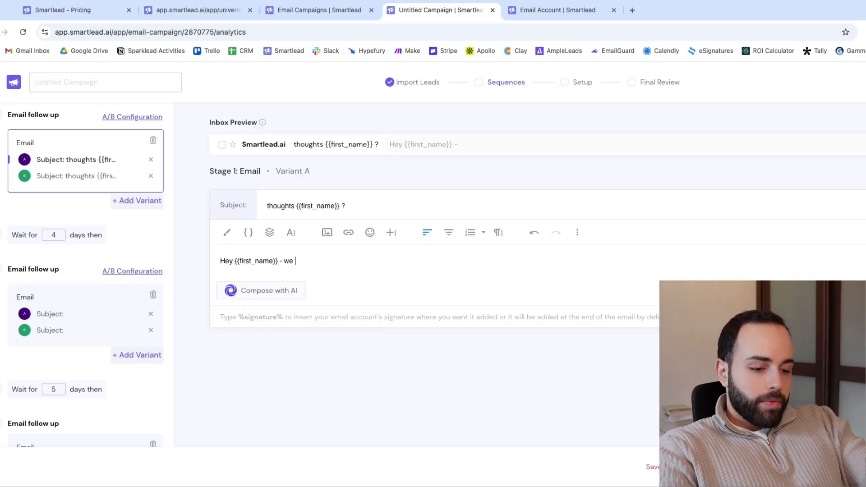
type("can build a ")
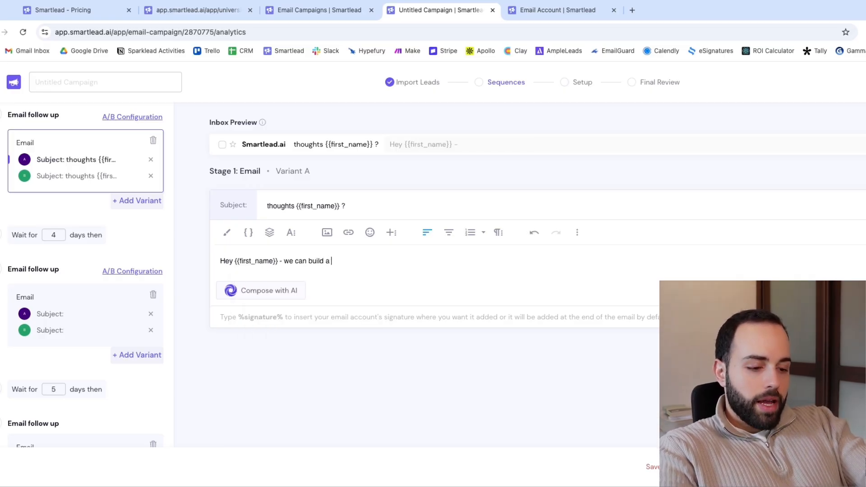
type("targeted cold email campaign for ")
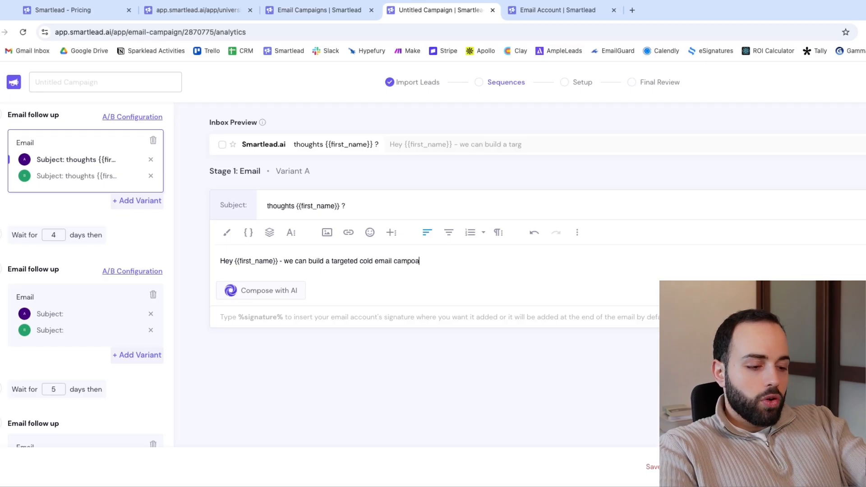
type("you ")
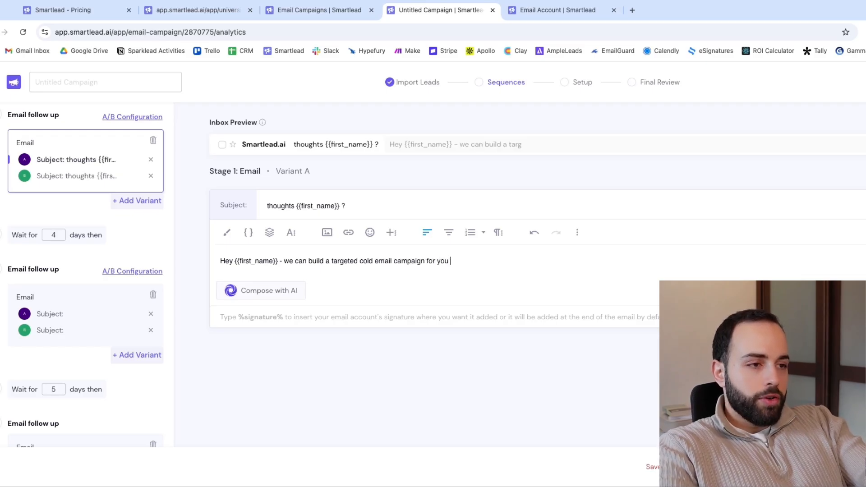
type("that brings leads in ")
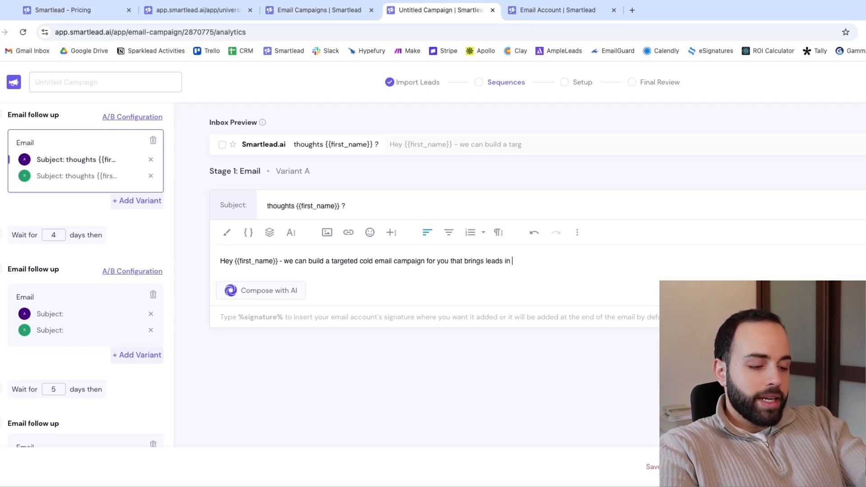
type("every month on aut")
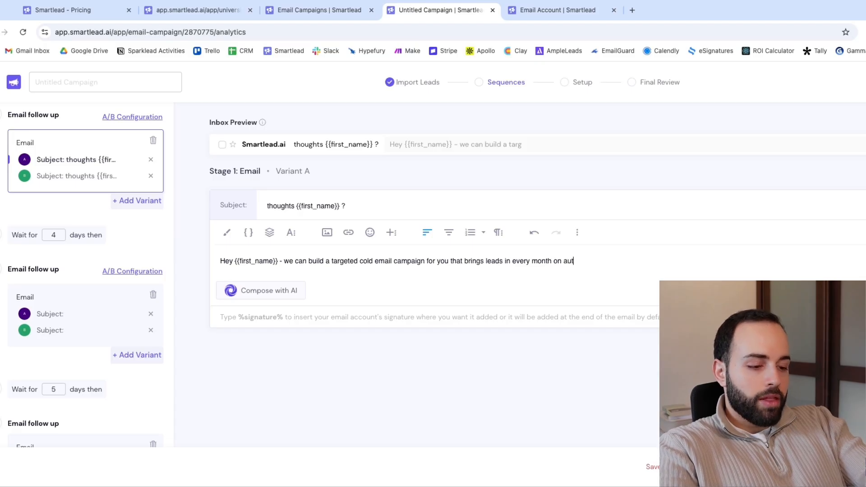
type("opilot.")
Add a second paragraph to the email body: "We've done it for Nike and Adidas already and they generated 100k in revenue."
key("Return")
key("Return")
type("We've done it f")
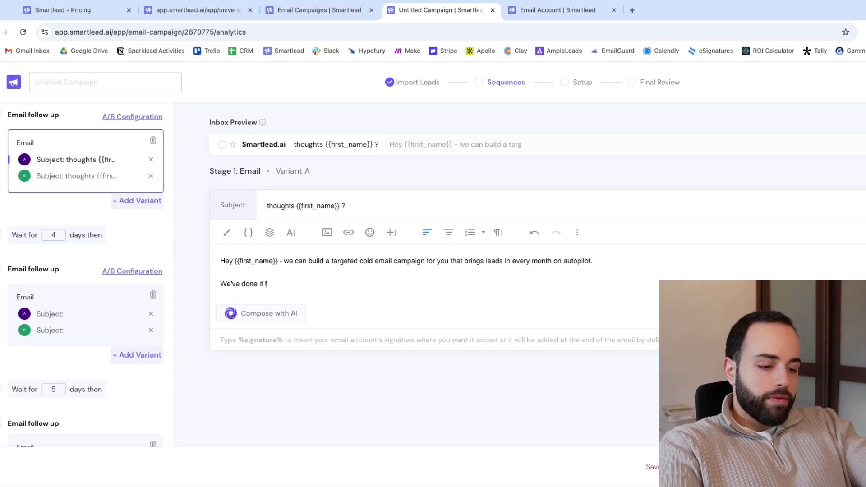
type("or Nike and AdIDAS")
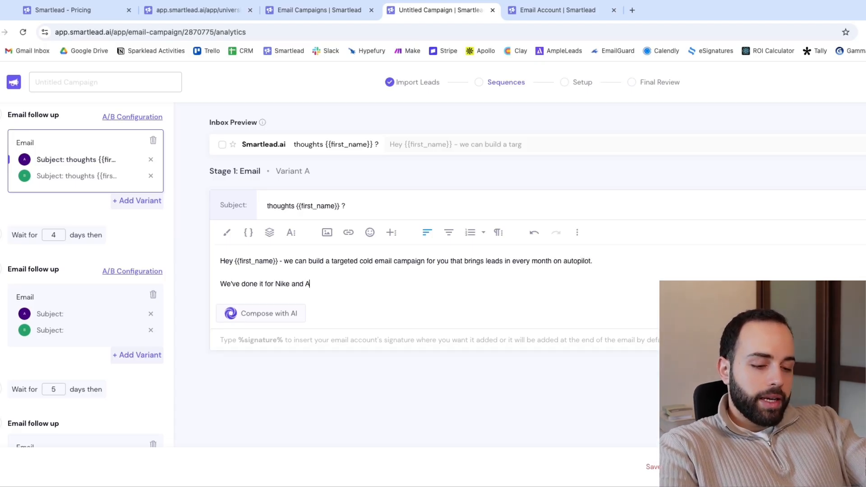
key("BackSpace")
key("BackSpace")
key("BackSpace")
key("BackSpace")
type("idas already")
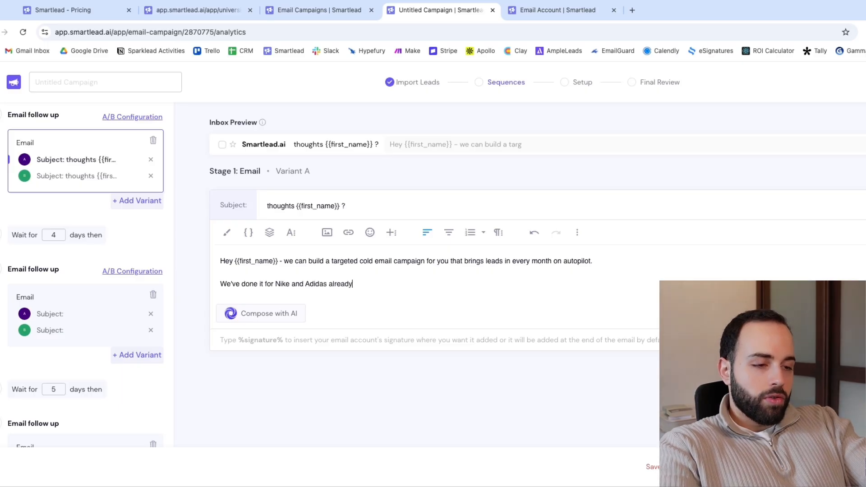
type(" and they generated ")
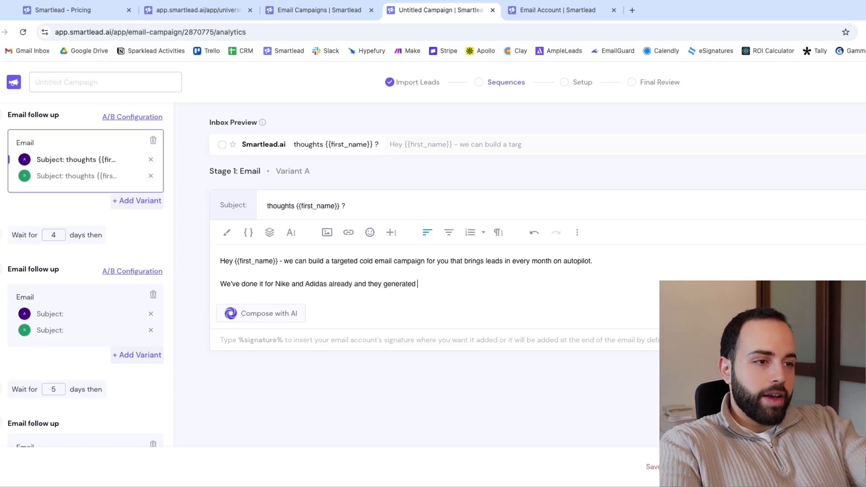
type("100k in rveenue.")
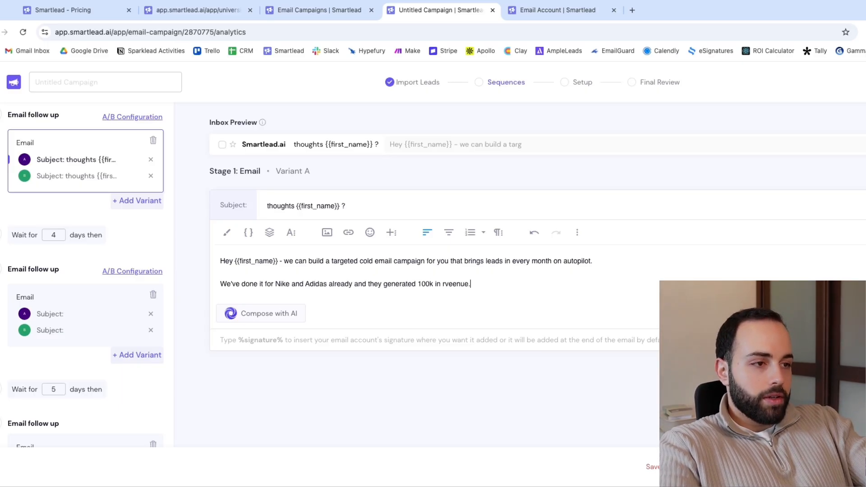
Add the closing line "Are you open to a call?" and correct the misspelled word to "revenue" in the second paragraph
key("Return")
type("Are y")
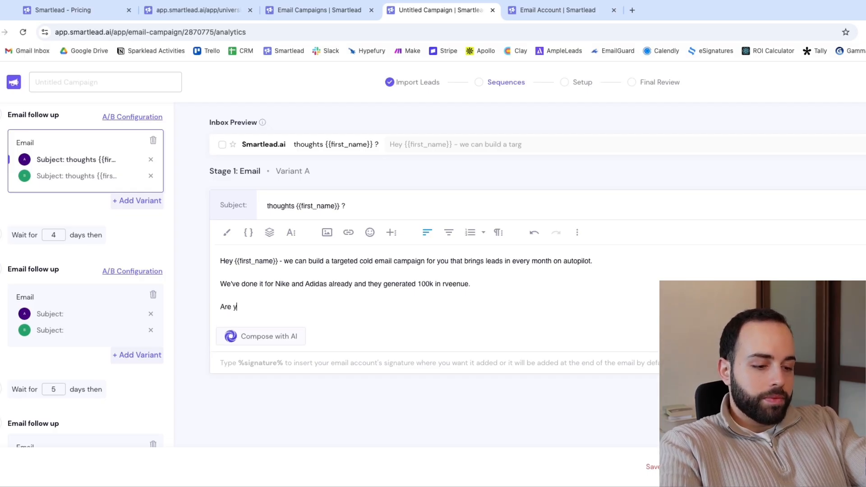
type("ou open to a call?")
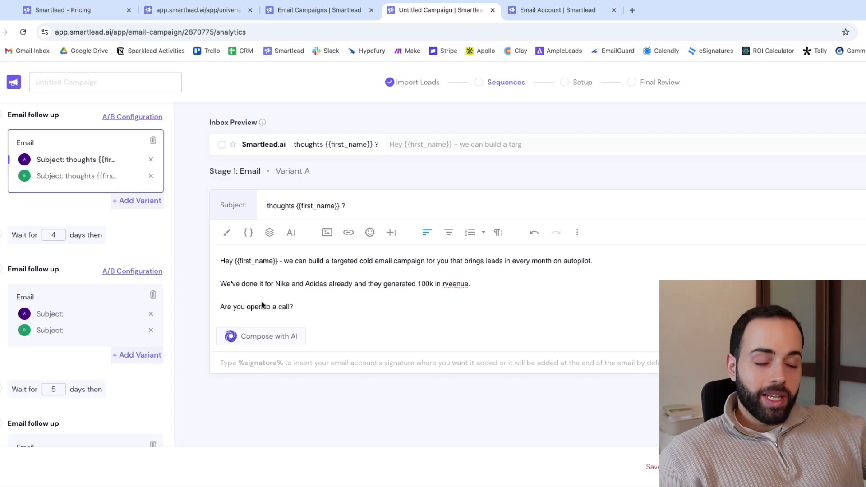
double_click(455, 285)
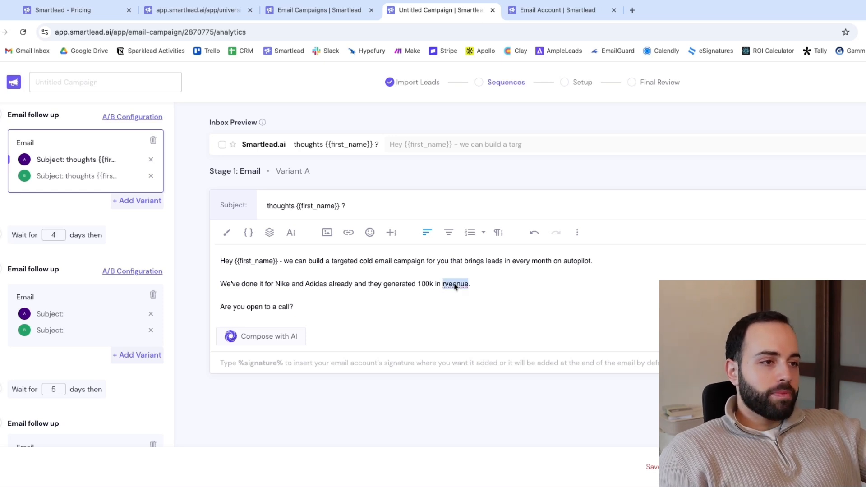
type("revenue")
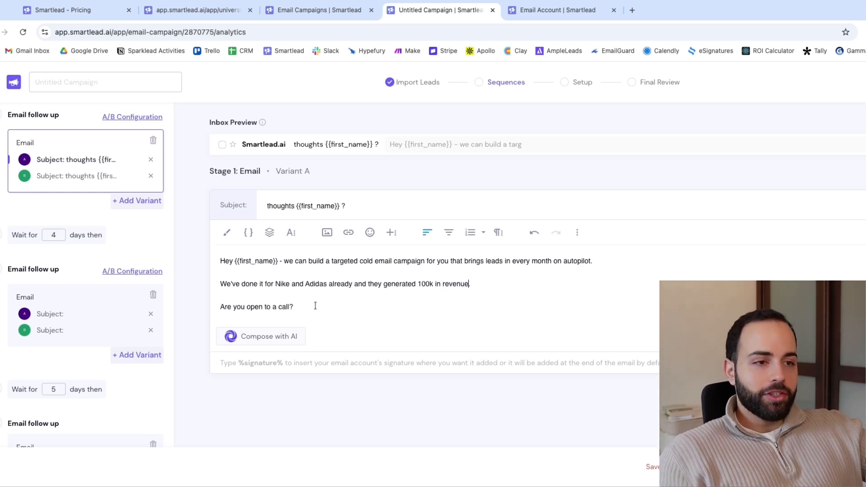
Split the greeting onto its own line and extend it with "came across {{company_name}} online." using the Company Name variable
key("super+a")
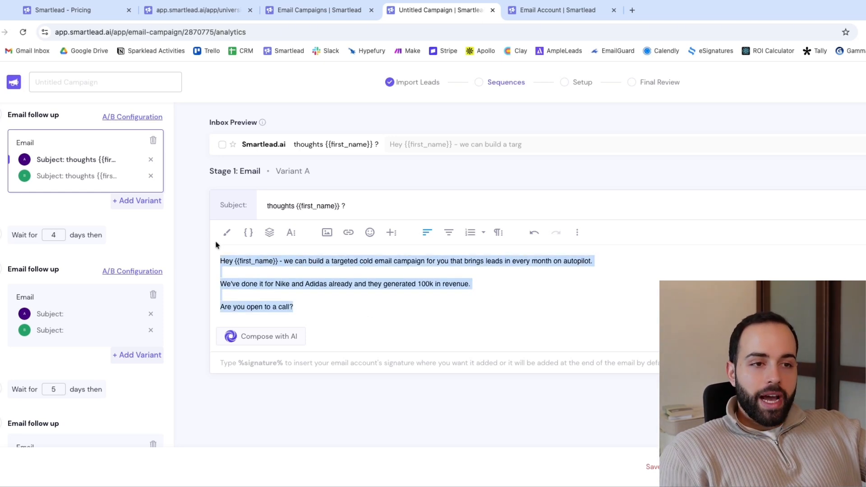
double_click(256, 261)
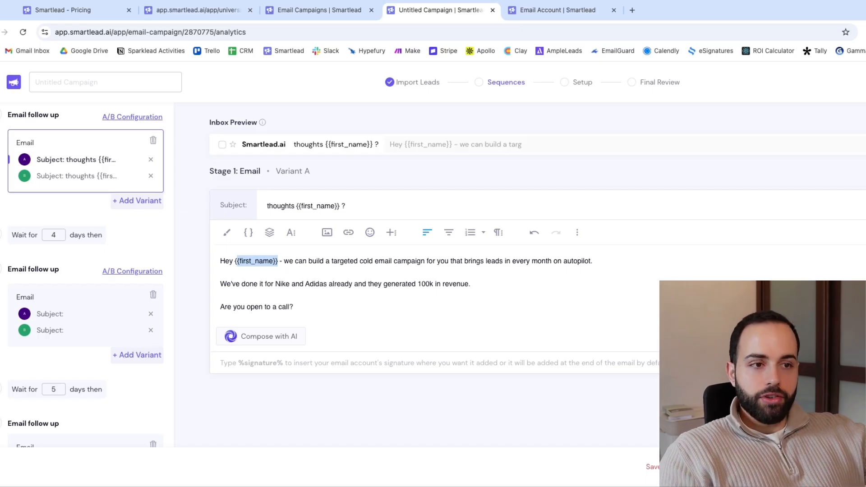
left_click(285, 261)
key("Return")
key("Left")
type("ca")
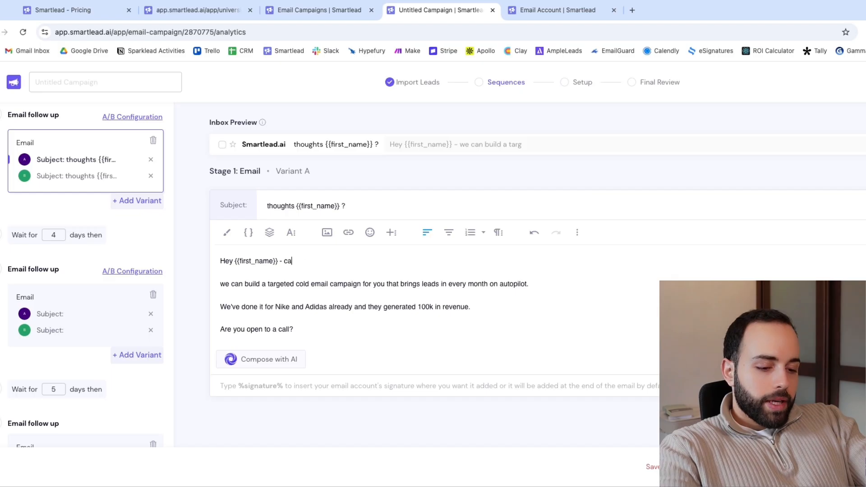
type("me across {{")
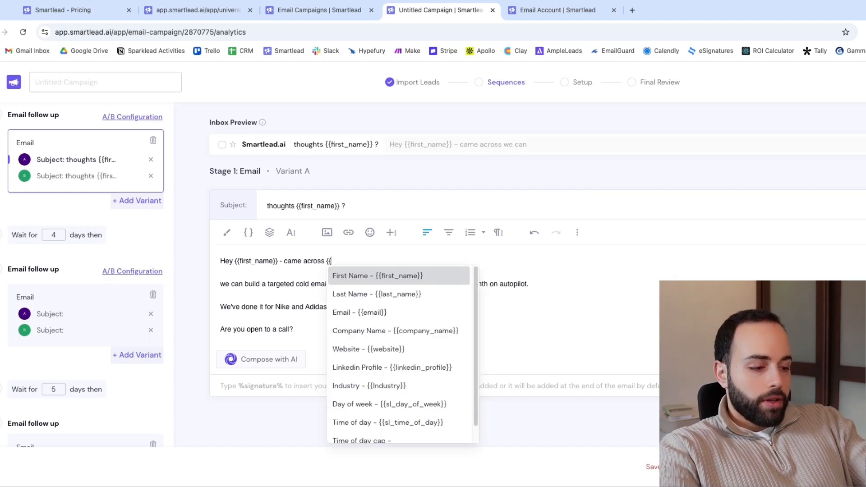
left_click(352, 338)
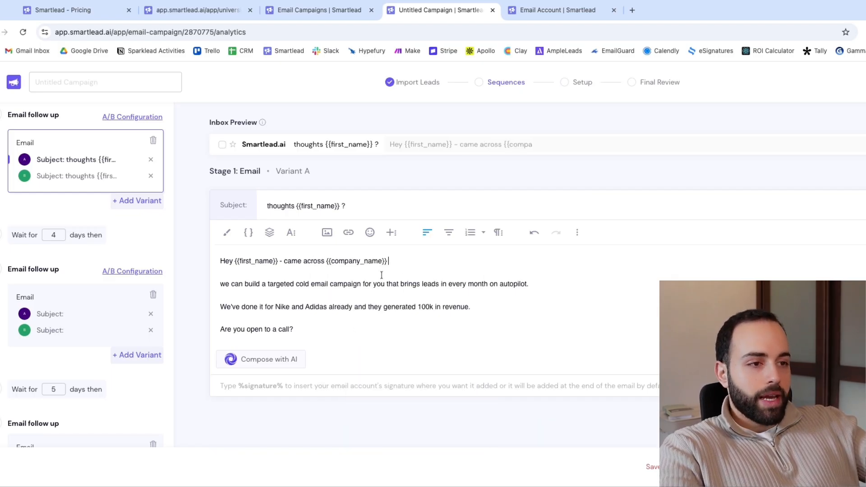
type("online.")
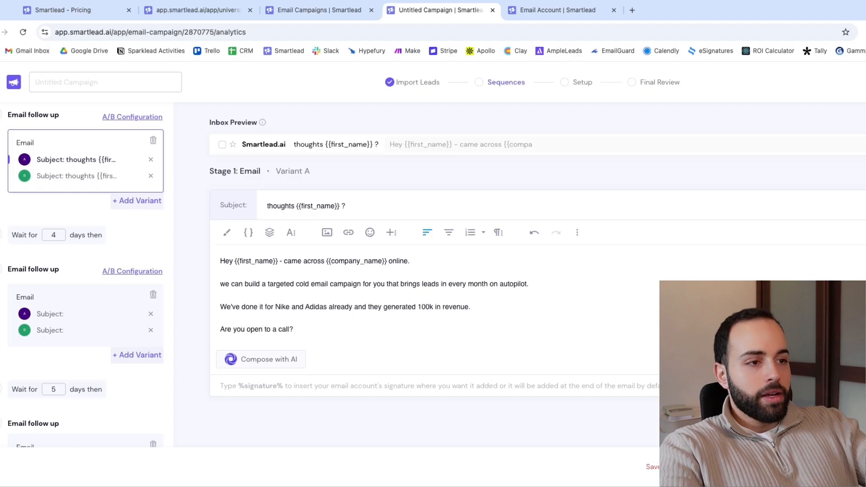
mouse_move(396, 260)
left_mouse_down()
mouse_move(317, 262)
mouse_move(409, 260)
left_mouse_up()
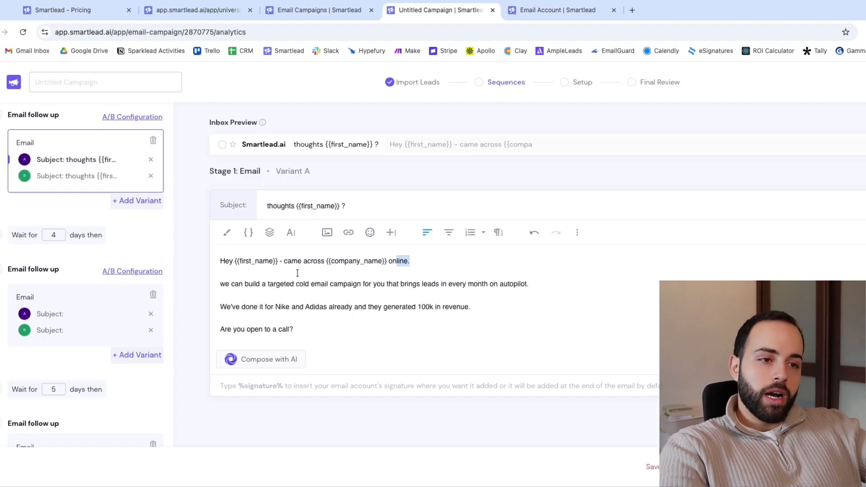
Capitalize the first word of the paragraph below the greeting so that it starts with "We can build"
left_click(227, 285)
key("BackSpace")
type("W")
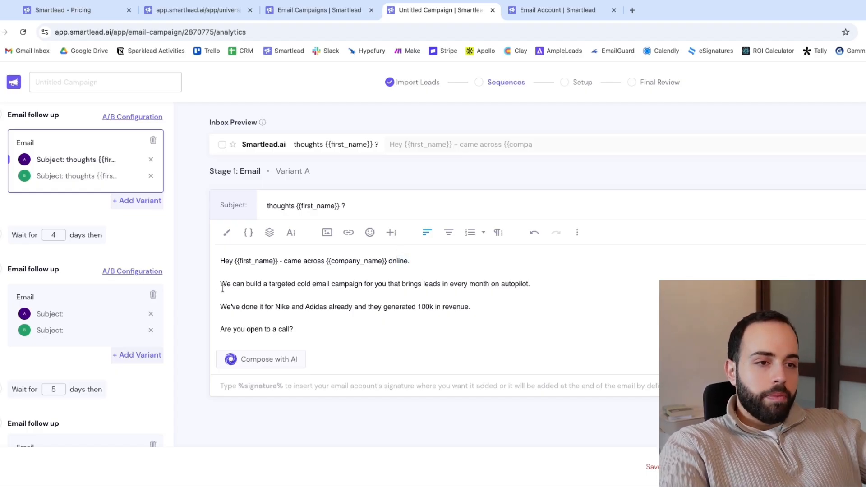
Insert "5-10 qualified" before "leads" in the paragraph about the targeted cold email campaign
left_click(422, 285)
type("5-10 ")
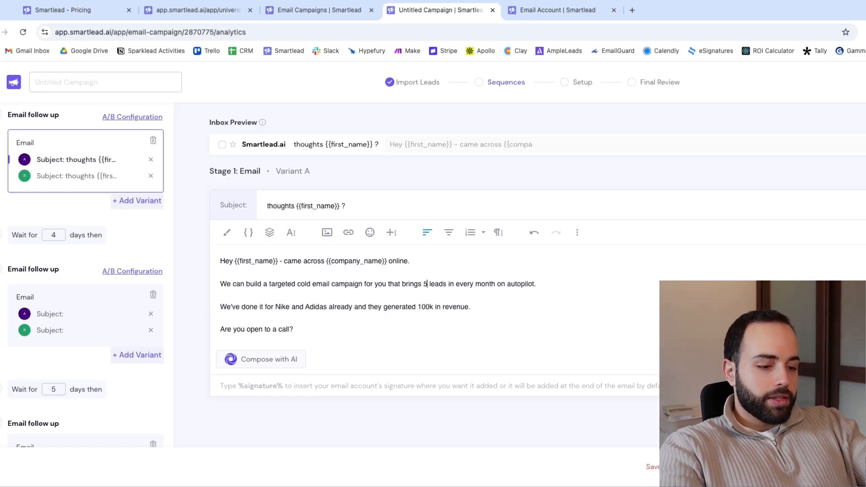
type("qualified")
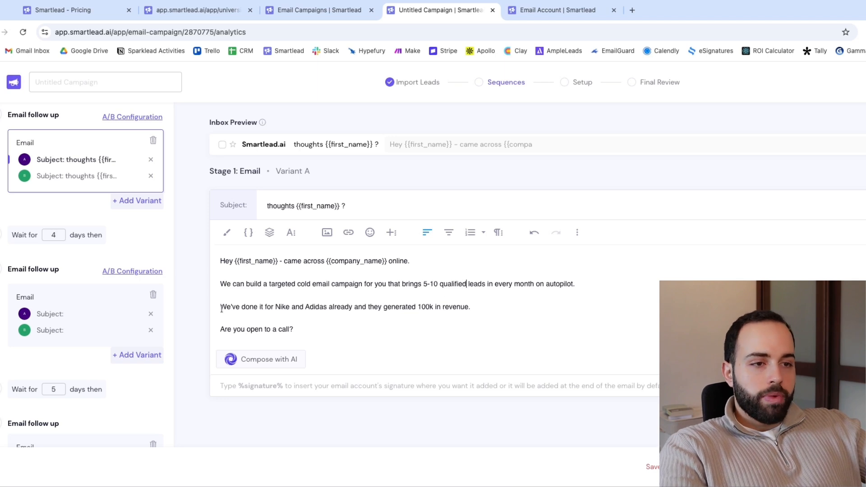
Copy the entire email body of stage 1 variant A into the body of variant B
triple_click(305, 328)
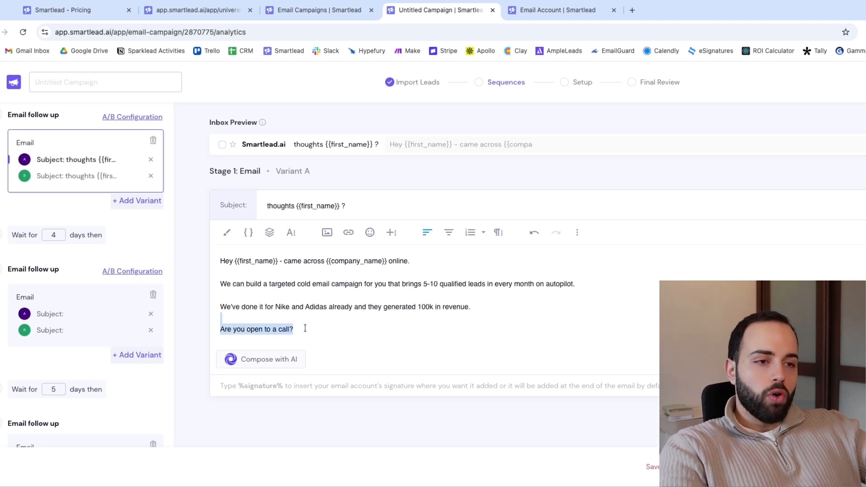
key("ctrl+a")
key("ctrl+c")
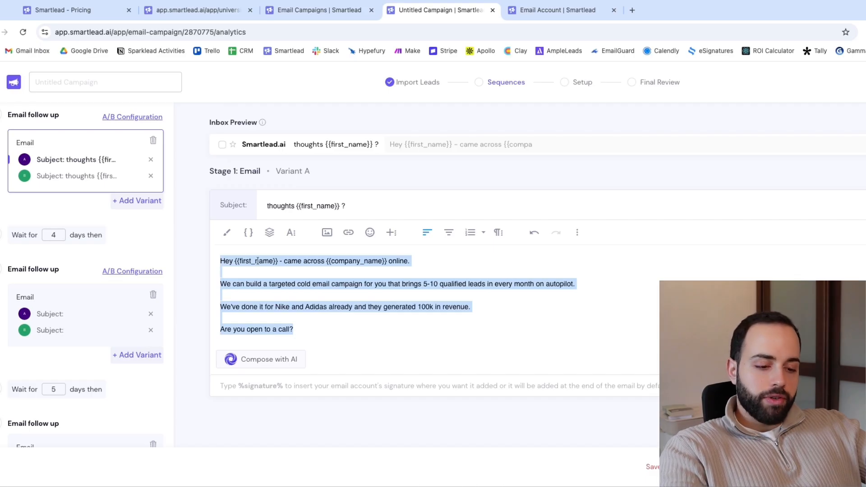
left_click(112, 177)
left_click(251, 262)
key("ctrl+v")
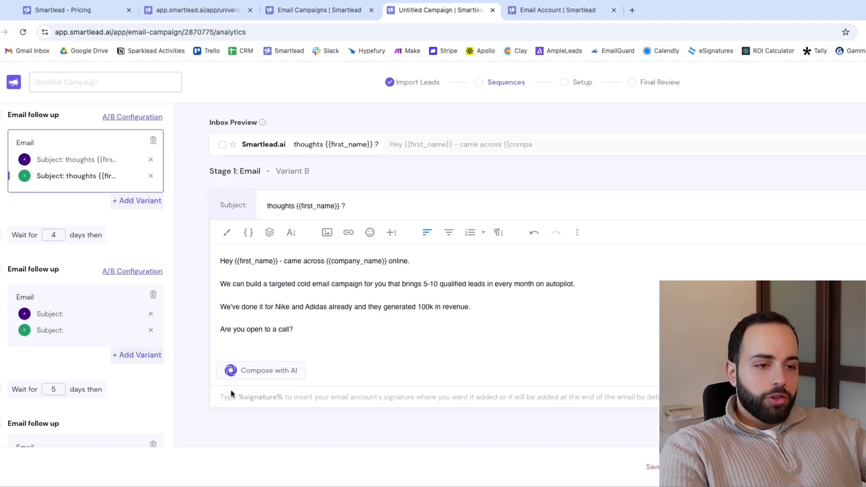
Add the %signature% placeholder on its own line below "Are you open to a call?" in variant B
left_click_drag(223, 397, 295, 397)
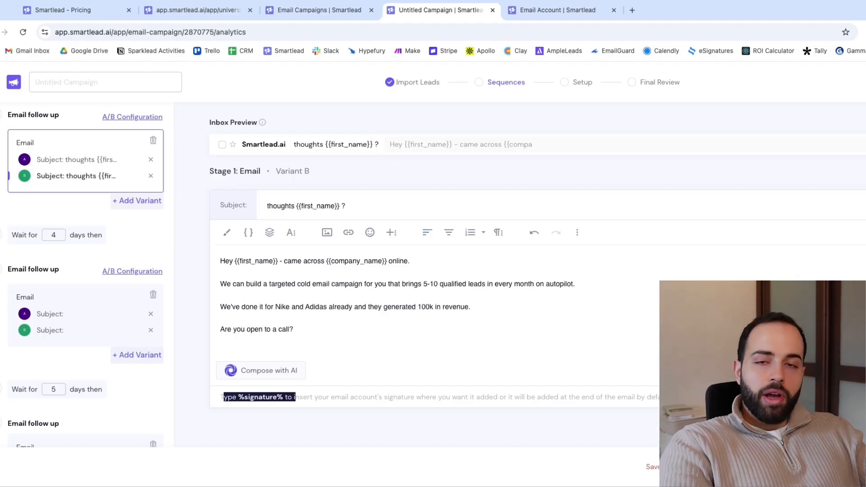
left_click(284, 396)
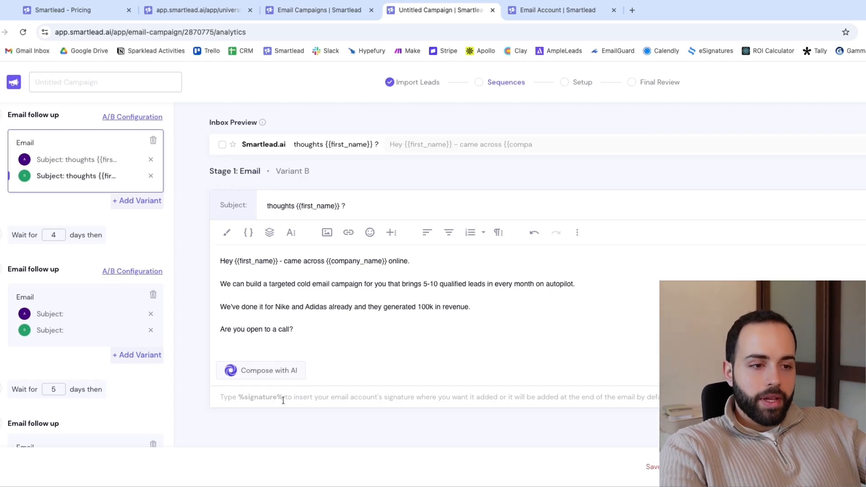
double_click(283, 396)
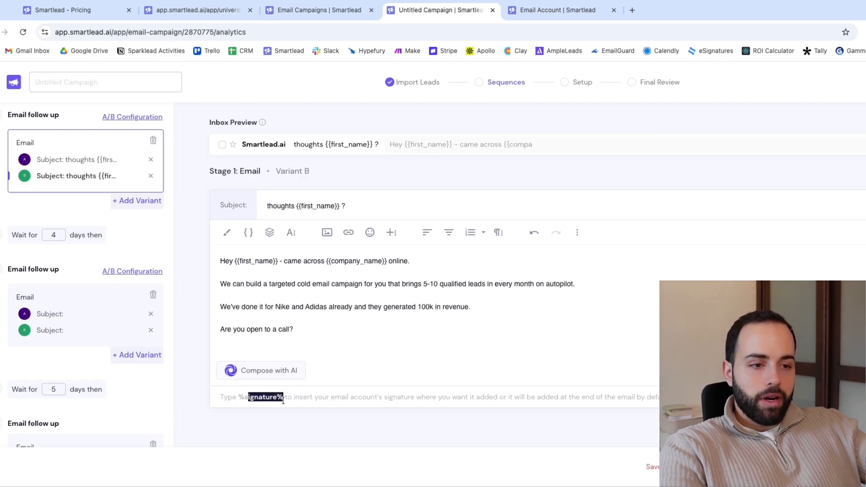
left_click(296, 329)
key("Return")
key("Return")
type("%signature%")
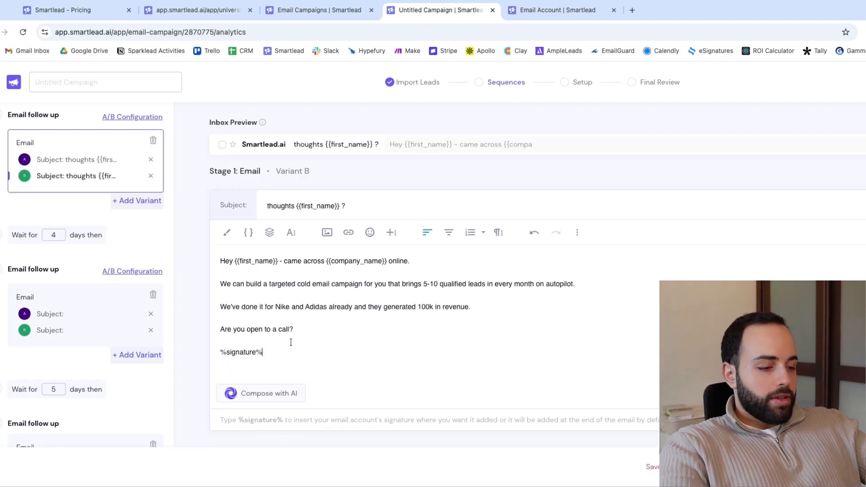
Add the postscript "P.S saw you've been working at {{company_name}} for the past 3 years, what got you started over there?" below the signature
key("Return")
type("P.")
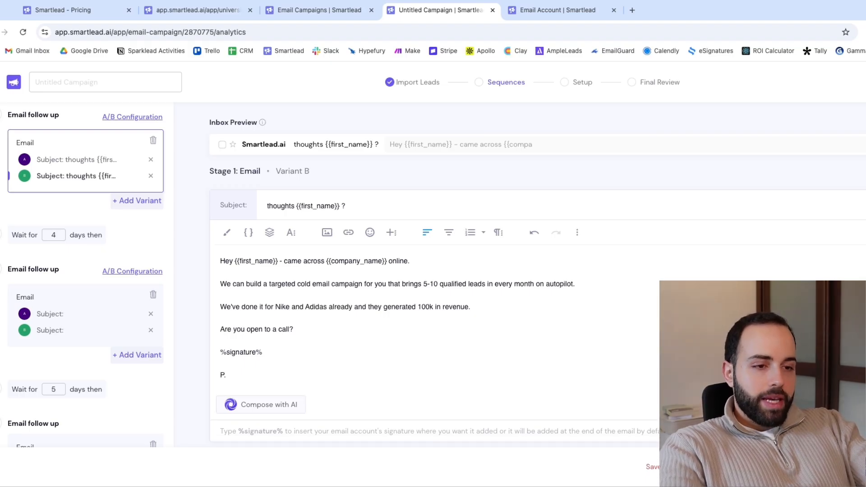
type("S saw")
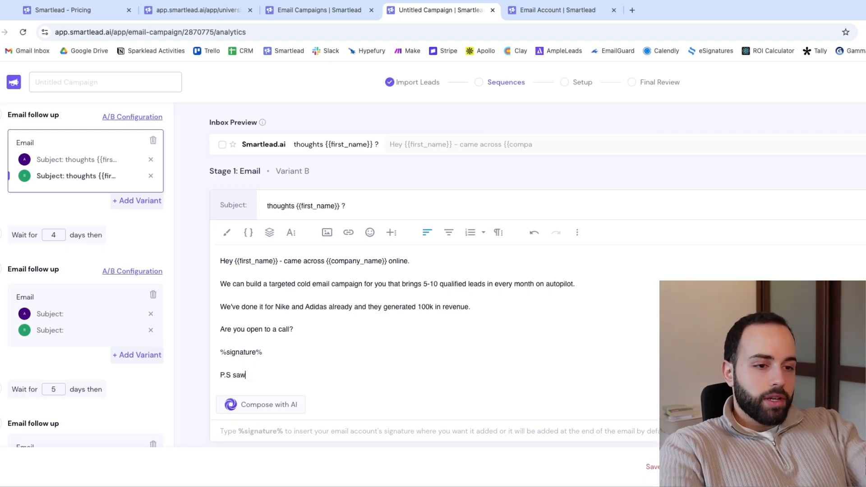
type(" you've been working at ")
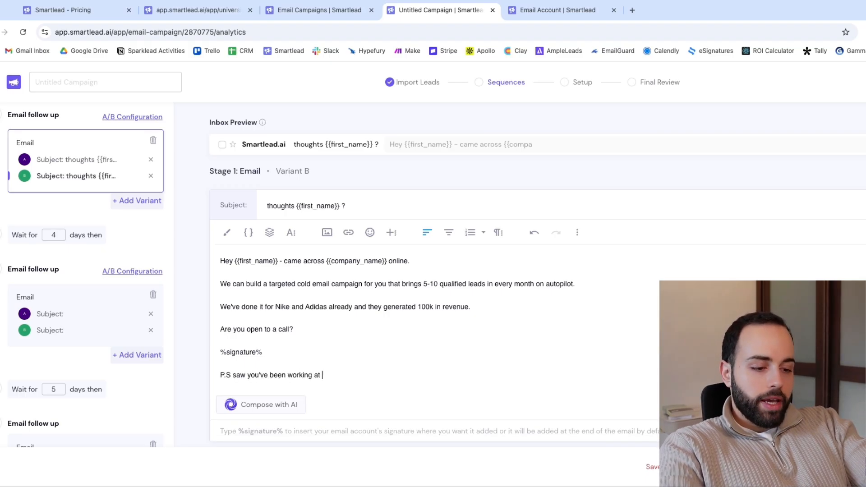
type("{{")
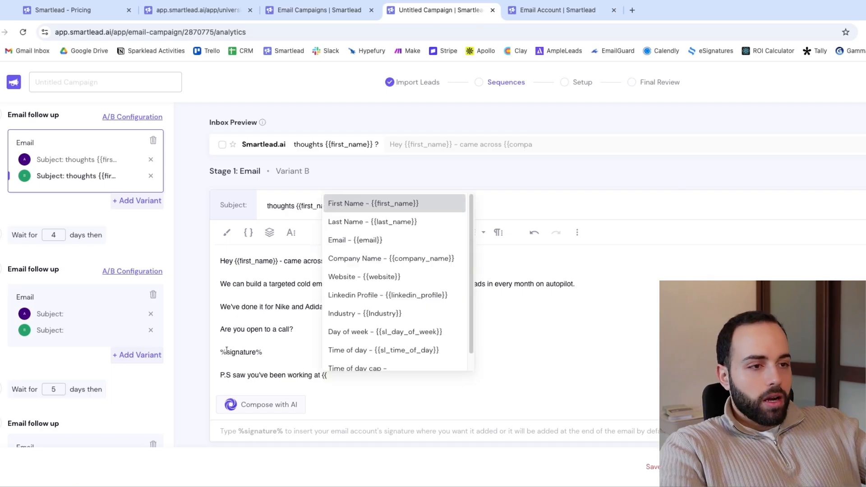
left_click(374, 261)
type("for the past 3 years,")
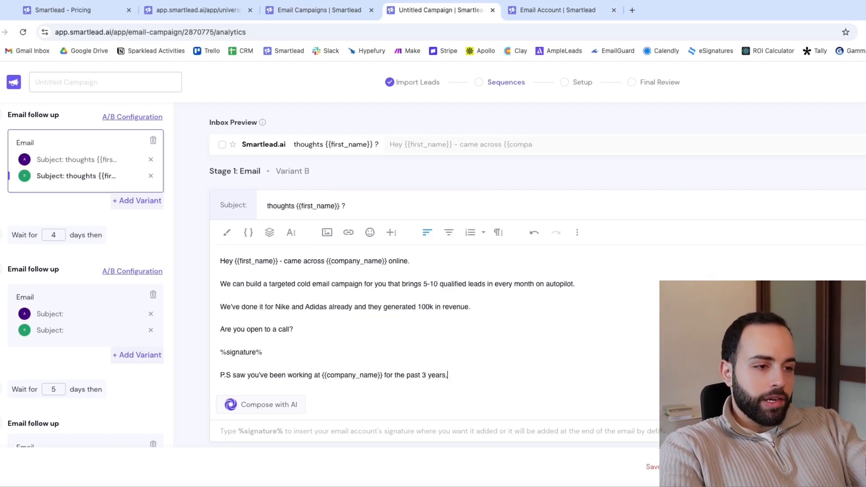
type(" what got you started ")
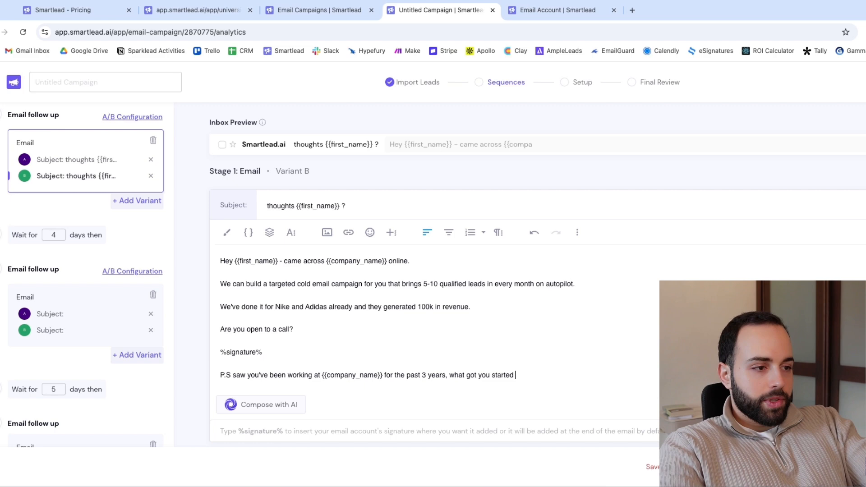
type("over there?")
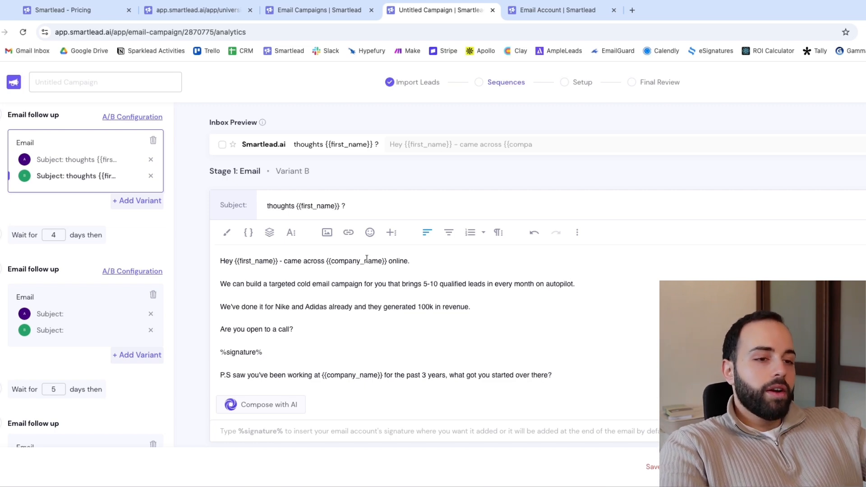
left_click(348, 233)
left_click(311, 301)
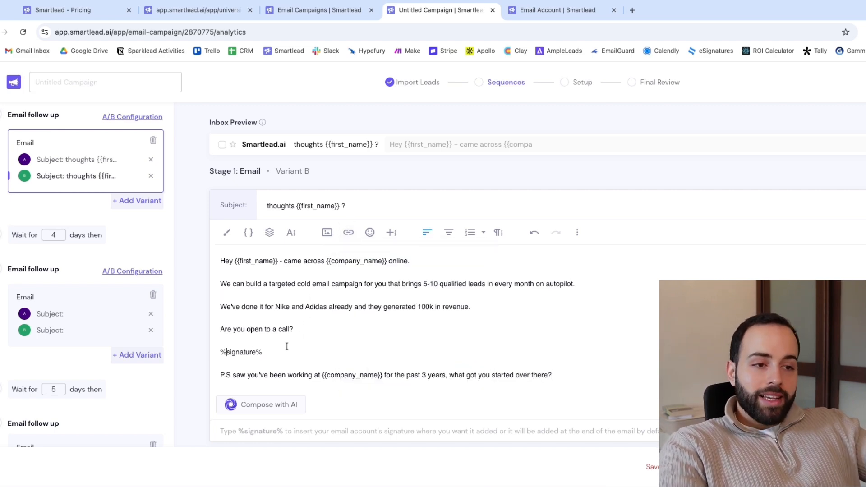
triple_click(229, 351)
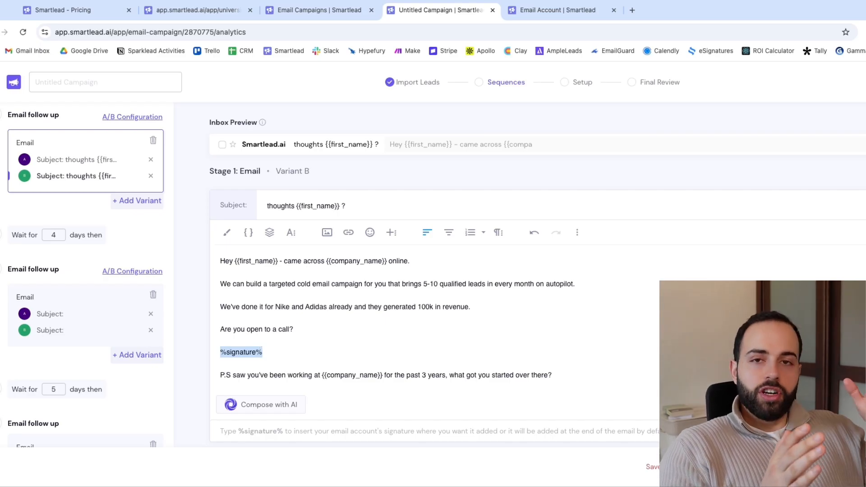
left_click(271, 349)
triple_click(270, 348)
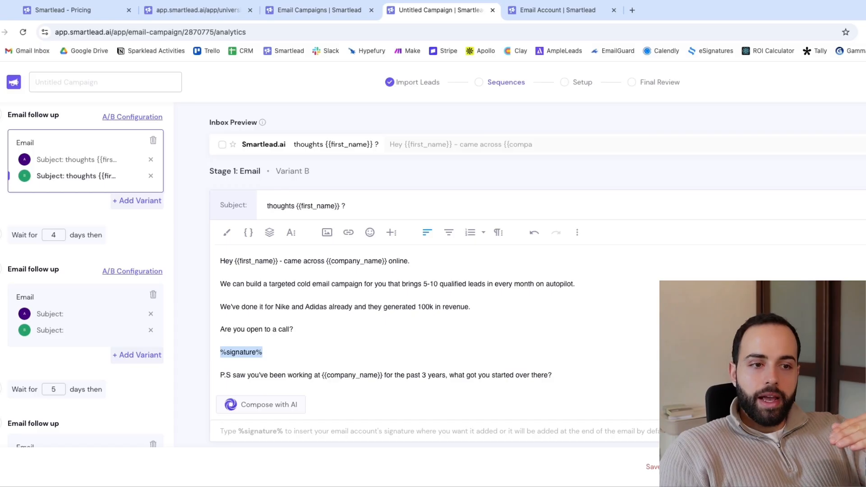
left_click(286, 356)
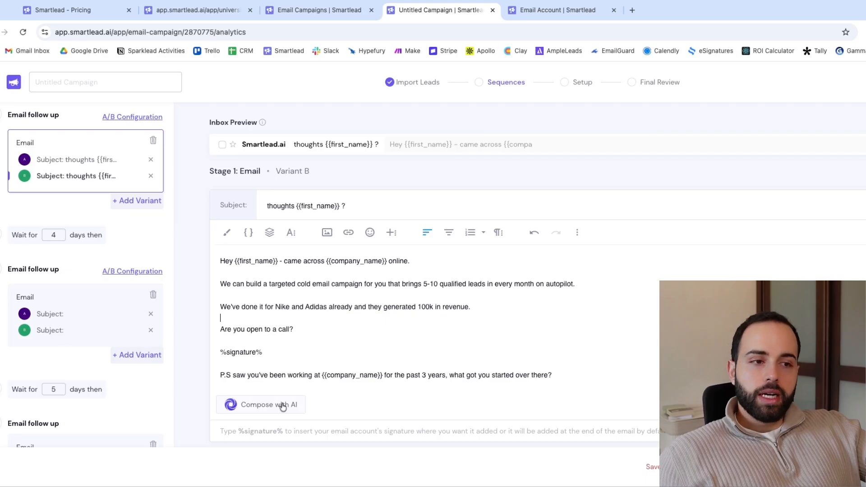
left_click_drag(552, 375, 150, 383)
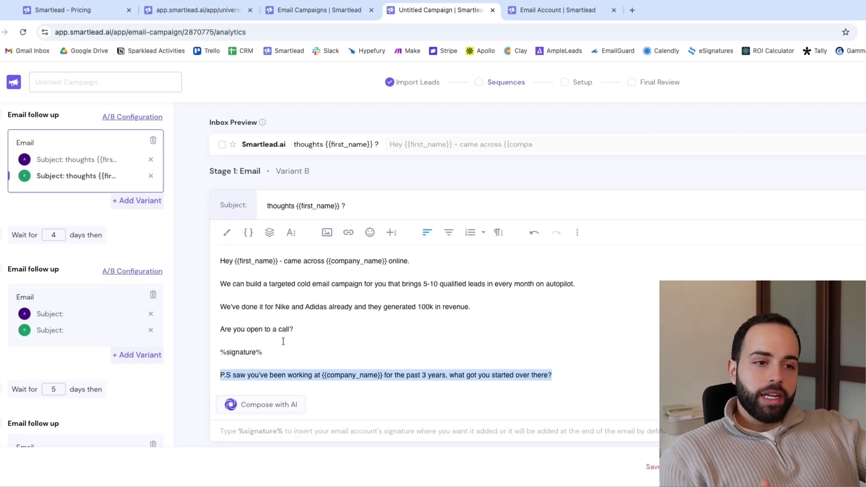
Replace variant B's "Are you open to a call?" line with "Could I send you a 2min video explaining further?"
triple_click(265, 329)
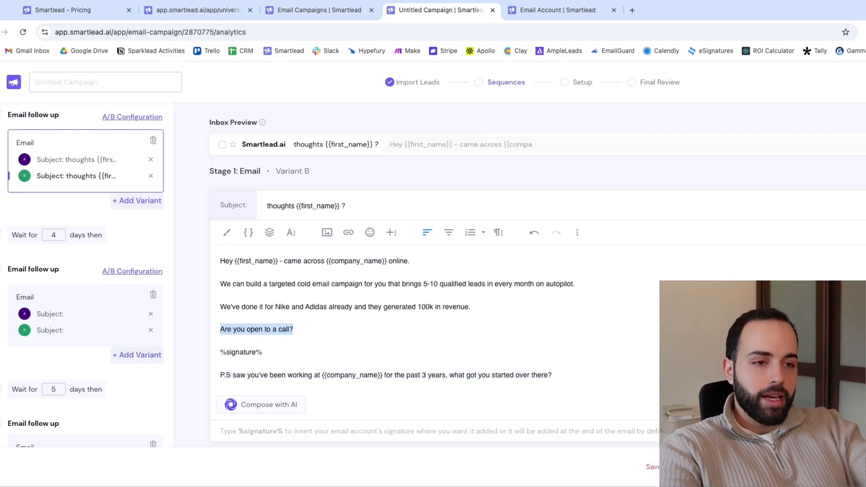
type("Could I se")
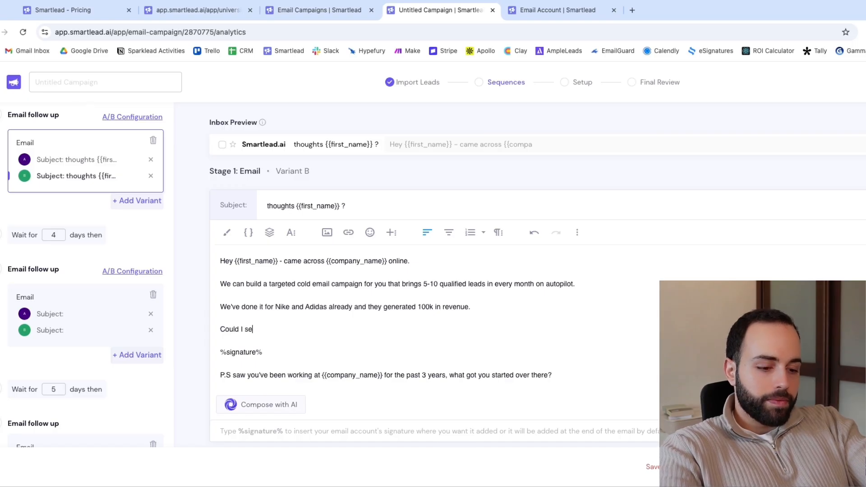
type("nd you a 2")
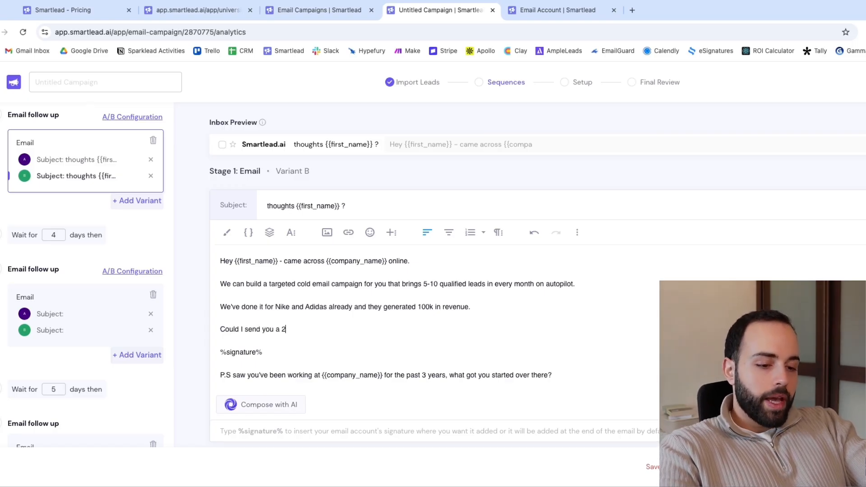
type("min video explaining further?")
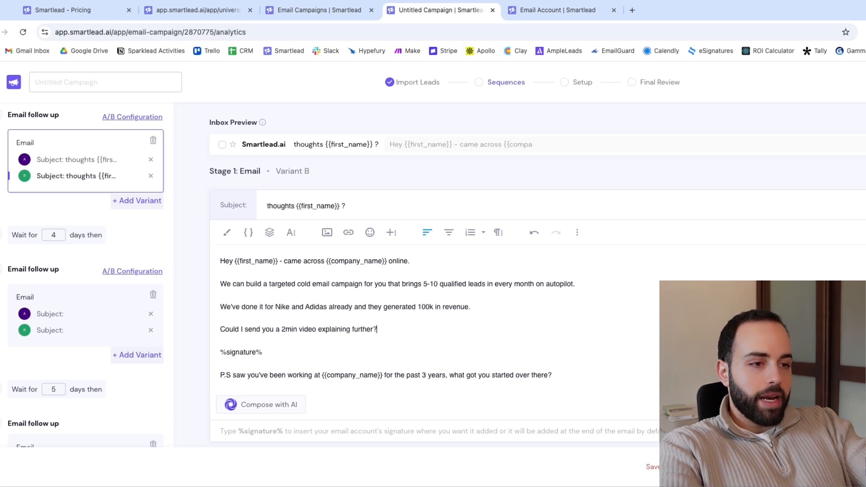
key("Return")
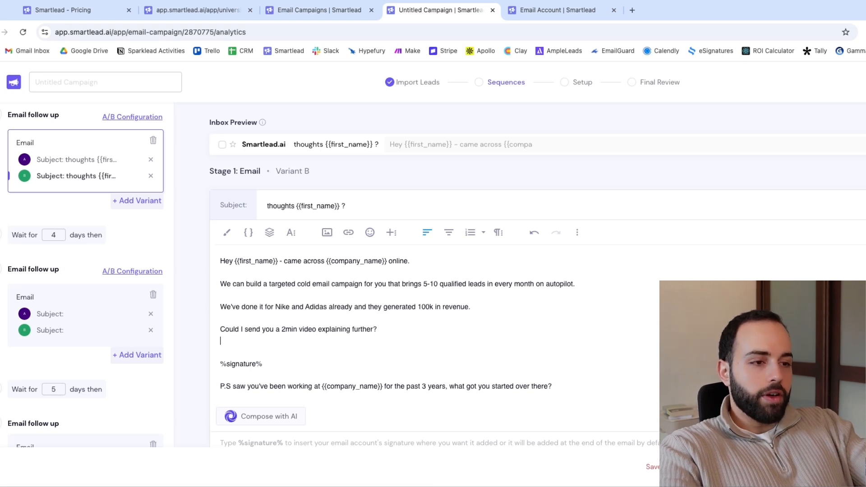
key("BackSpace")
left_click(266, 307)
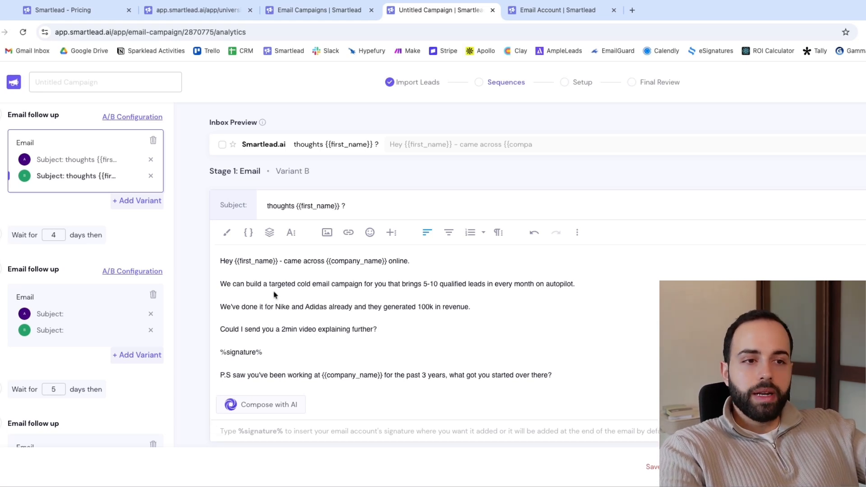
Start the stage 2 variant A body with "Hey {{first_name}} - contacted you 4 days ago about helping you generate more leads."
left_click(97, 315)
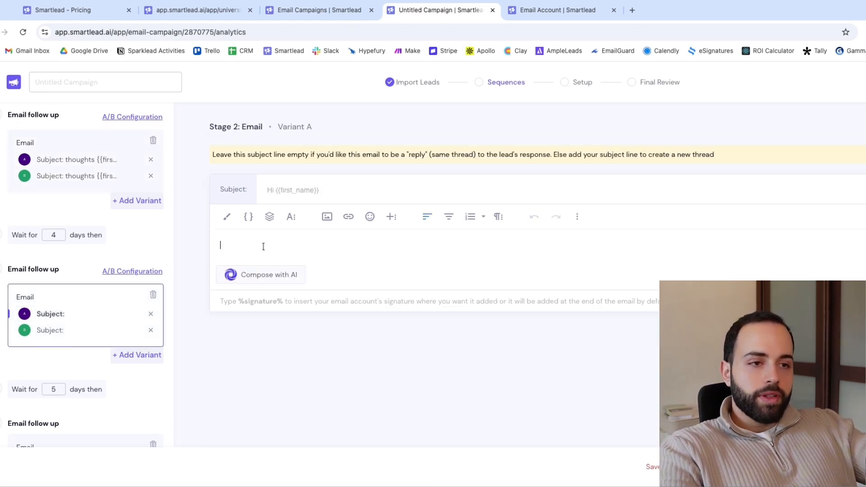
type("Hey {{")
left_click(289, 259)
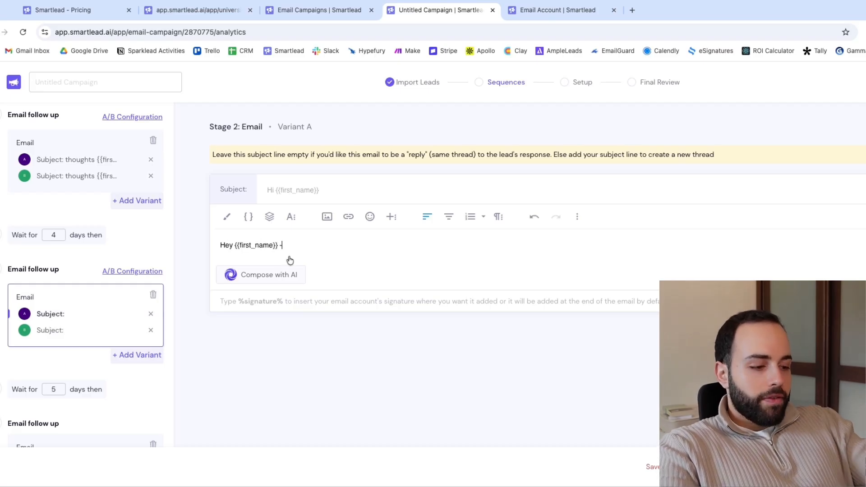
type("- contacted you 3")
key("BackSpace")
key("BackSpace")
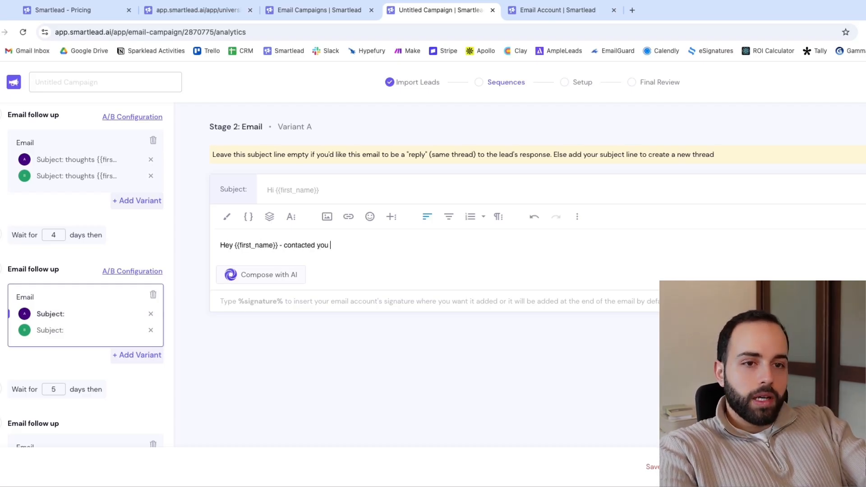
type("4 days ago about helping you generate")
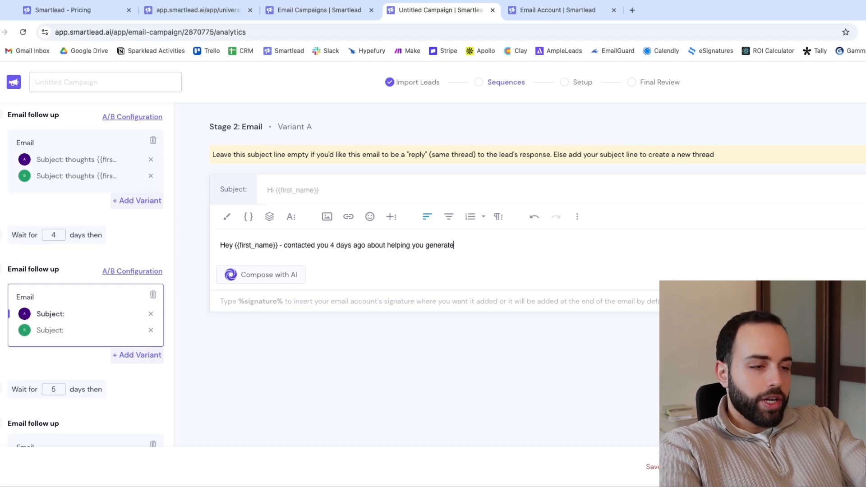
type(" more leads.")
Add the second paragraph "I'm still open to meeting for a quick coffee - let me know." to the follow-up email
key("Return")
type("I'm still op")
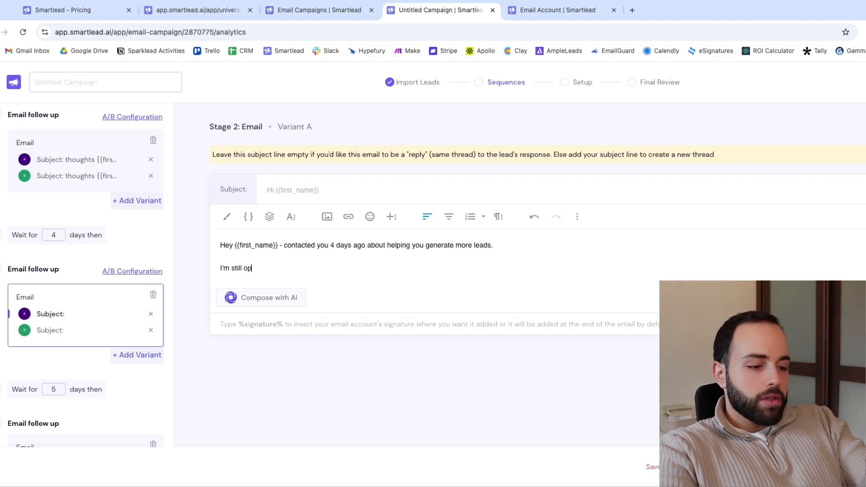
type("en to meeting")
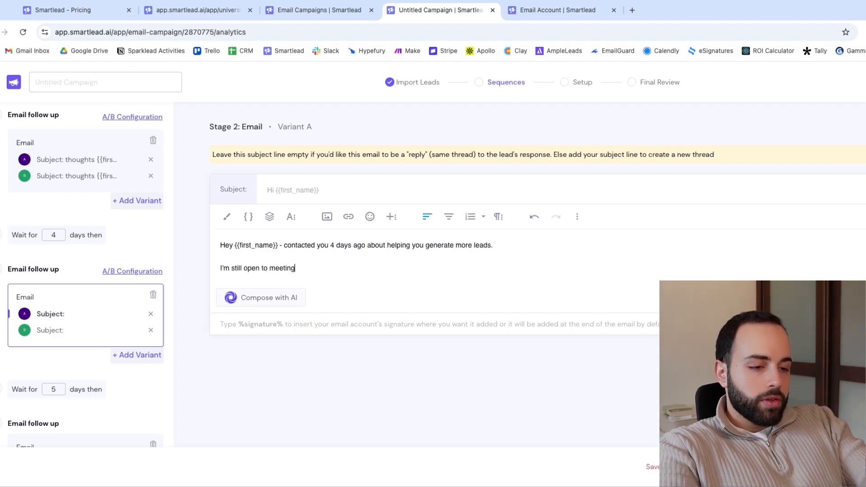
type(" for a quick coffee - let me know.")
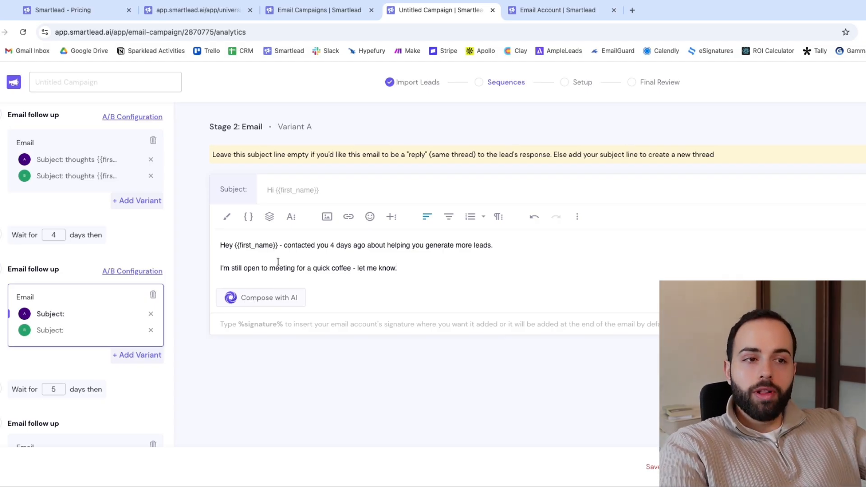
Copy the whole stage 2 variant A body into the empty variant B email
triple_click(308, 270)
left_click_drag(401, 268, 193, 239)
key("ctrl+c")
left_click(114, 329)
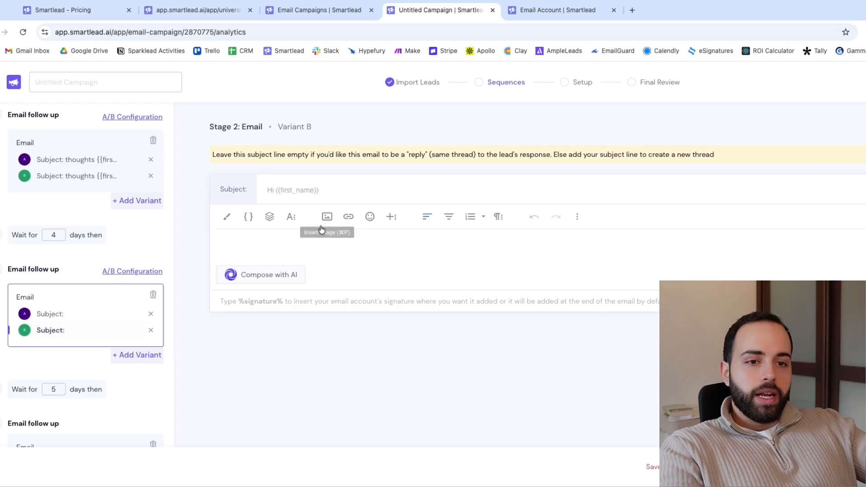
left_click(327, 217)
left_click(289, 246)
key("ctrl+v")
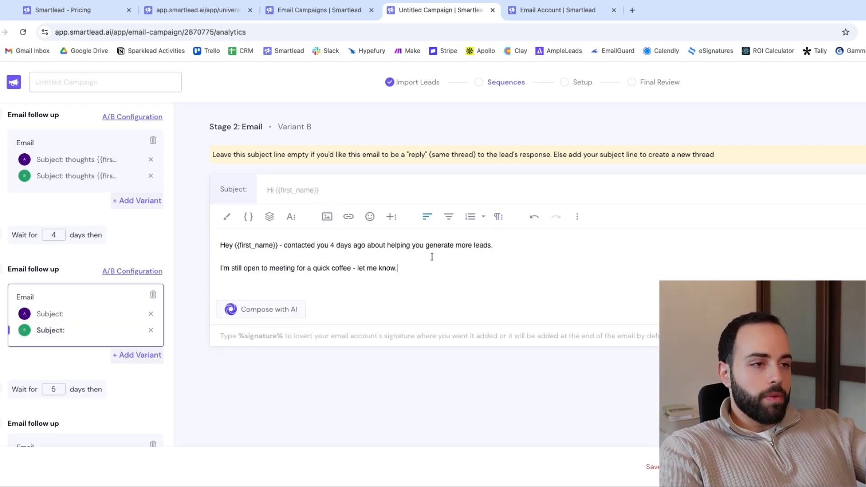
Replace the coffee line with "We recently helped Under Armour generate 15 leads in 33 days using cold email." and add "Could i send you some more info?"
key("alt+shift+Left")
key("alt+shift+Left")
key("alt+shift+Left")
key("alt+shift+Left")
key("alt+shift+Left")
key("alt+shift+Left")
key("alt+shift+Left")
key("alt+shift+Left")
key("alt+shift+Left")
key("alt+shift+Left")
key("alt+shift+Left")
key("alt+shift+Left")
key("alt+shift+Left")
type("We recently helped Under Armour ")
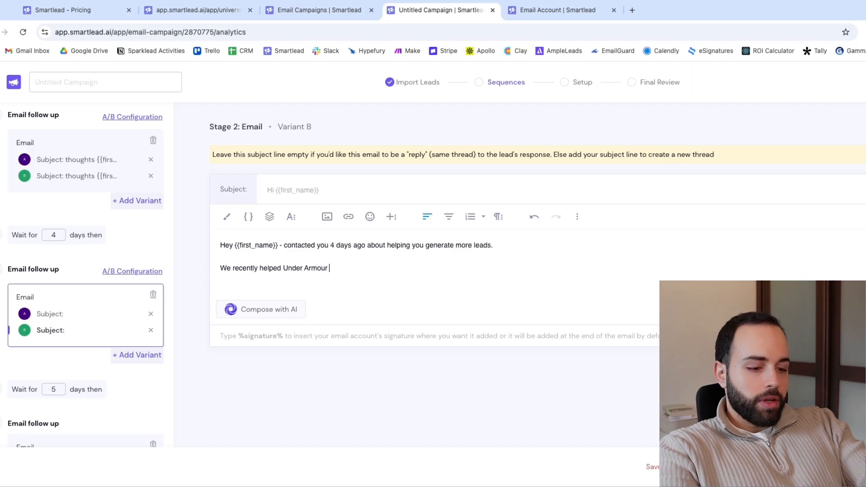
type("sgenerate")
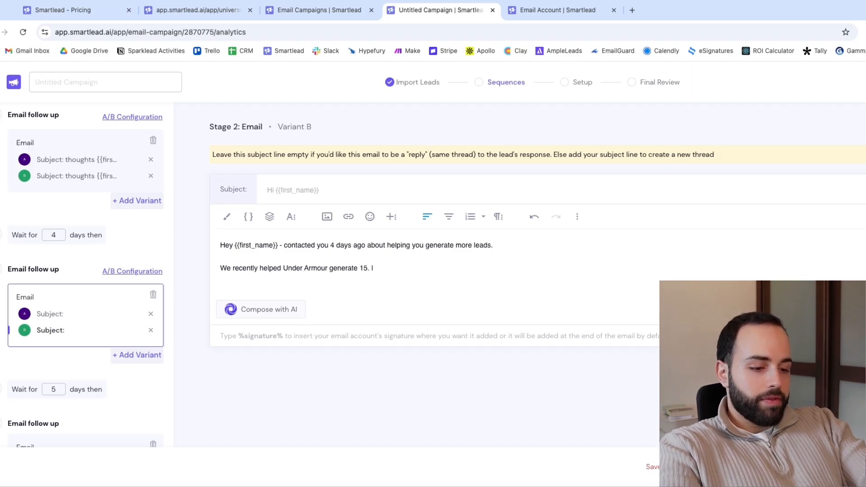
type(" 15.")
key("BackSpace")
type("leads in 33")
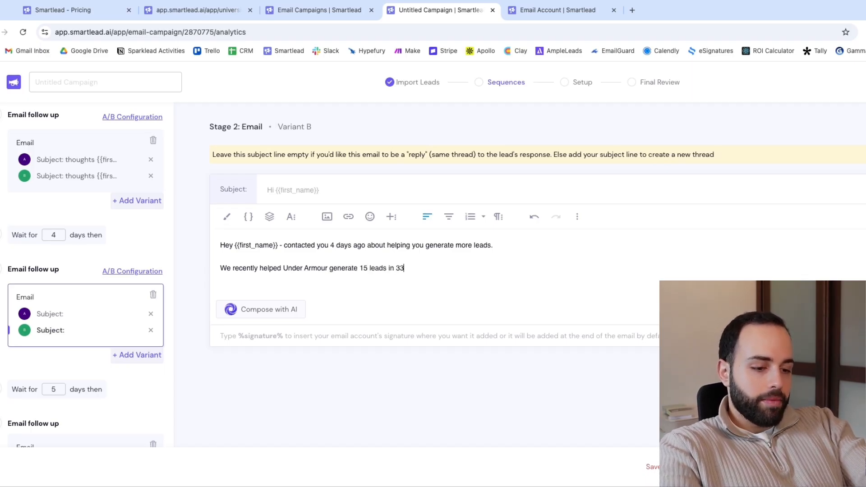
type(" days using cold email.")
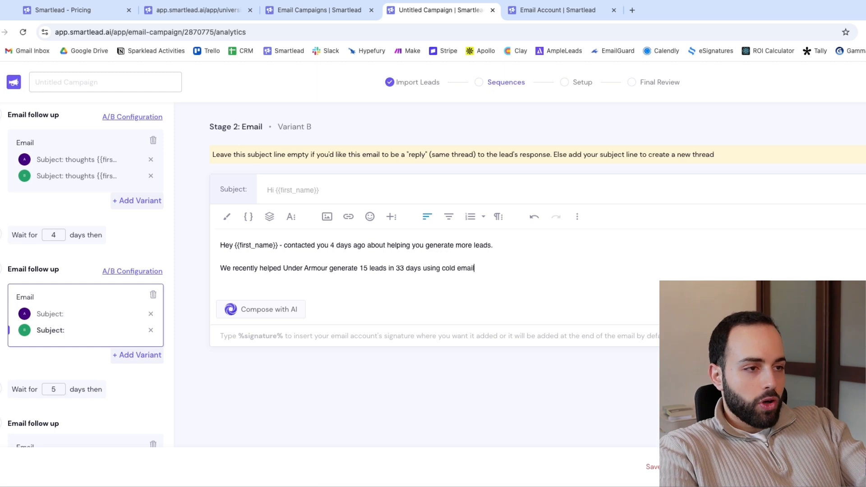
key("Return")
type("Could i send you some mor eif")
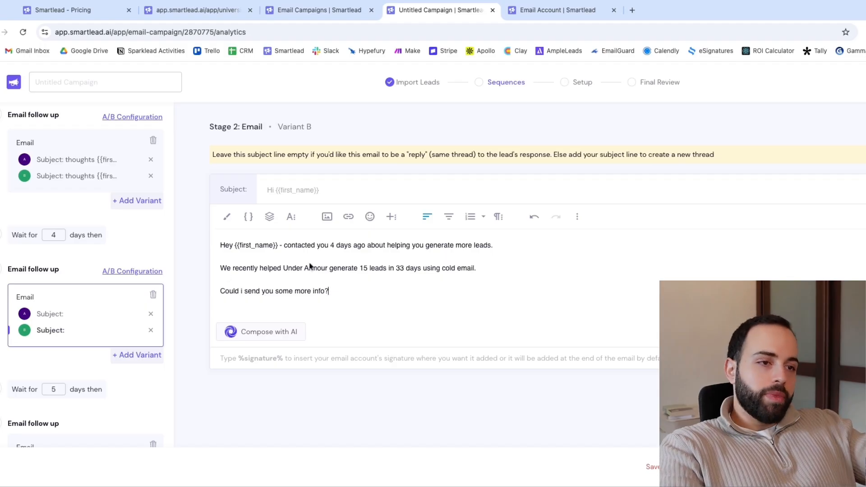
Copy the stage 2 variant B body into the stage 3 follow-up email
left_click_drag(337, 294, 207, 242)
key("ctrl+c")
left_click(262, 245)
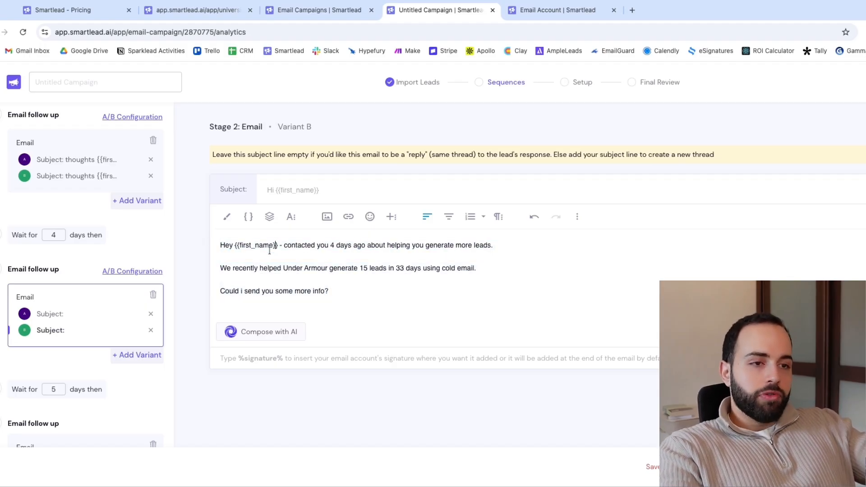
scroll(58, 344, "down", 2)
left_click(72, 363)
left_click(241, 250)
key("ctrl+v")
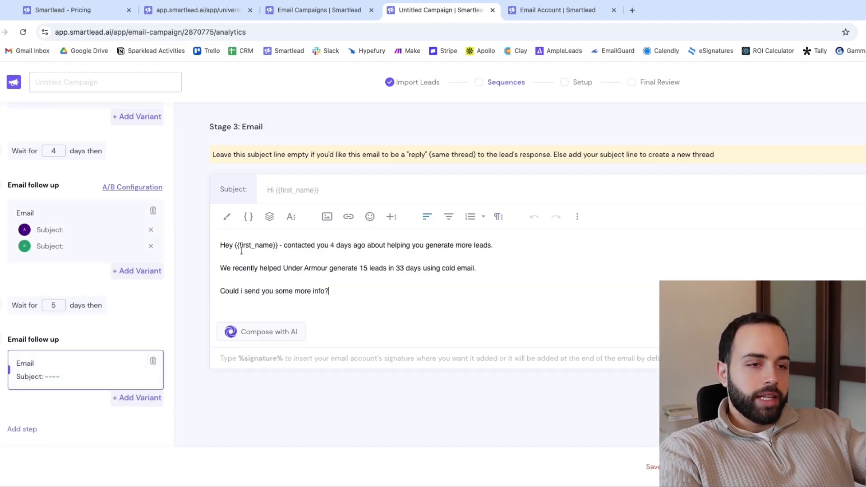
Replace everything after the stage 3 greeting with "assuming you're busy." and start a new paragraph
left_click_drag(375, 297, 320, 269)
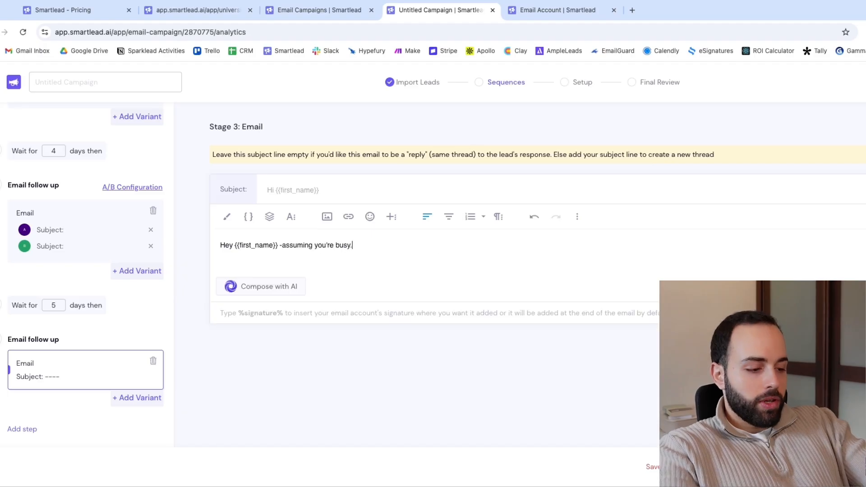
key("Return")
key("Return")
Add the paragraph "Is there someone else at {{company_name}} that i should speak with about generating you more leads." to the stage 3 email
type("Is there someone else at comp")
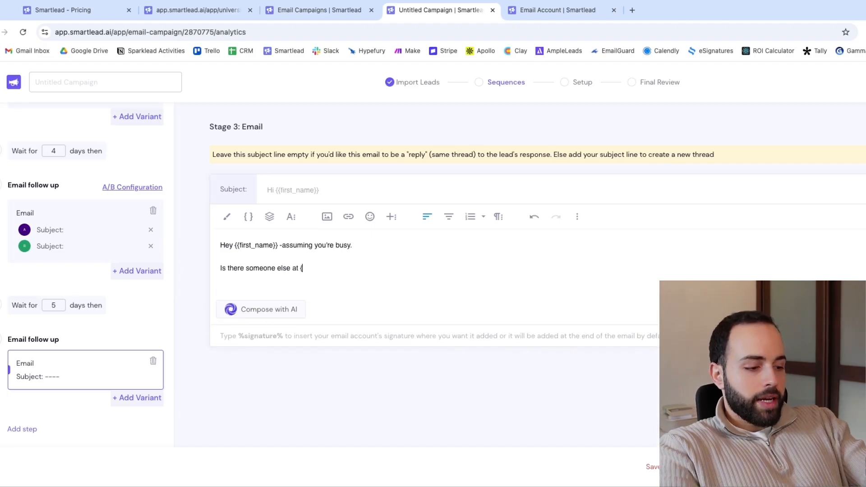
type("{")
left_click(339, 290)
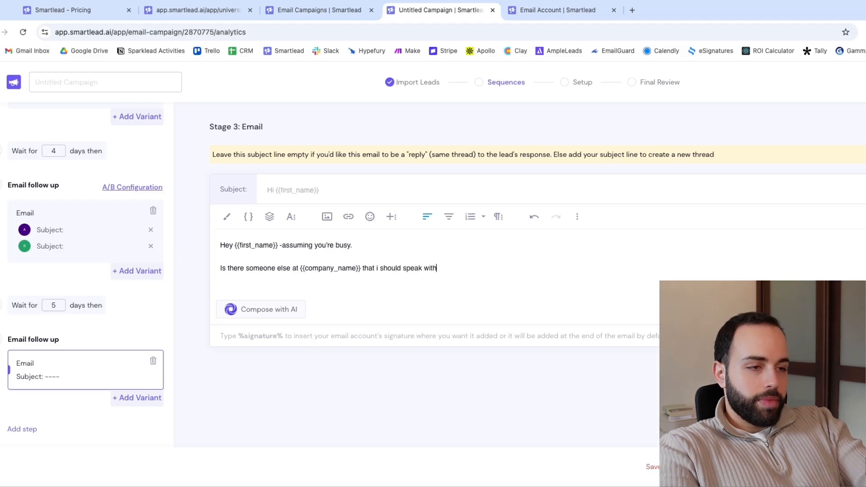
type("generating you more leads.")
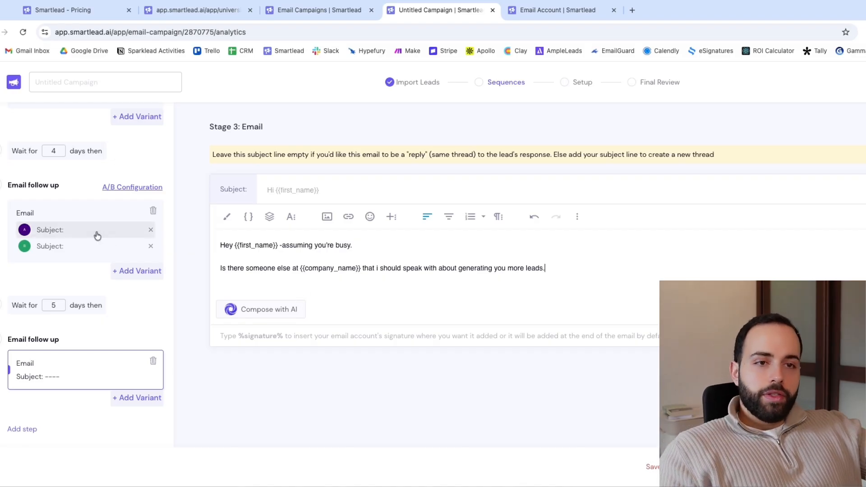
Review both stage 1 variants, the stage 2 variant A follow-up and the stage 3 email text
scroll(92, 233, "up", 2)
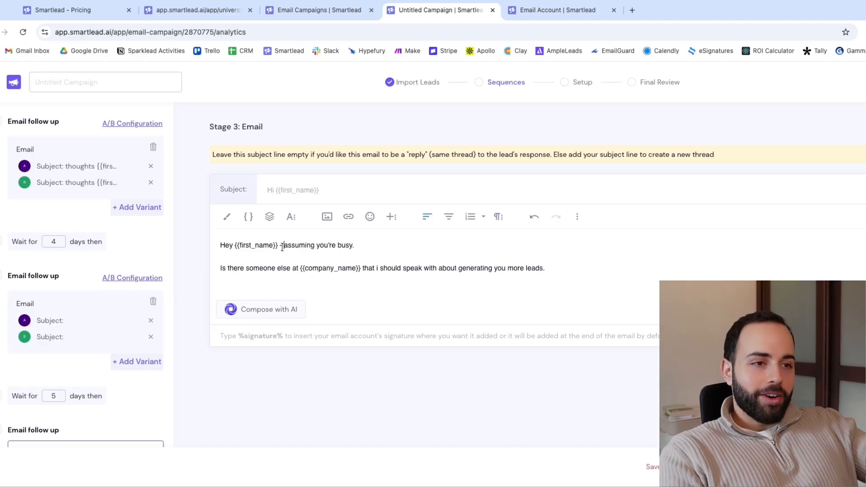
left_click(109, 174)
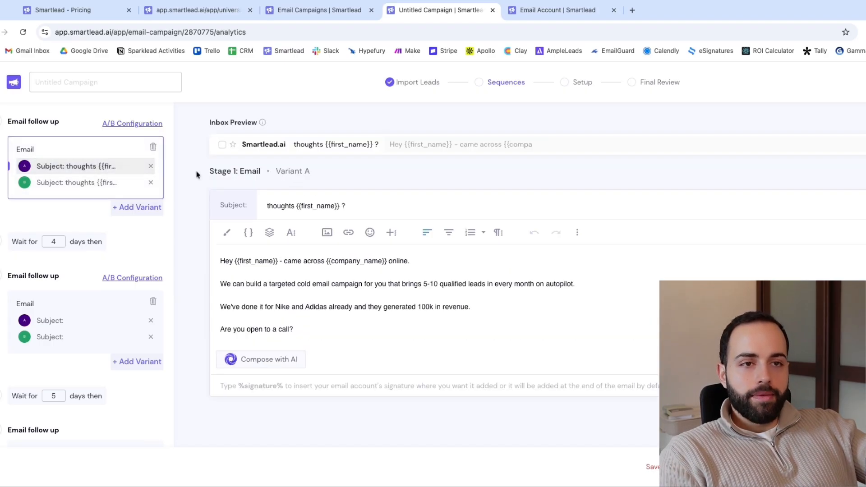
double_click(300, 277)
left_click(120, 185)
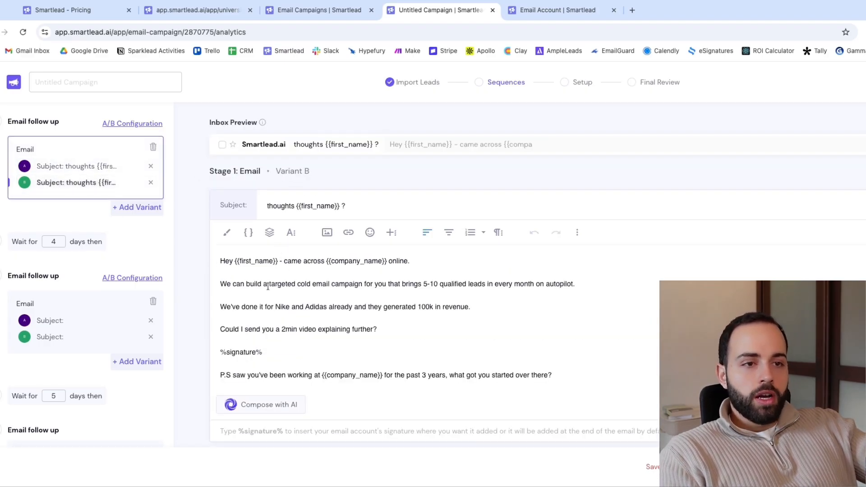
left_click(115, 322)
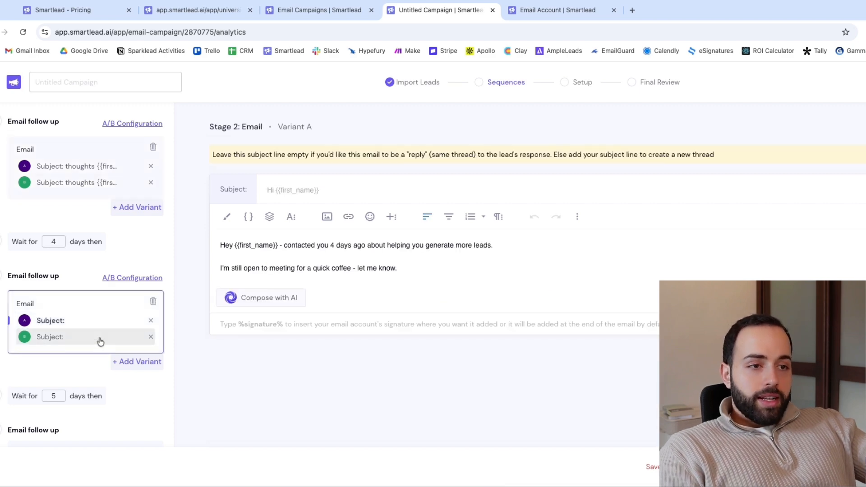
scroll(85, 381, "down", 2)
left_click(85, 381)
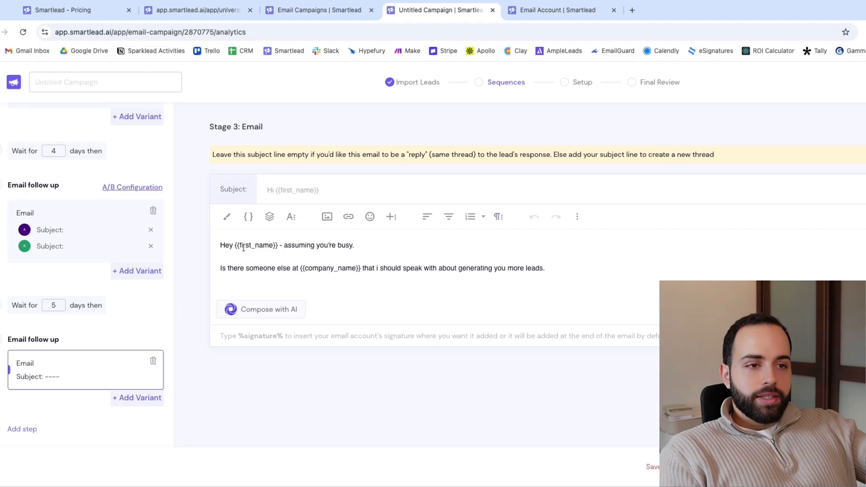
left_click_drag(219, 245, 544, 269)
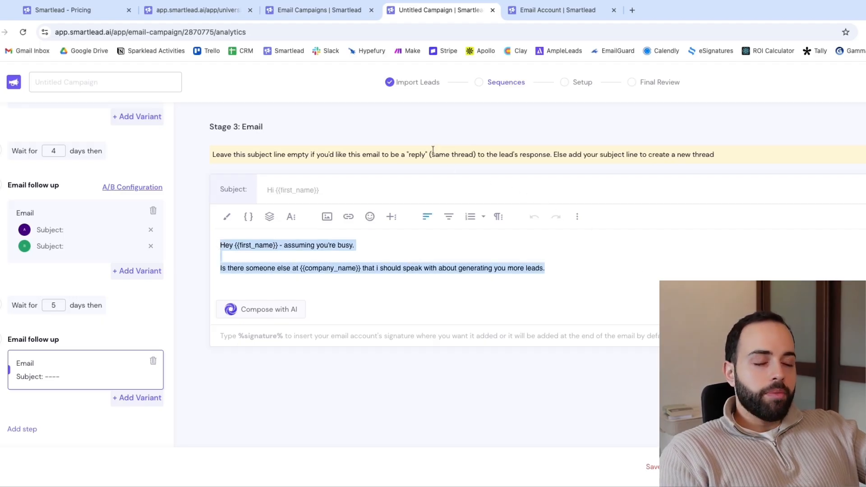
left_click(423, 137)
scroll(145, 198, "up", 2)
Try inserting a variable over the selected stage 1 variant A body, and undo the replacement
left_click(113, 166)
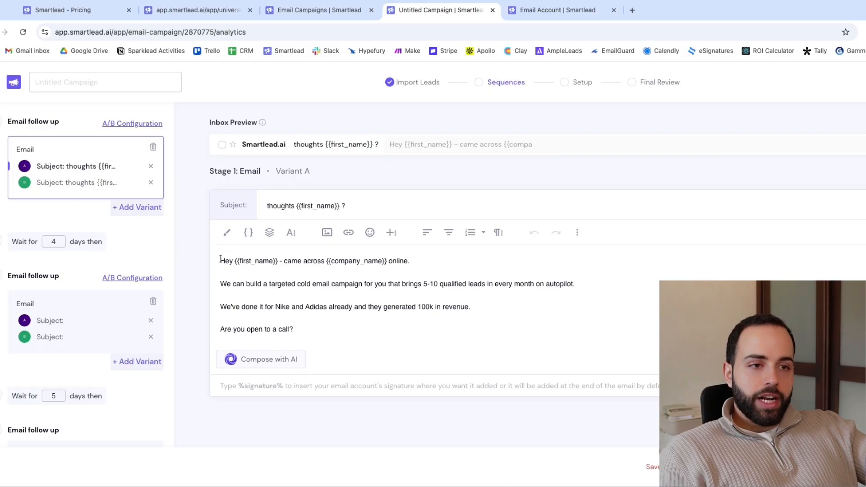
key("ctrl+a")
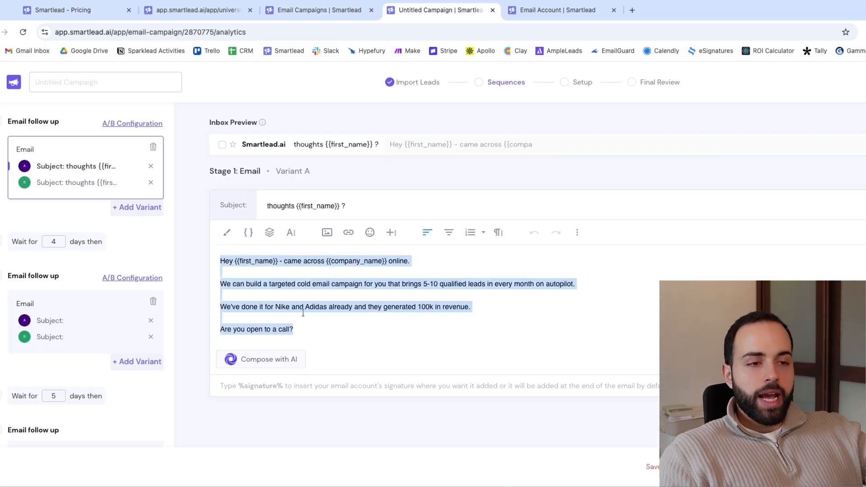
left_click(227, 238)
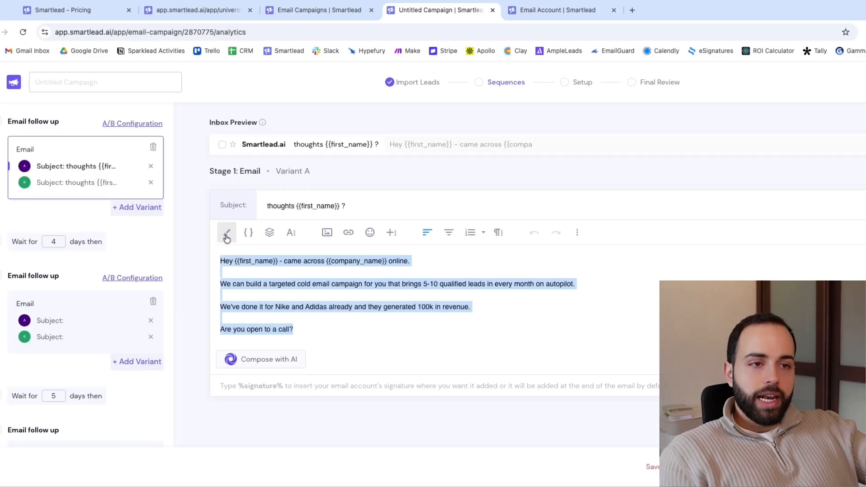
left_click(229, 265)
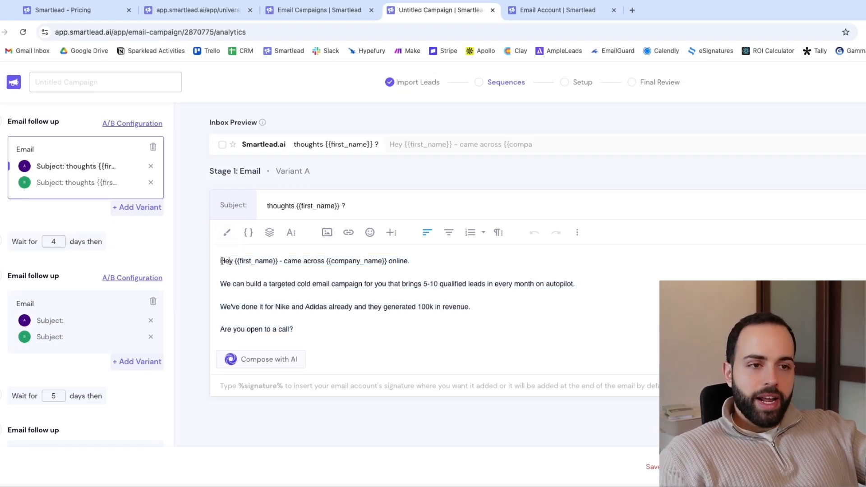
left_click_drag(221, 260, 318, 338)
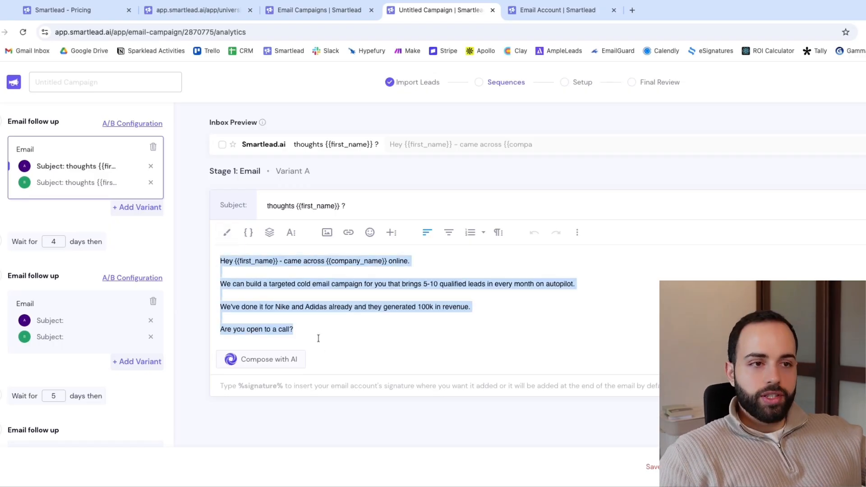
left_click(248, 232)
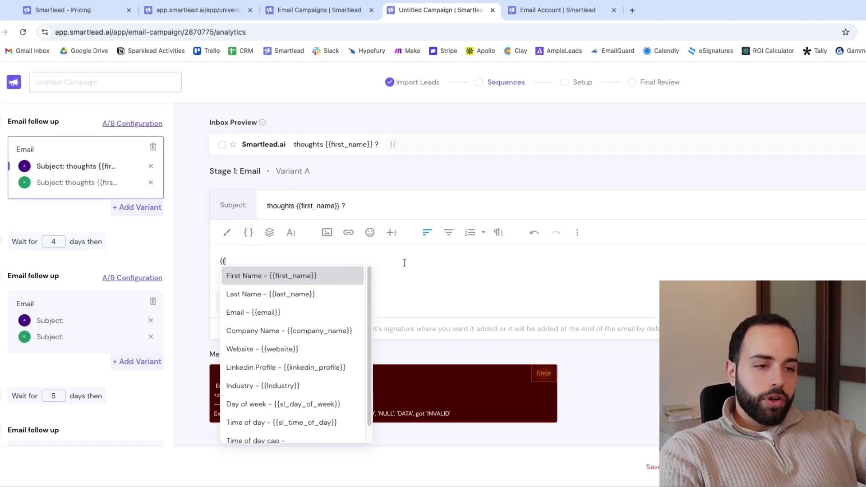
key("ctrl+z")
key("ctrl+z")
Look through the email templates list and close it without applying a template to stage 1 variant A
left_click(269, 233)
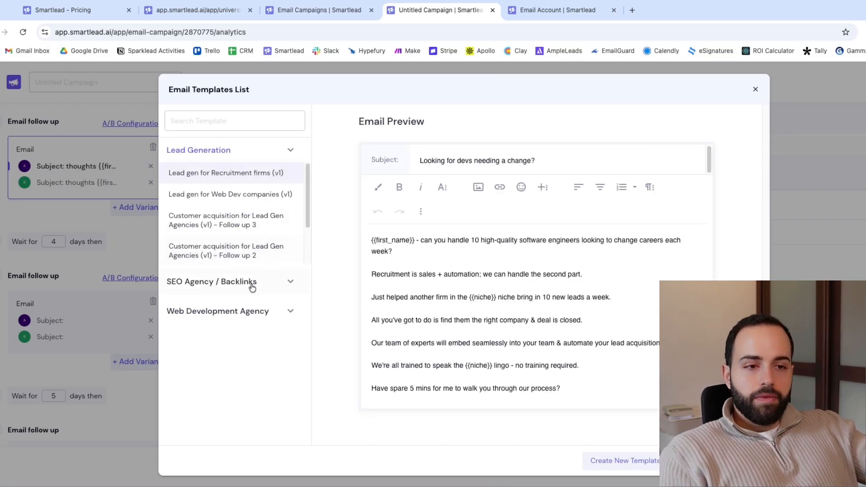
left_click(755, 89)
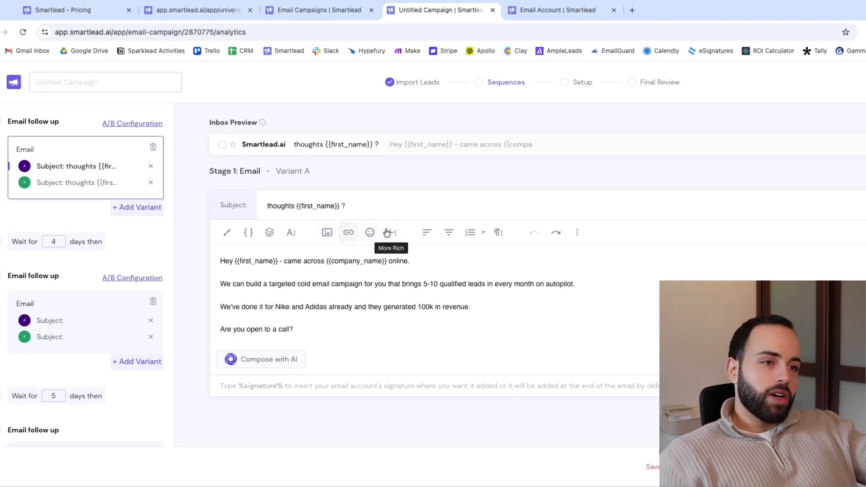
key("super+a")
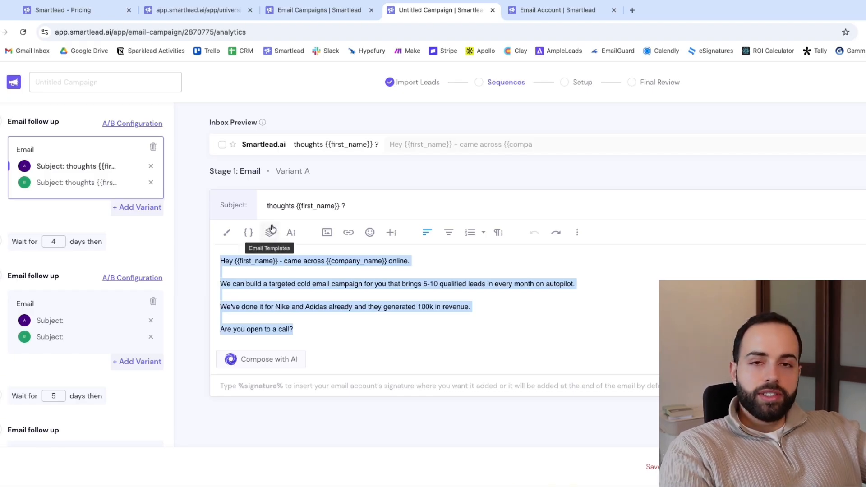
left_click(566, 189)
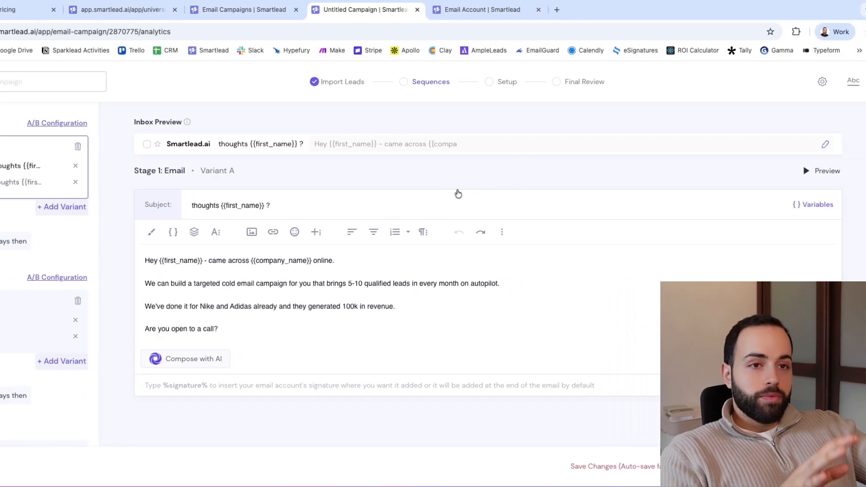
Preview the stage 1 variant A email with the first imported lead's details, and close the preview
left_click(812, 171)
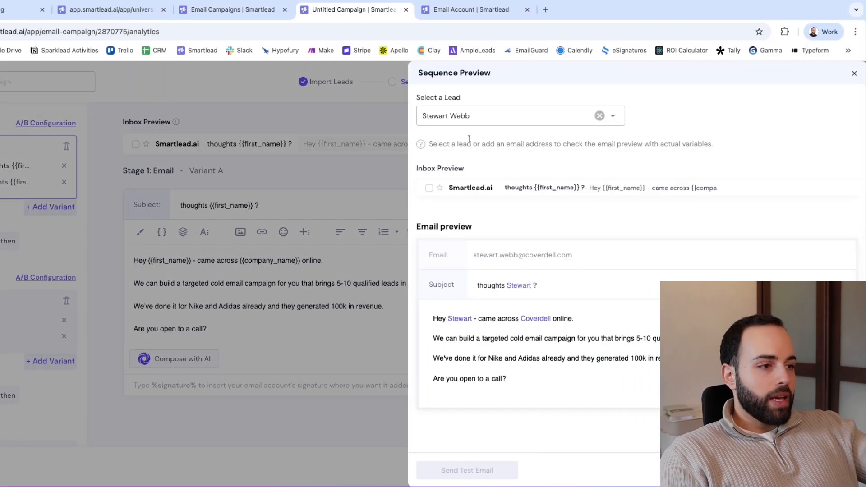
left_click(466, 117)
left_click(486, 140)
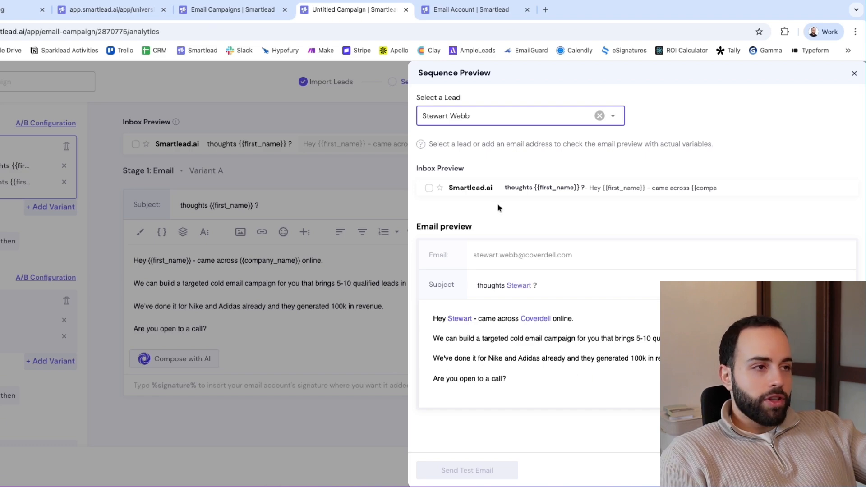
left_click(853, 73)
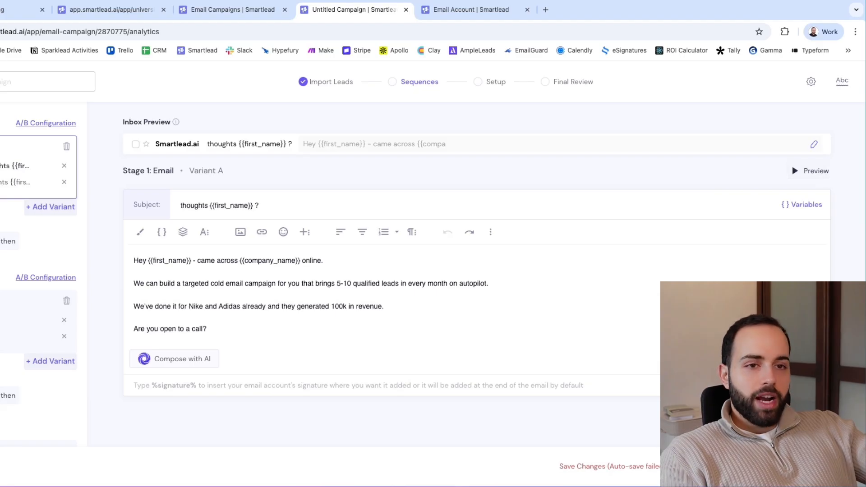
Preview the stage 2 variant A follow-up and switch the preview to a different imported lead
left_click(33, 319)
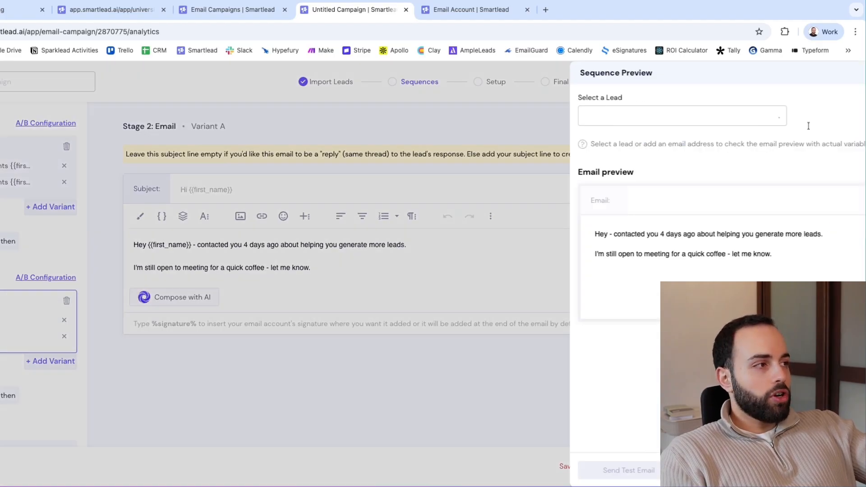
left_click(809, 126)
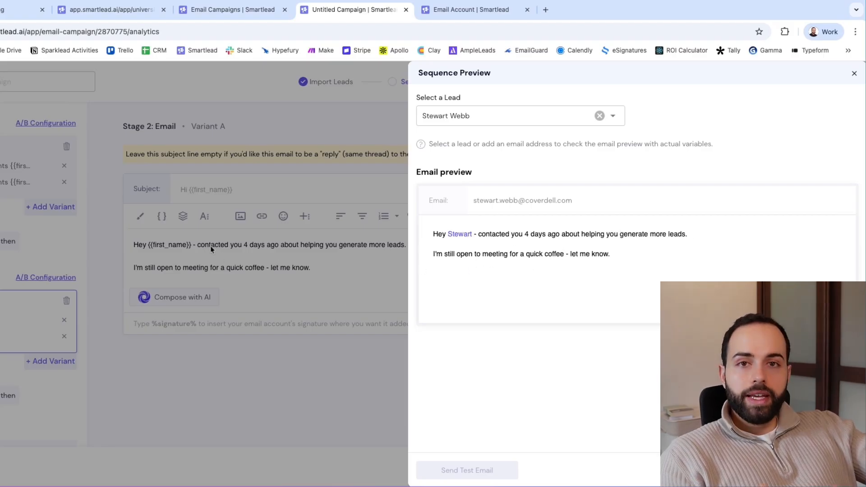
left_click(559, 116)
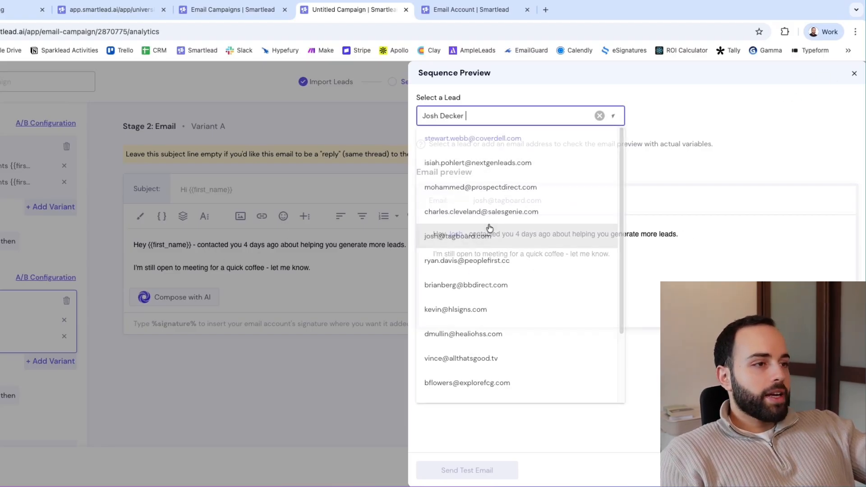
Dismiss the lead list in the stage 2 variant A preview and close the sequence preview
left_click(518, 207)
left_click(853, 73)
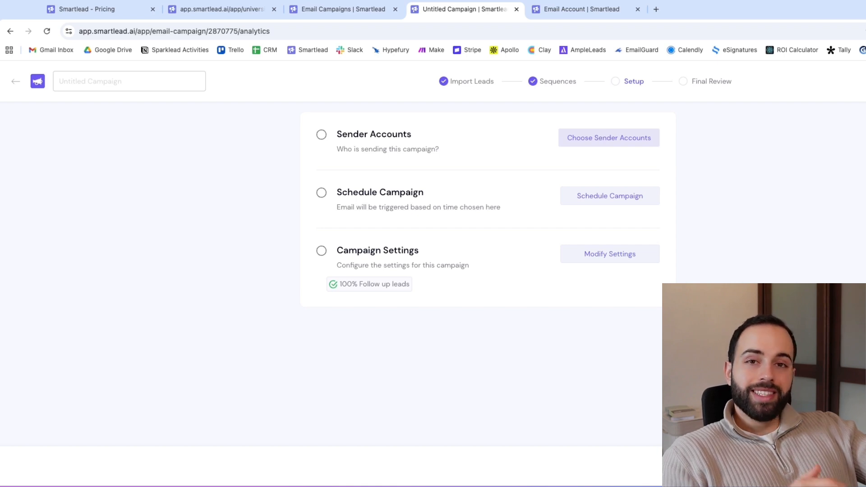
Assign all of the listed email accounts as the campaign's sender accounts and save the selection
left_click(609, 138)
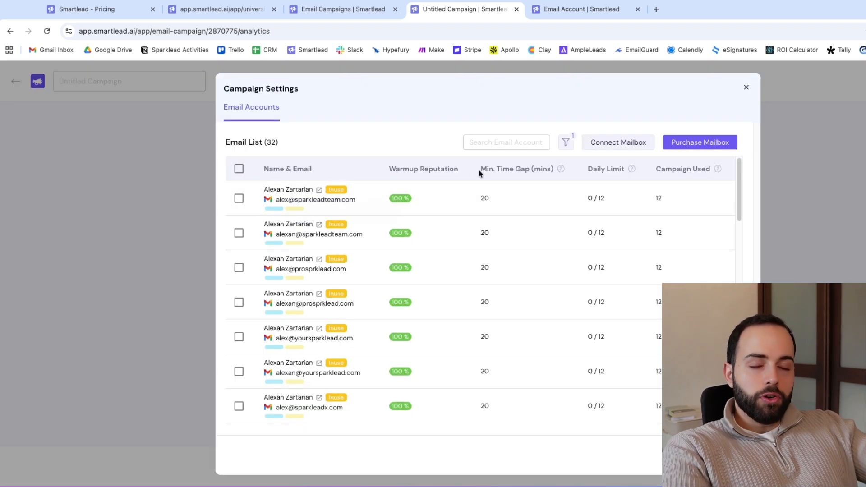
left_click(239, 170)
left_click(267, 217)
left_click(331, 304)
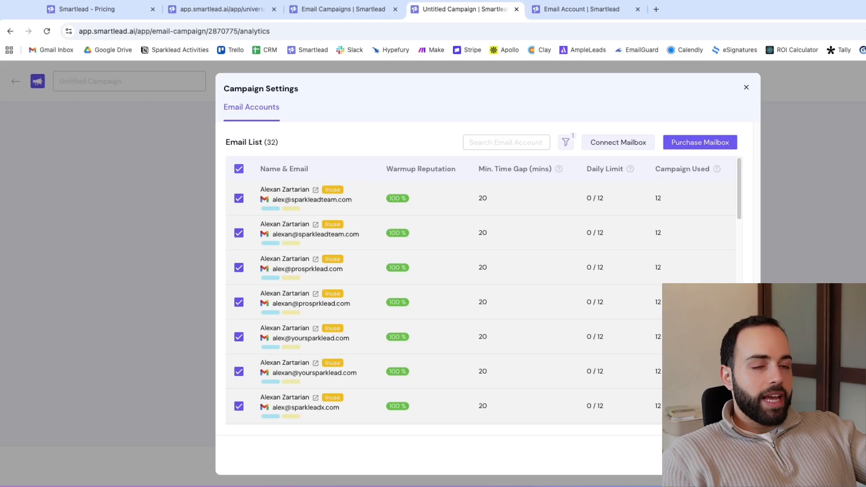
left_click(719, 455)
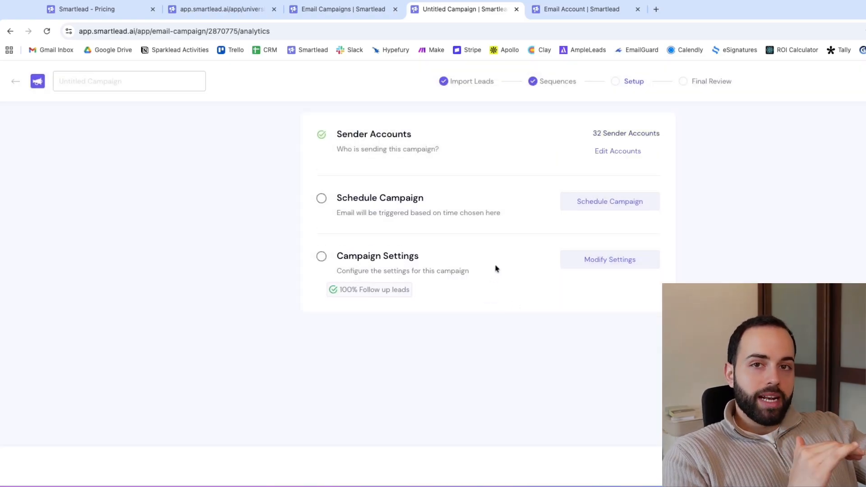
Open the campaign's schedule settings and set the timezone to America/New York (UTC-04:00)
left_click(600, 208)
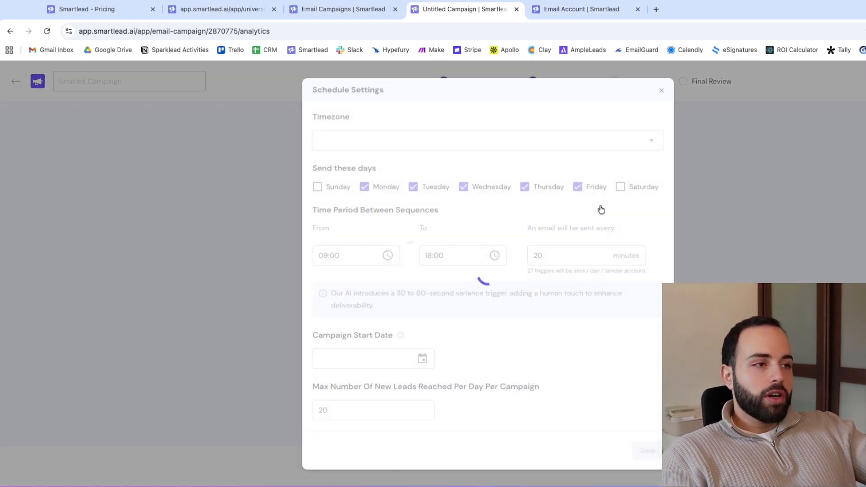
left_click(439, 140)
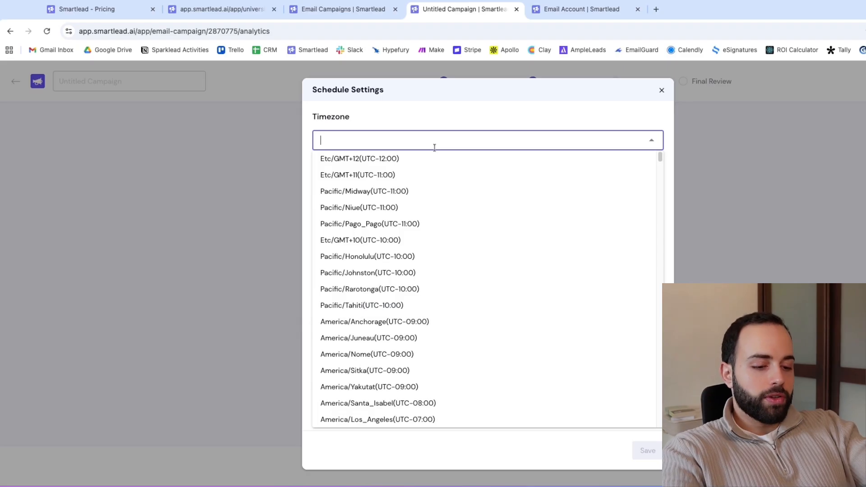
type("new")
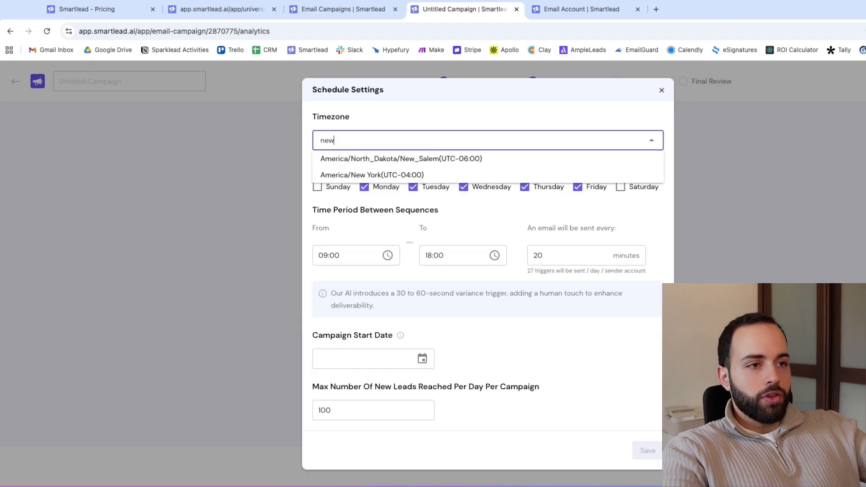
left_click(390, 175)
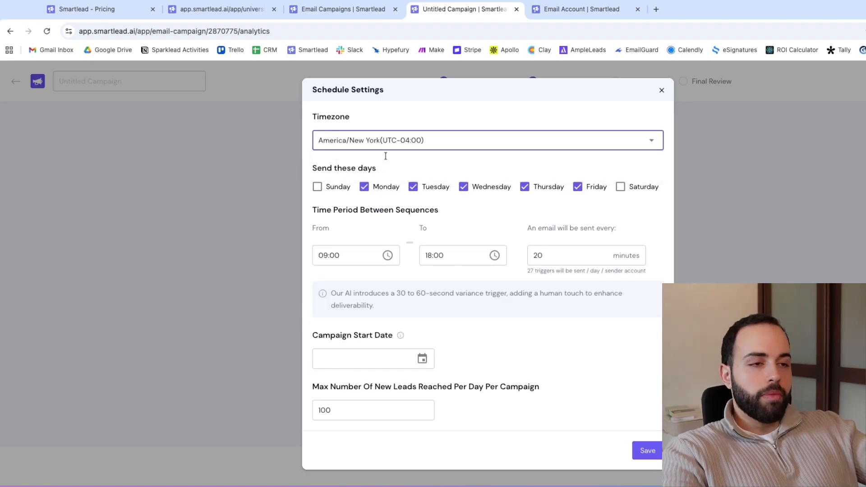
Set the sending period to run from 09:03 to 18:05
left_click(363, 254)
left_click(386, 255)
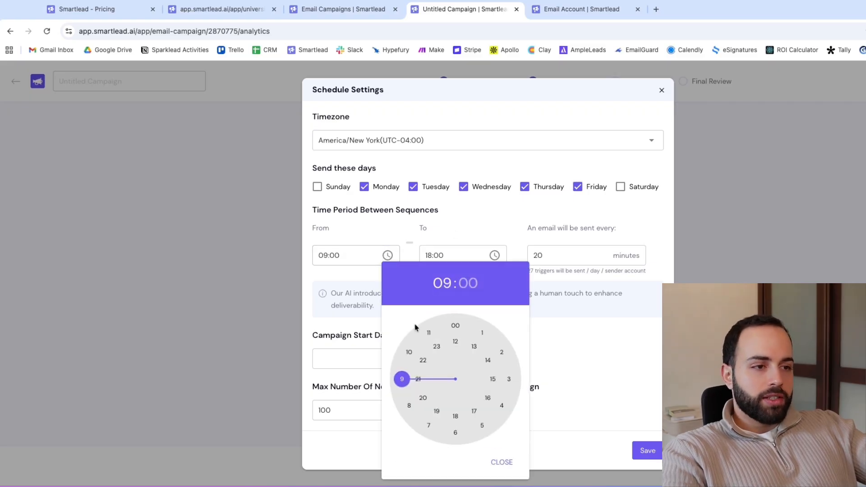
left_click(357, 259)
key("BackSpace")
type("3")
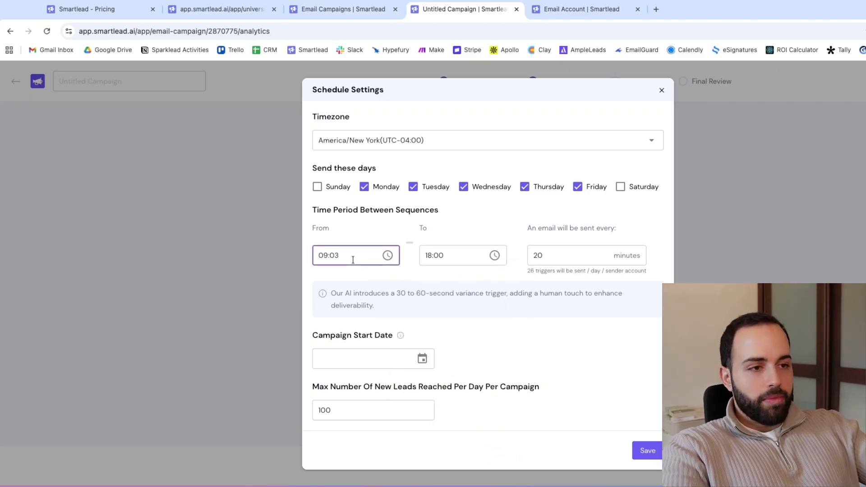
left_click(452, 255)
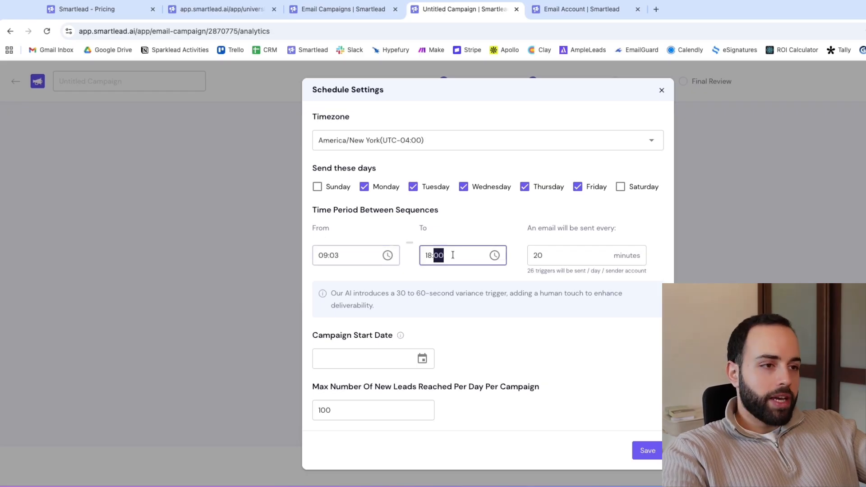
key("BackSpace")
key("BackSpace")
key("BackSpace")
type(":05")
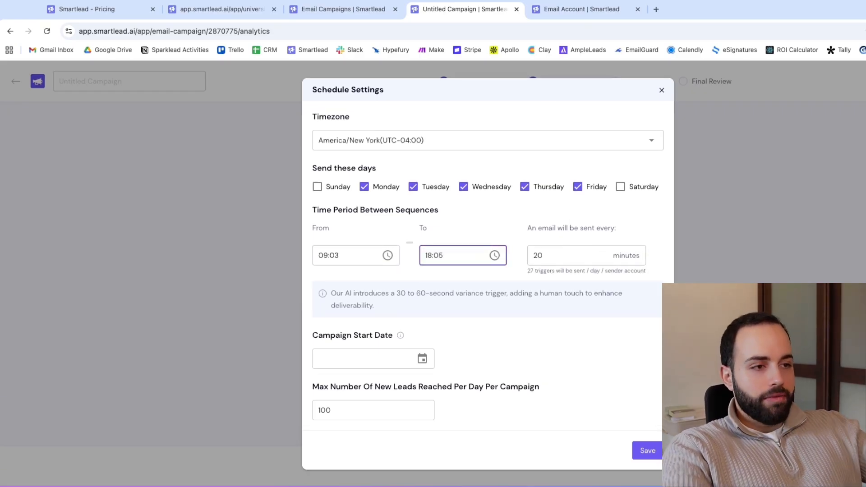
left_click(473, 232)
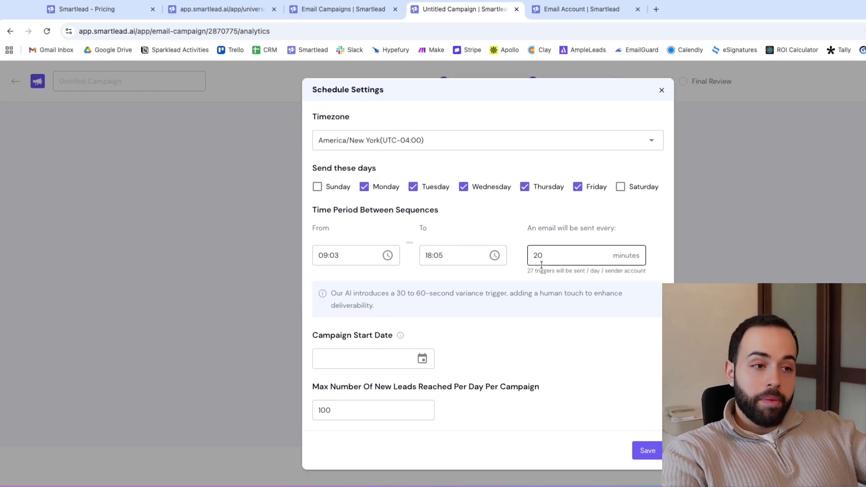
Check the start date calendar without picking a date, review the daily new-lead limit, and save the schedule settings
left_click(422, 360)
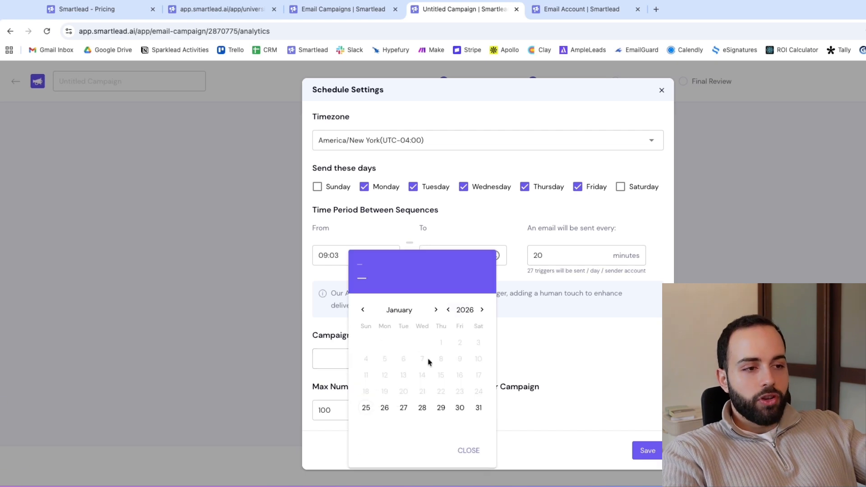
left_click(630, 361)
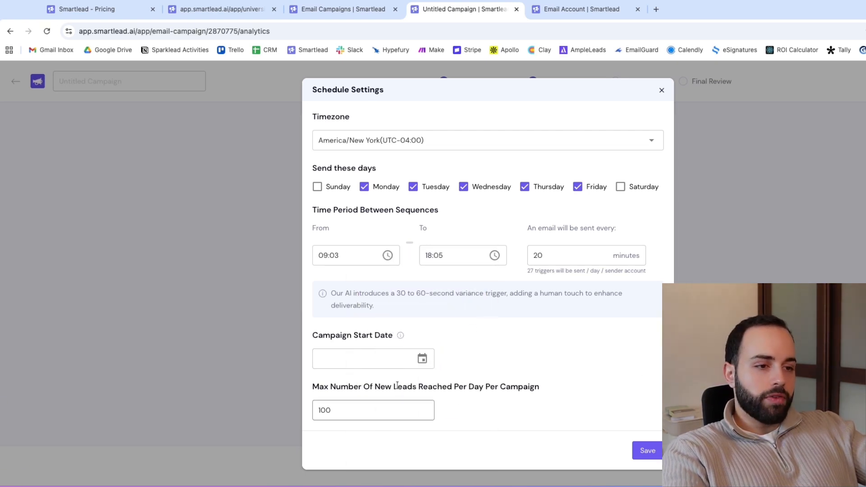
triple_click(358, 386)
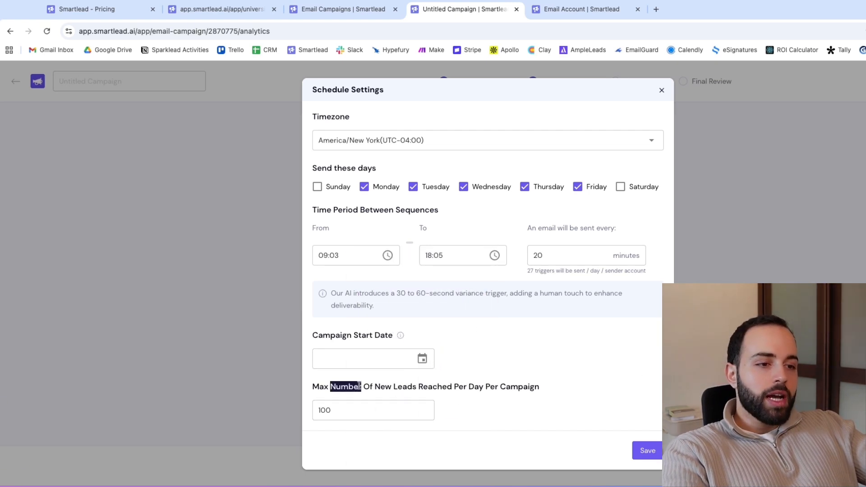
left_click(496, 363)
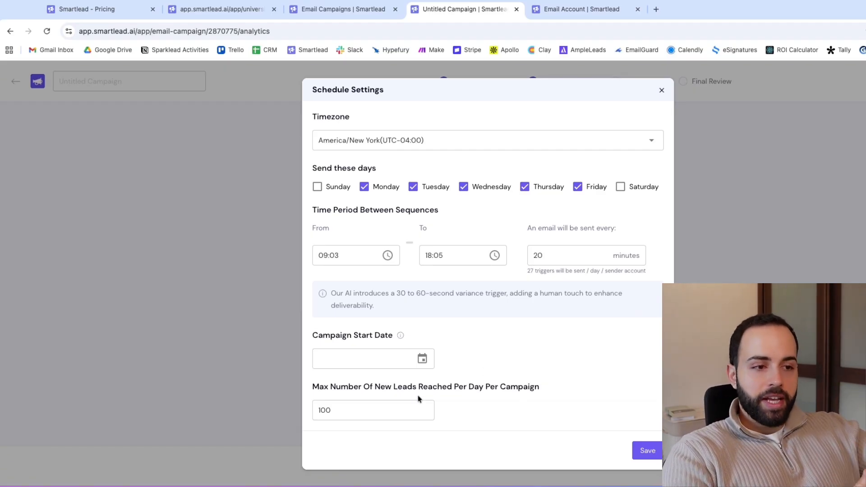
triple_click(405, 386)
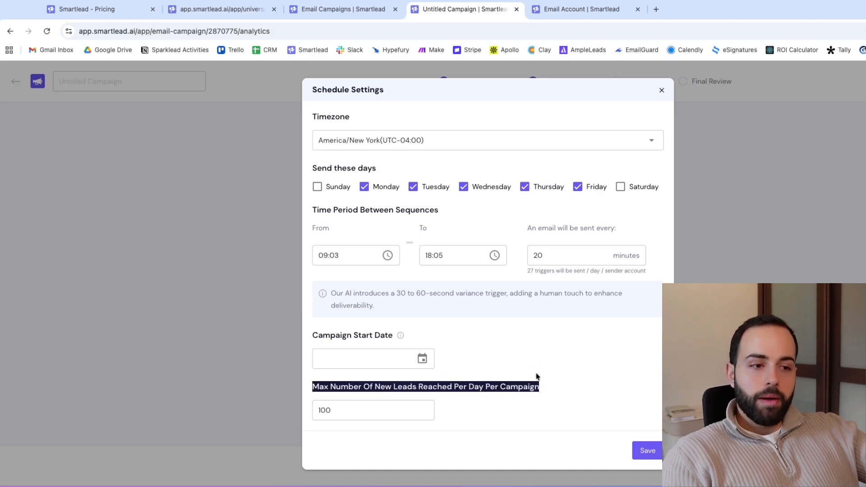
left_click(647, 451)
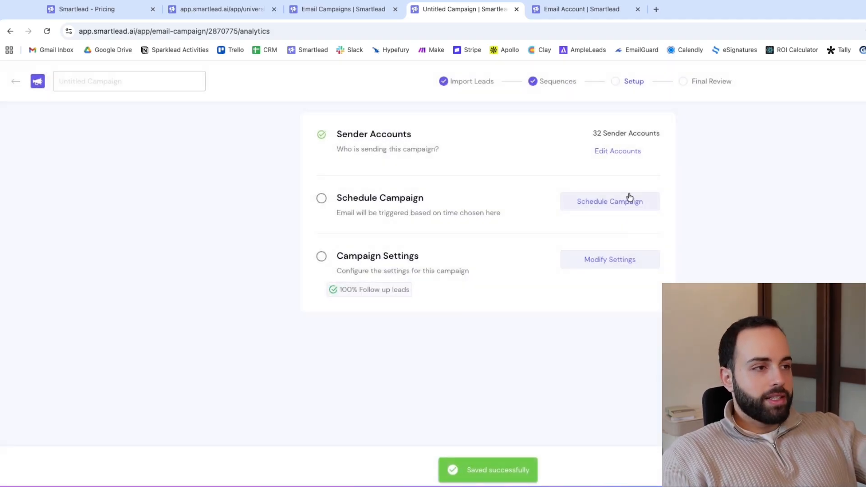
Open the campaign's general settings and name the campaign "Marketing / UK / 20+E / 2K leads / 25th Jan 2026"
left_click(616, 259)
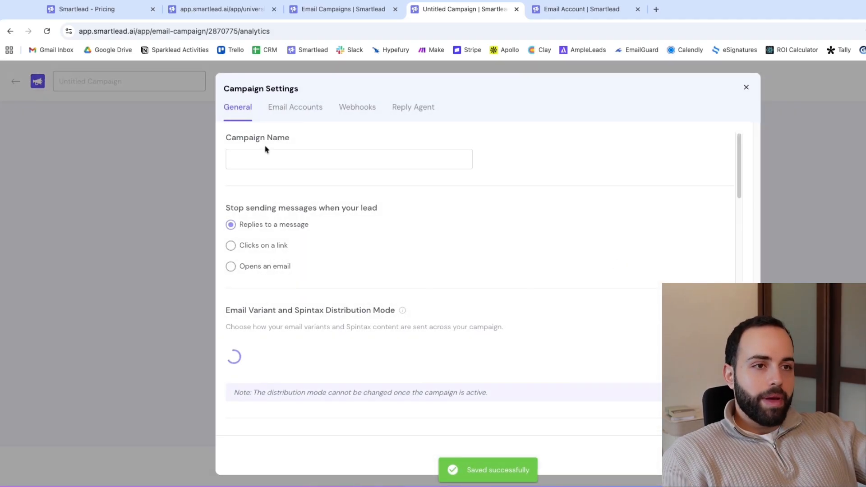
left_click(321, 158)
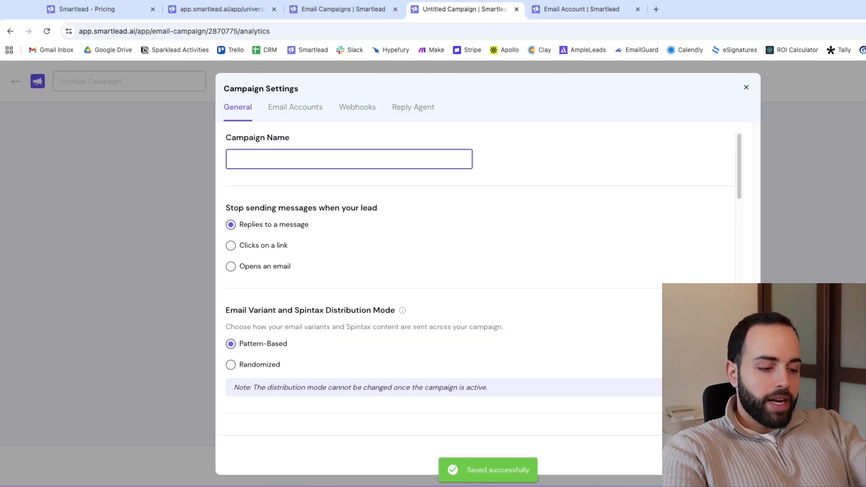
type("Marketing ")
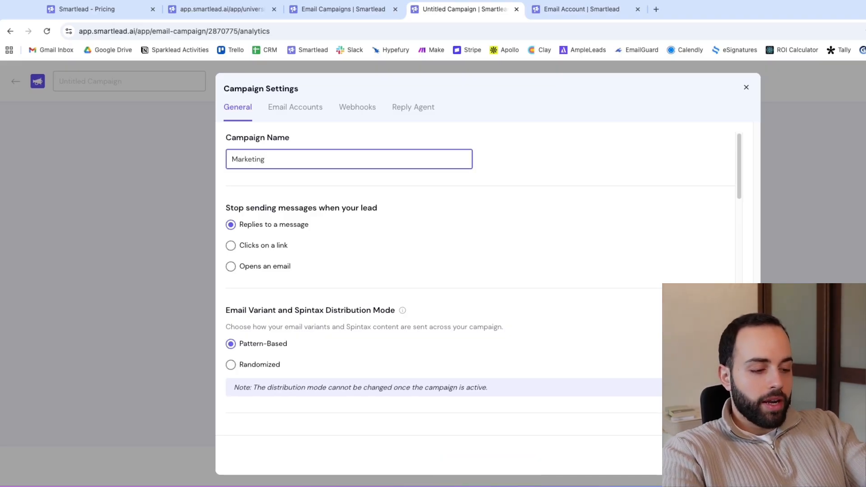
type("/ UK")
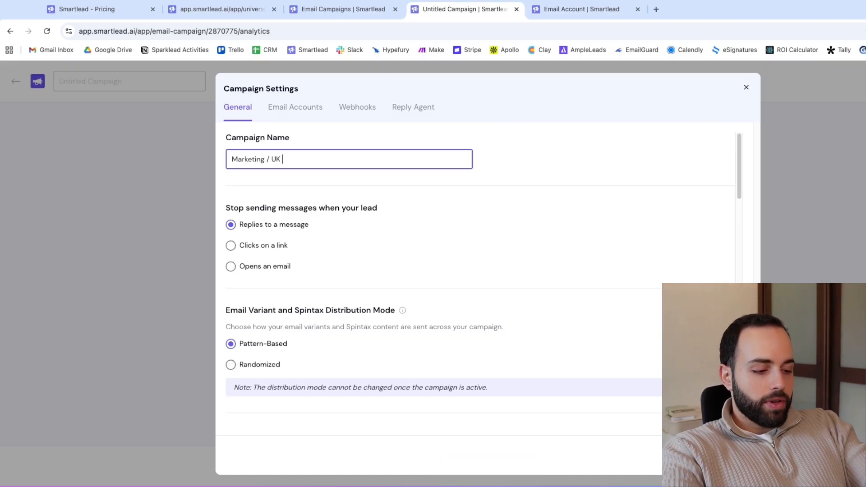
type(" / 20+E")
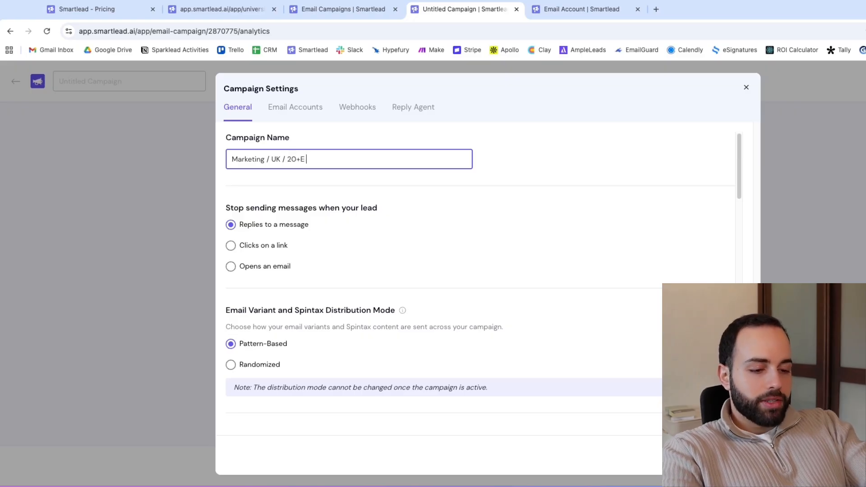
type(" / ")
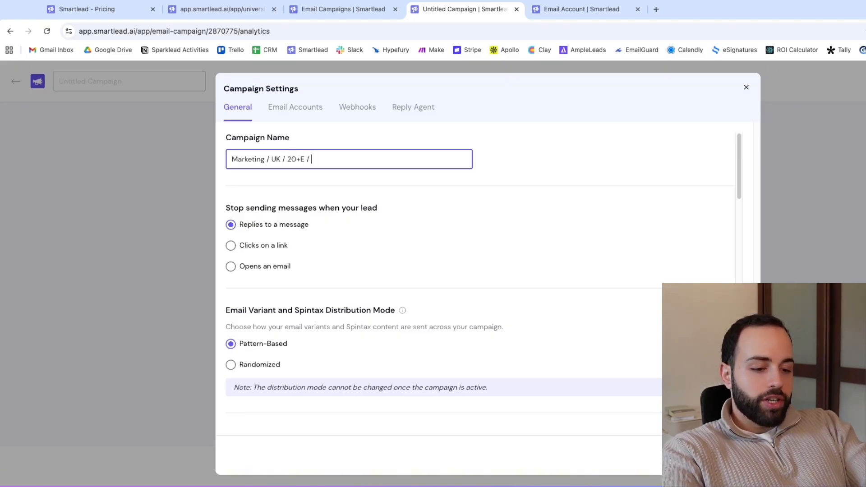
type("2K leads / 2")
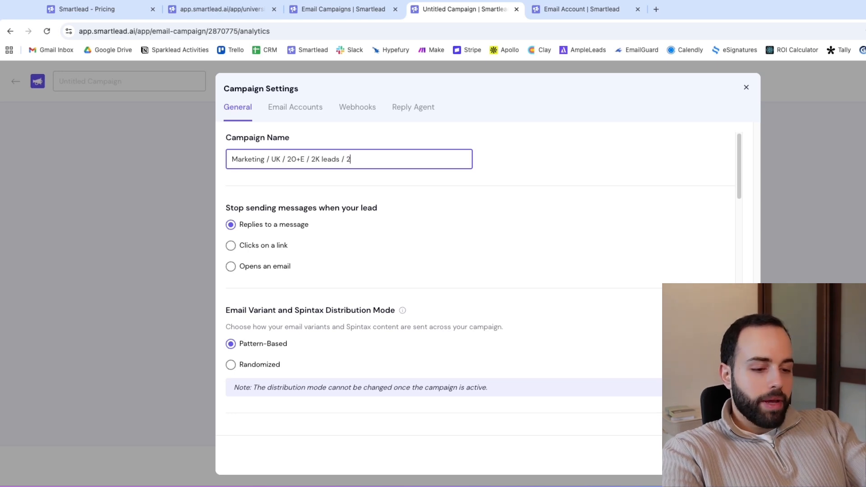
type("5th Jan 2026")
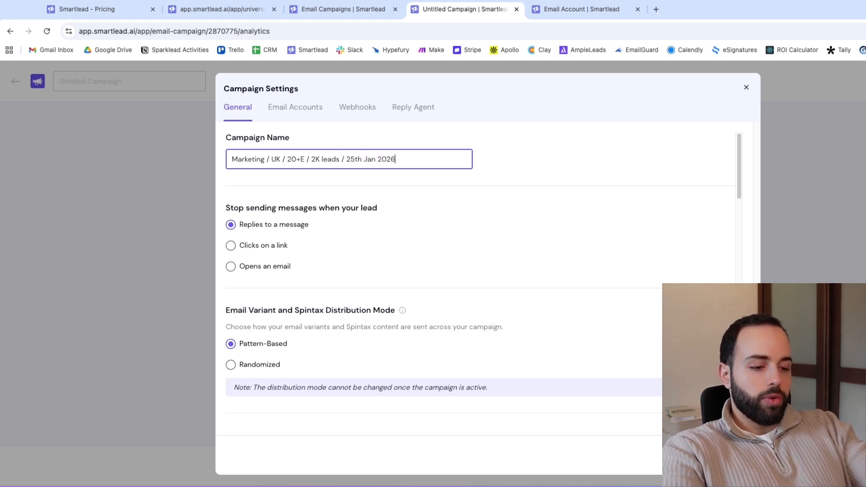
left_click(456, 127)
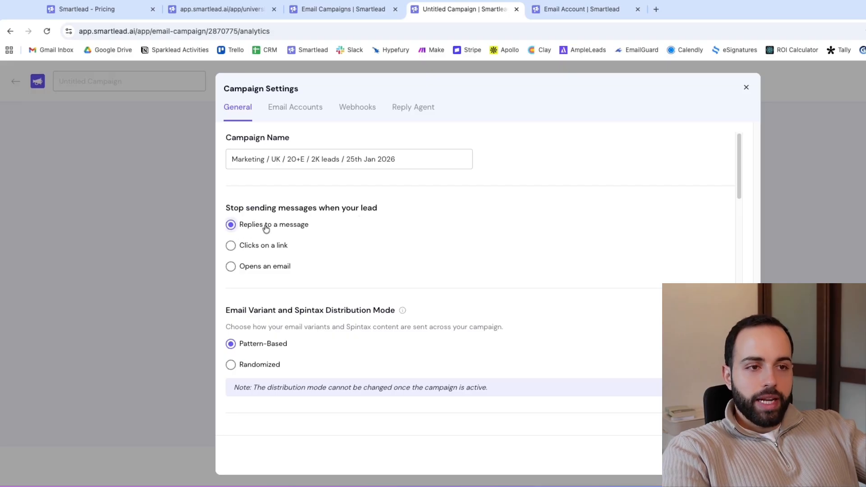
Set the email variant and spintax distribution mode to Randomized, and enable sending emails in plain text without HTML
scroll(291, 253, "down", 3)
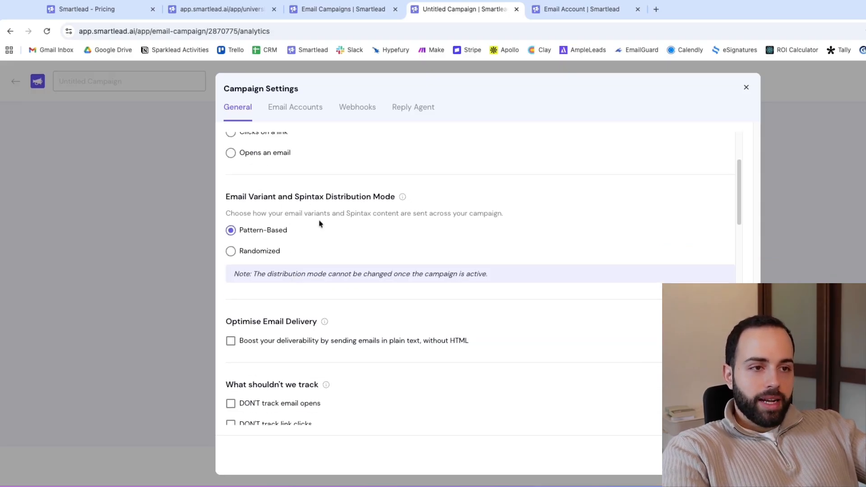
left_click(272, 253)
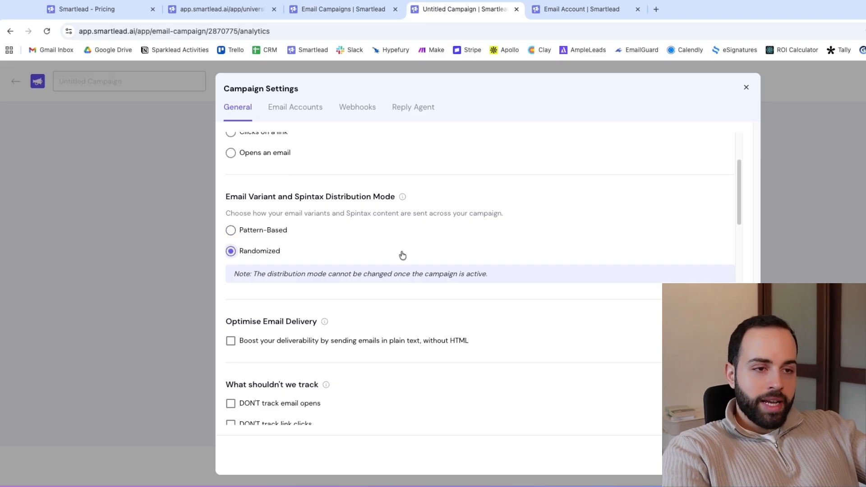
scroll(287, 249, "down", 2)
left_click(309, 259)
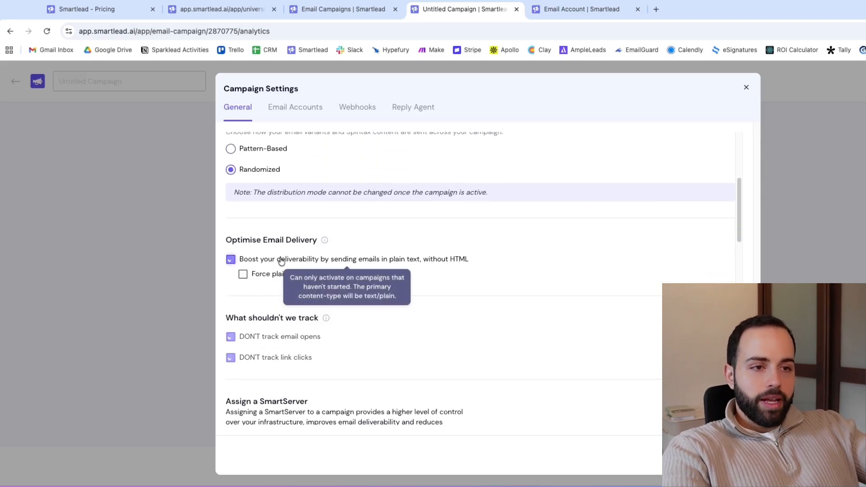
left_click_drag(333, 261, 470, 260)
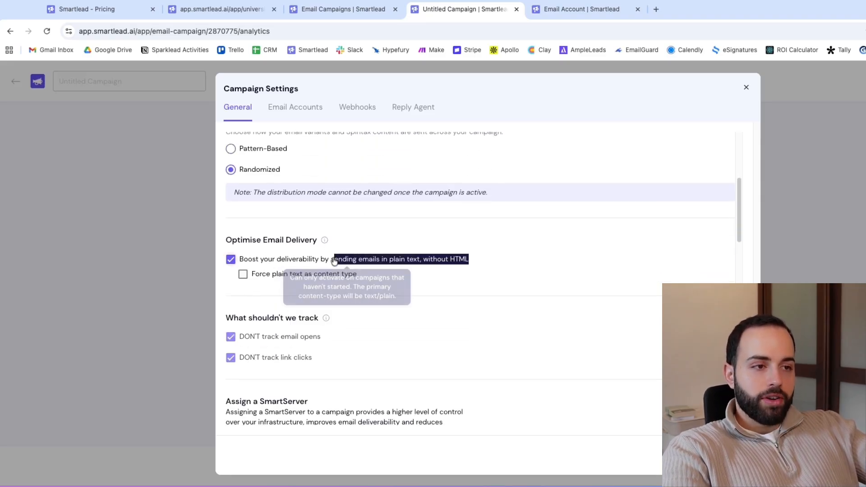
Review the tracking options and the available SmartServers, and close the server list without assigning one
scroll(333, 334, "down", 2)
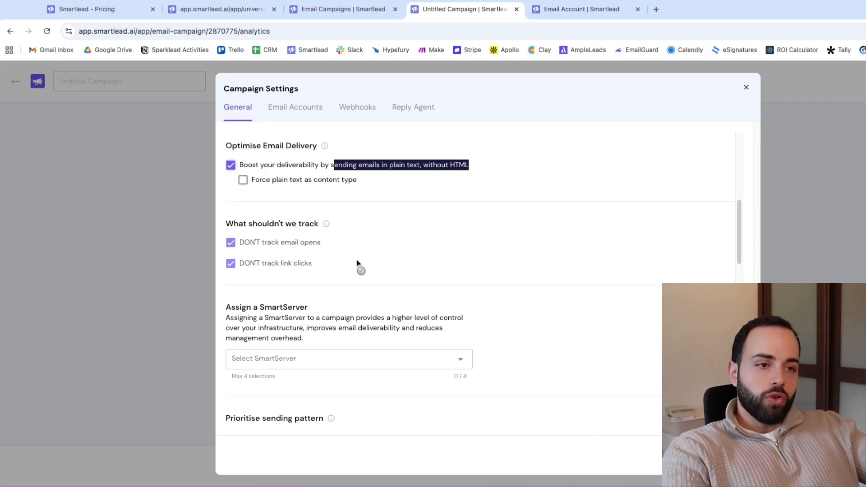
scroll(355, 323, "down", 2)
left_click(458, 249)
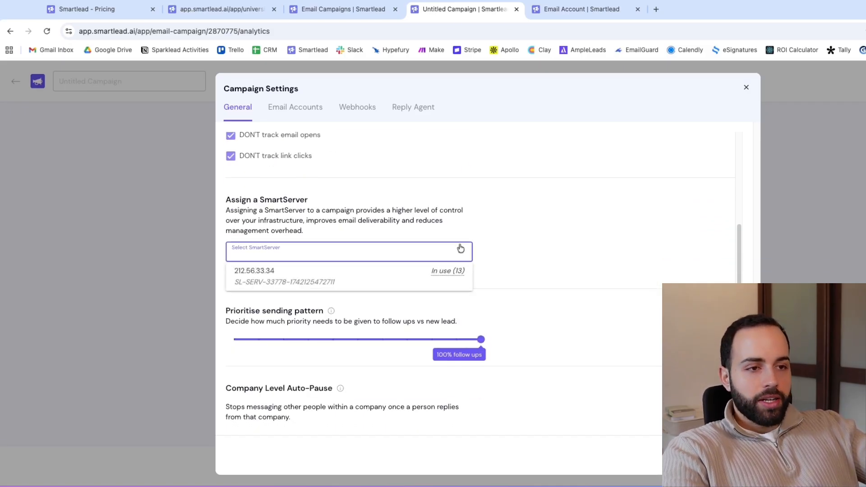
left_click(501, 222)
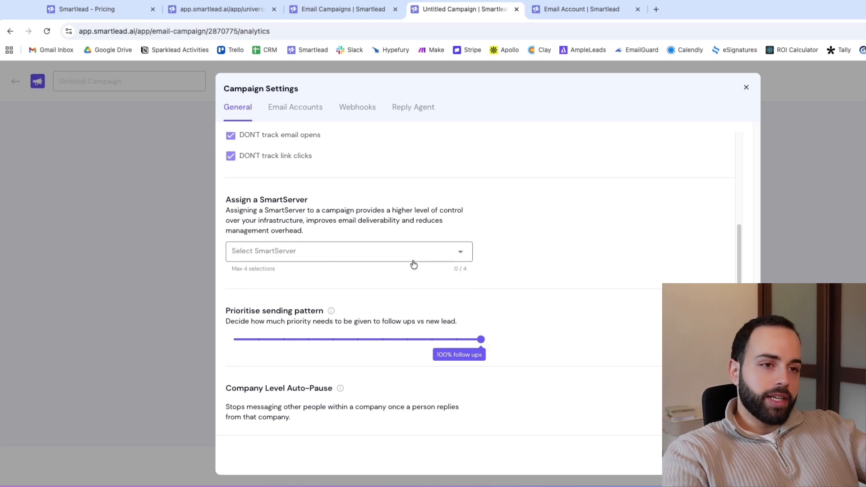
Set the sending priority to 50% follow-ups and 50% new leads, and enable auto-analysis of leads' mailbox email service providers
left_click(352, 339)
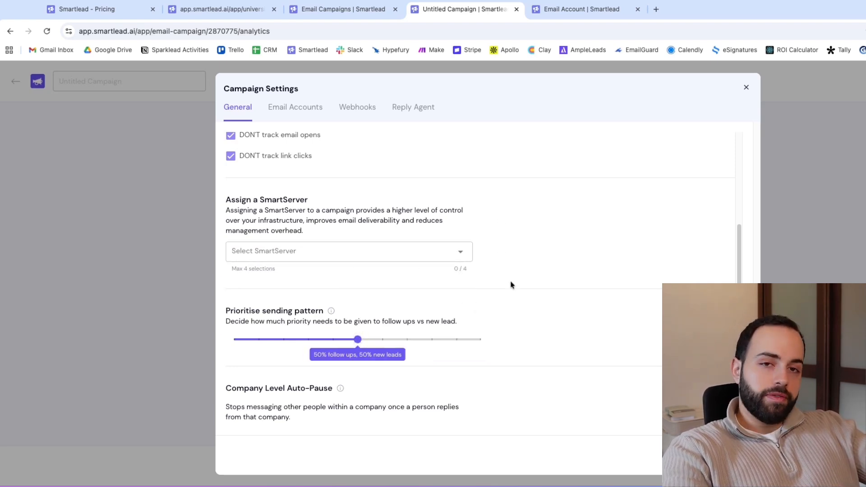
scroll(511, 284, "down", 4)
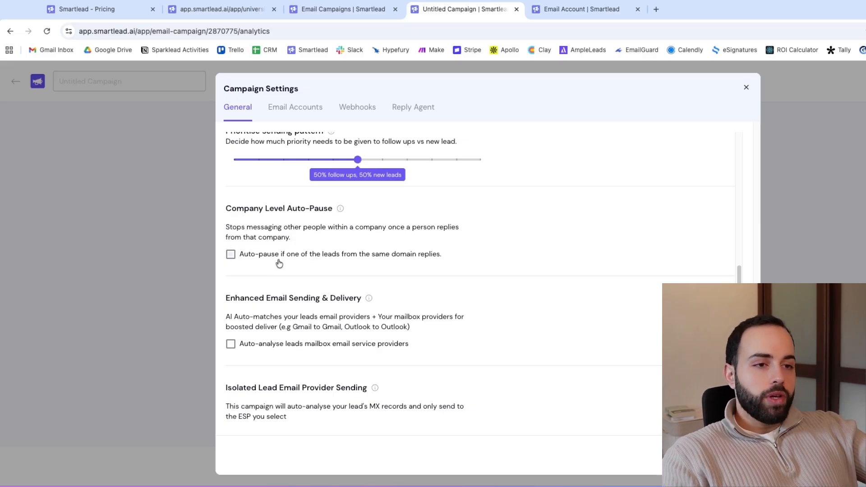
scroll(340, 317, "down", 1)
scroll(340, 316, "down", 3)
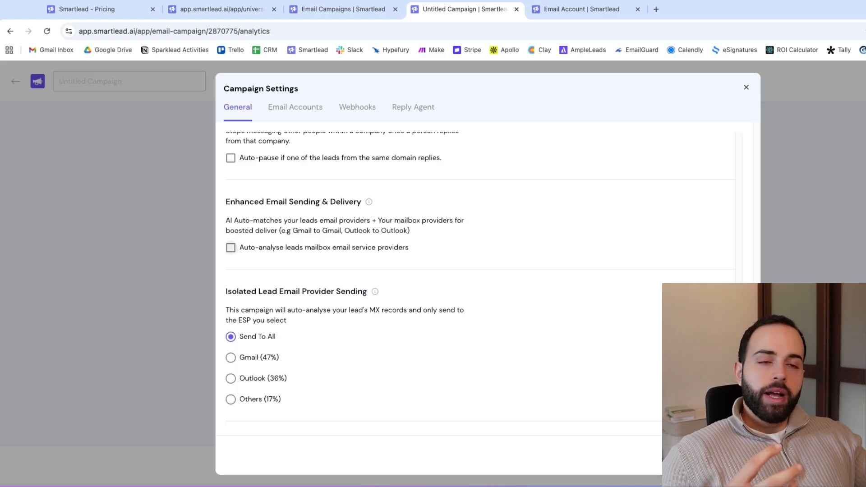
left_click(230, 248)
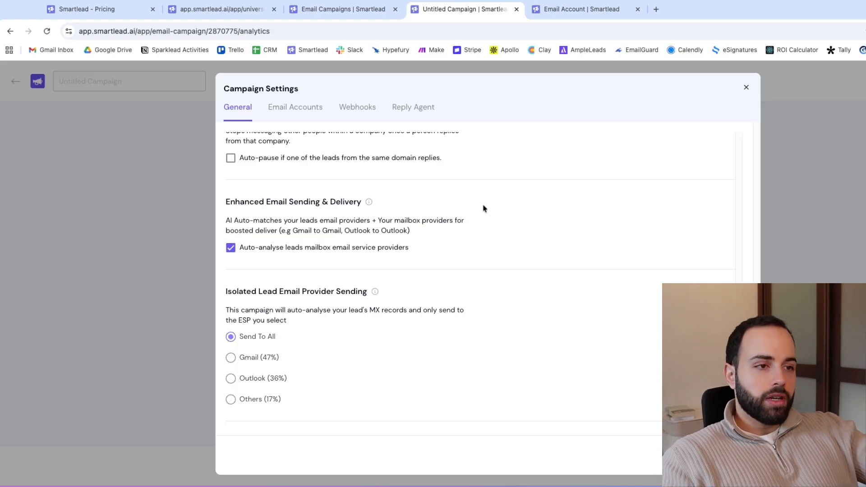
Switch Intelligent AI Lead Categorisation to intelli-categorise replies using Smartlead's AI
scroll(273, 245, "down", 2)
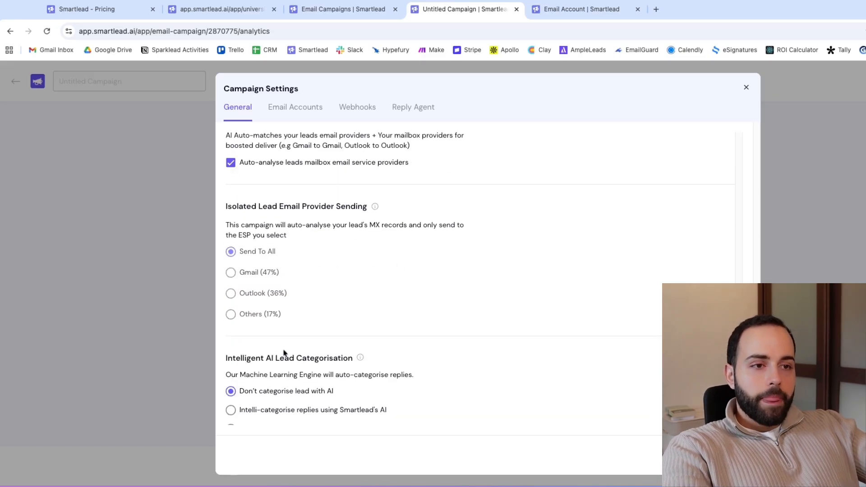
scroll(298, 354, "down", 1)
scroll(320, 343, "down", 4)
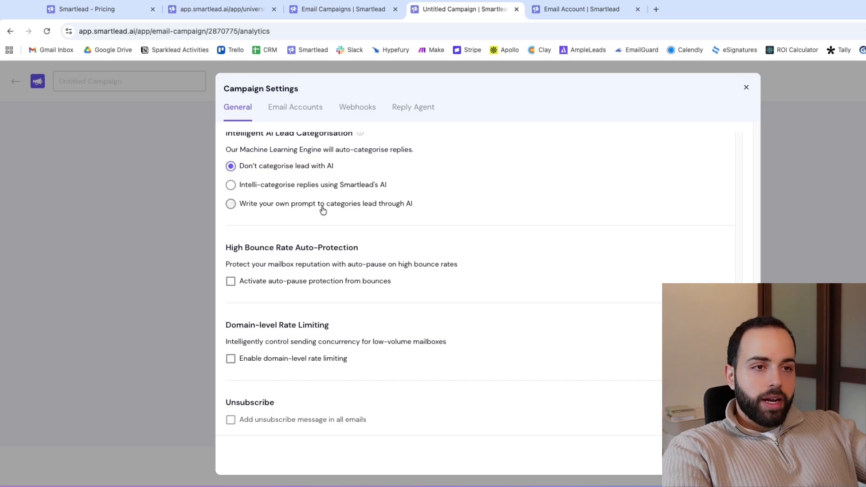
scroll(321, 209, "up", 3)
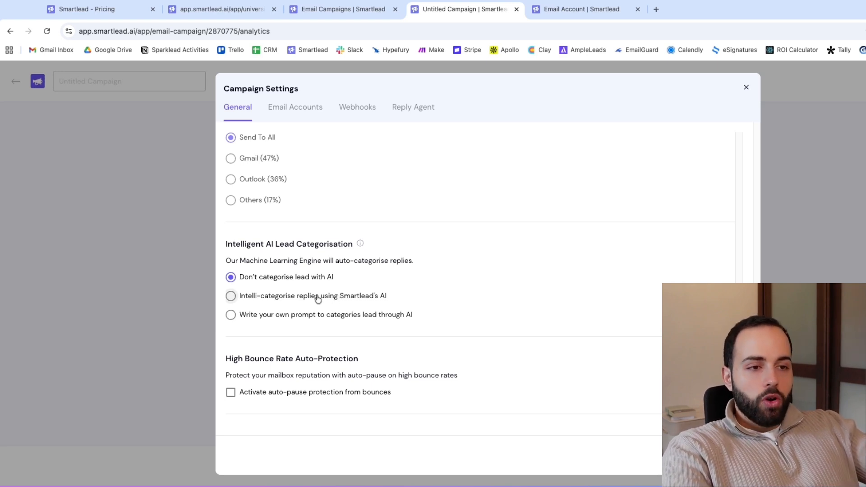
left_click(287, 298)
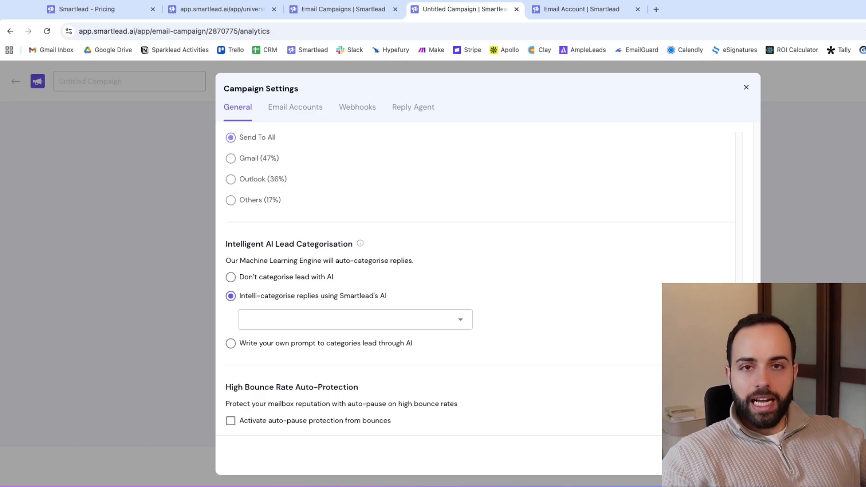
Select the reply categories Information Request, Interested, Meeting Request, Not Interested and Out Of Office, and enable automatic restart of AI-categorised OOO leads when they return
left_click(462, 323)
scroll(383, 245, "down", 2)
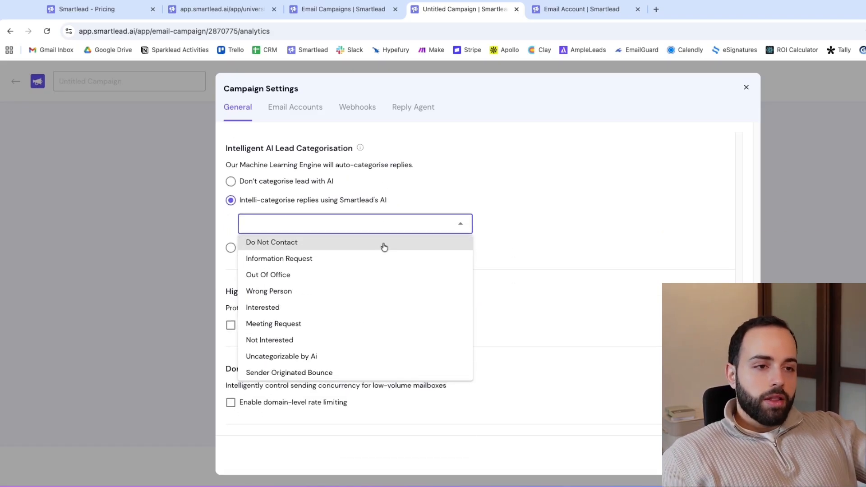
left_click(345, 258)
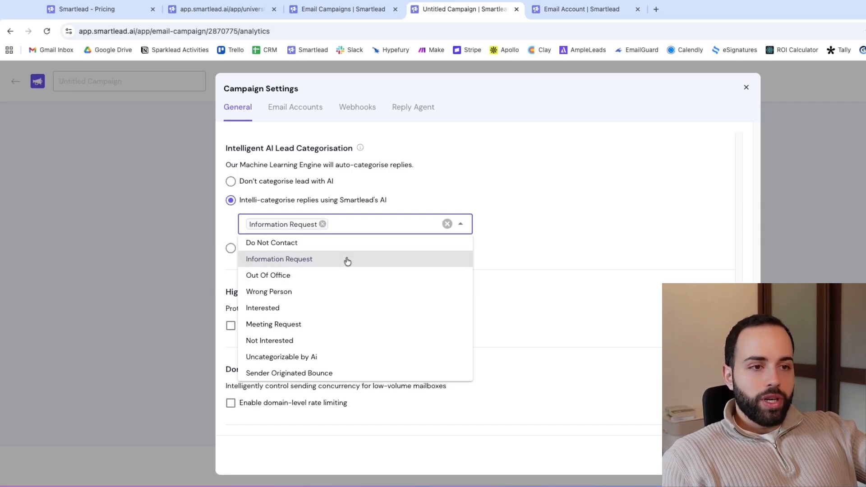
left_click(331, 308)
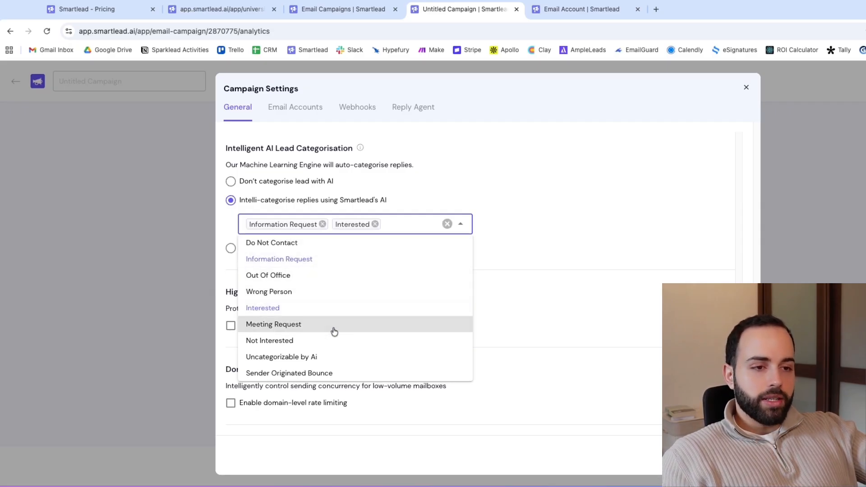
left_click(332, 325)
left_click(332, 357)
left_click(333, 290)
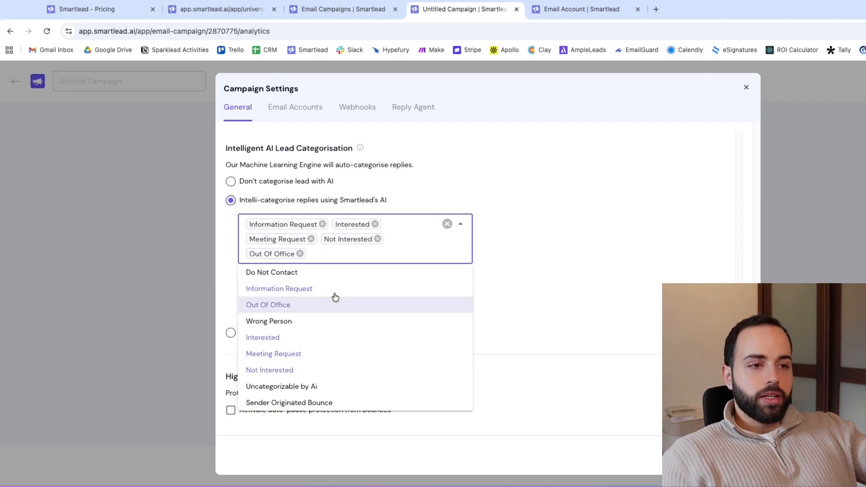
left_click(524, 182)
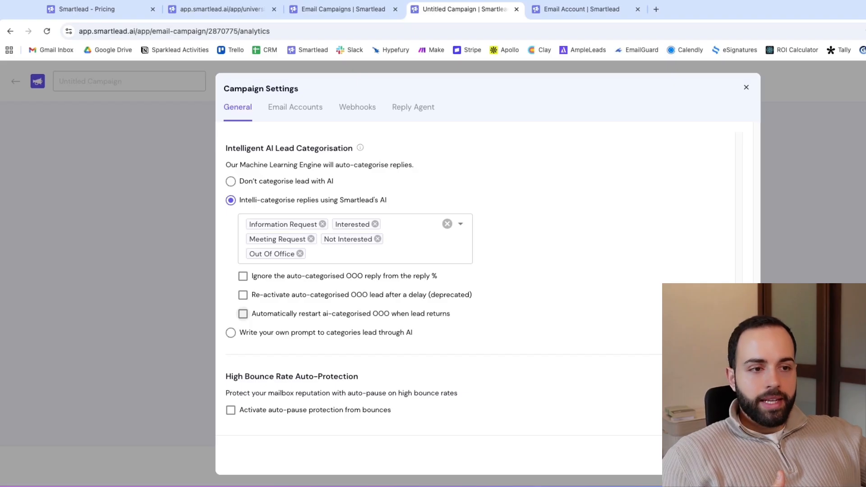
left_click(407, 312)
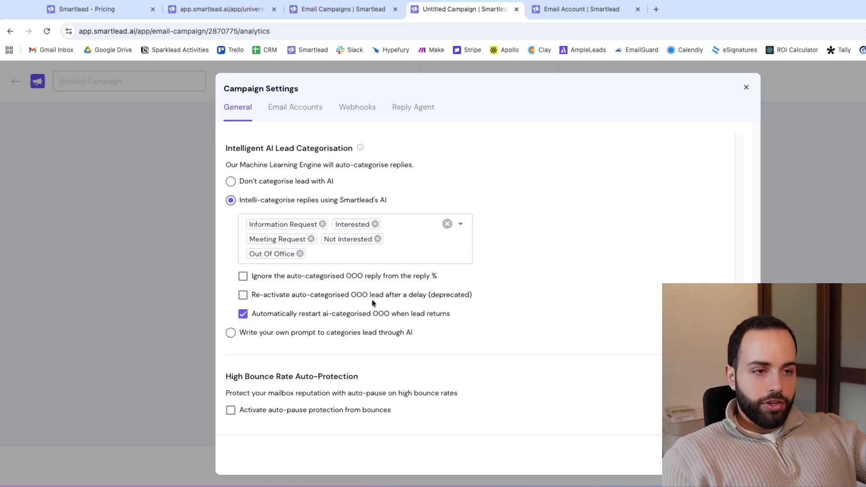
Activate auto-pause protection from bounces with a threshold of 5%, and check the domain-level rate limiting and unsubscribe options
scroll(360, 293, "down", 3)
left_click(334, 282)
left_click(344, 306)
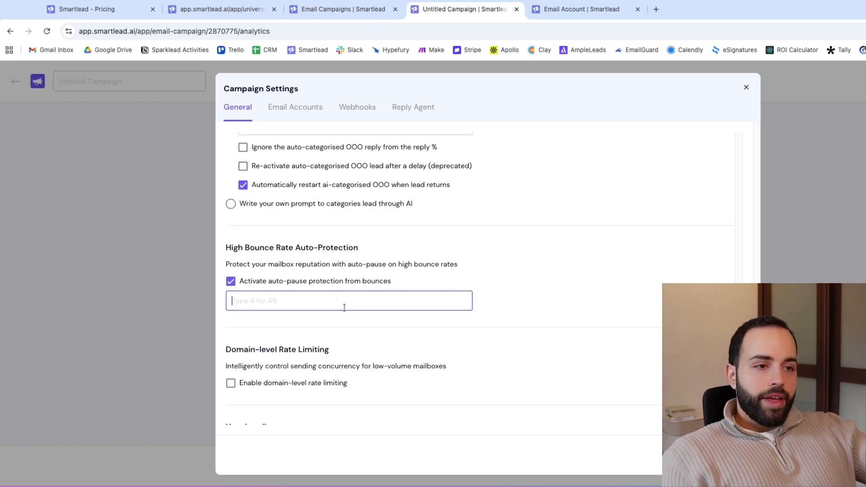
type("5")
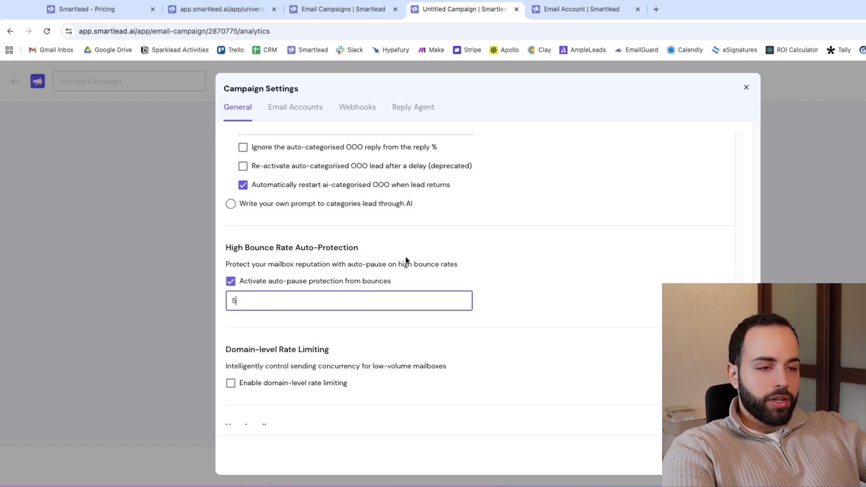
left_click(602, 247)
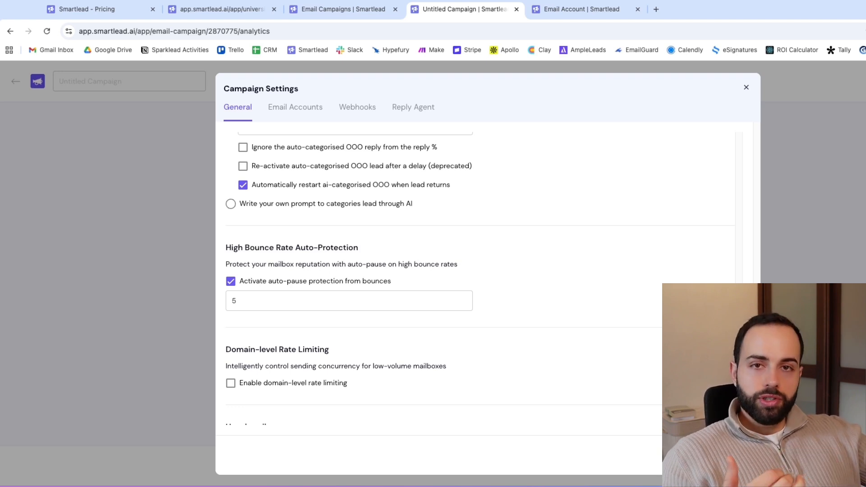
scroll(274, 399, "down", 1)
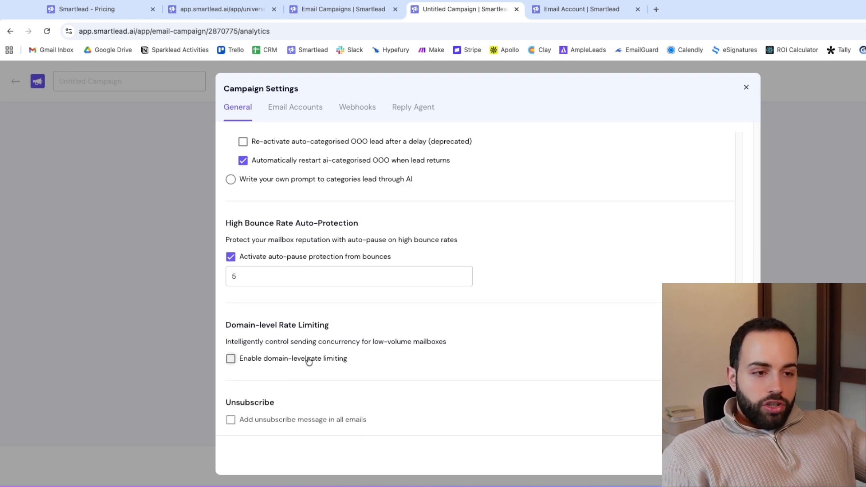
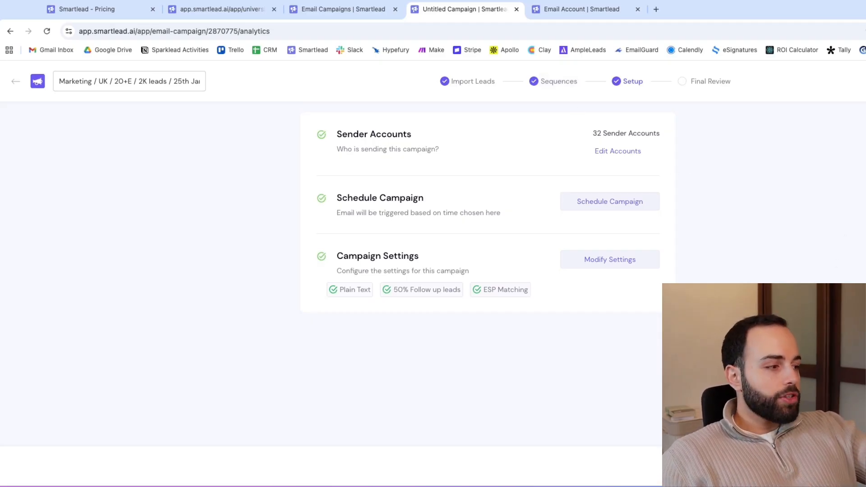
Proceed to the campaign's final review and check the subject, body, signature and P.S. line of the first lead's email
left_click(834, 467)
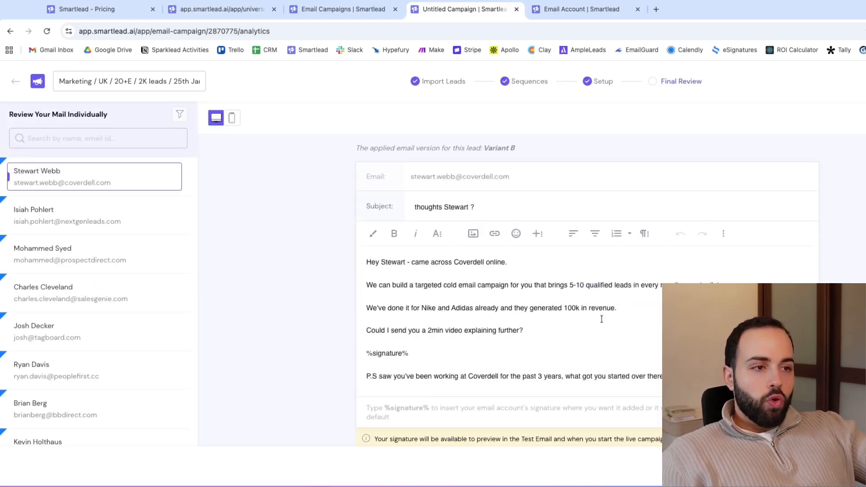
triple_click(487, 208)
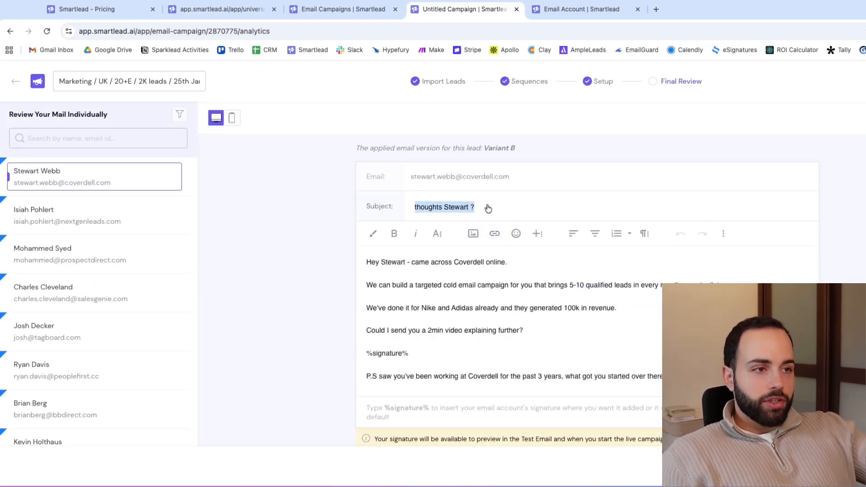
mouse_move(366, 262)
left_mouse_down()
mouse_move(511, 308)
mouse_move(608, 356)
left_mouse_up()
left_click(406, 355)
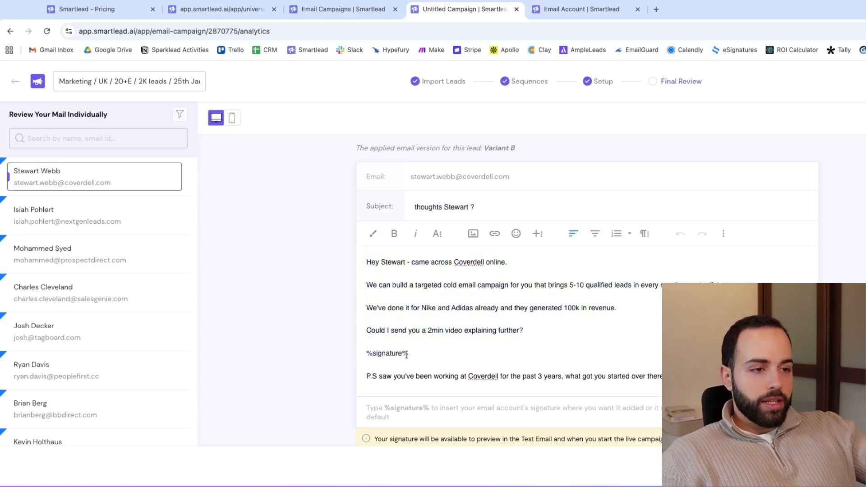
triple_click(388, 377)
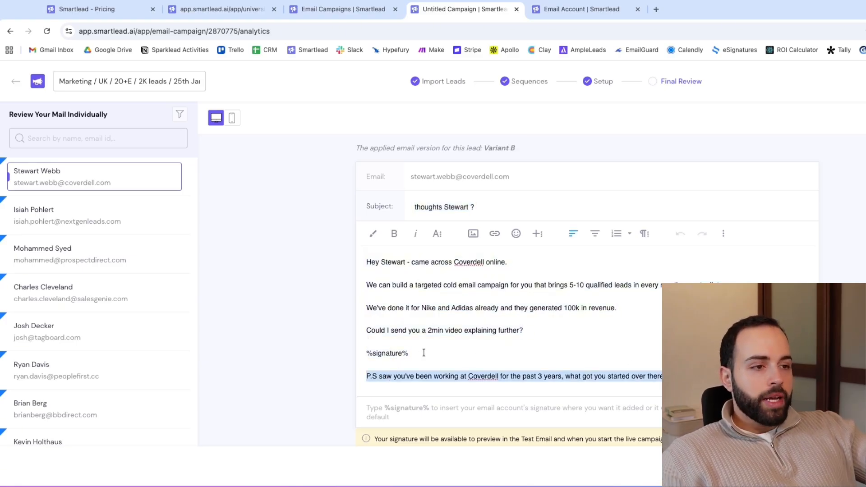
triple_click(403, 376)
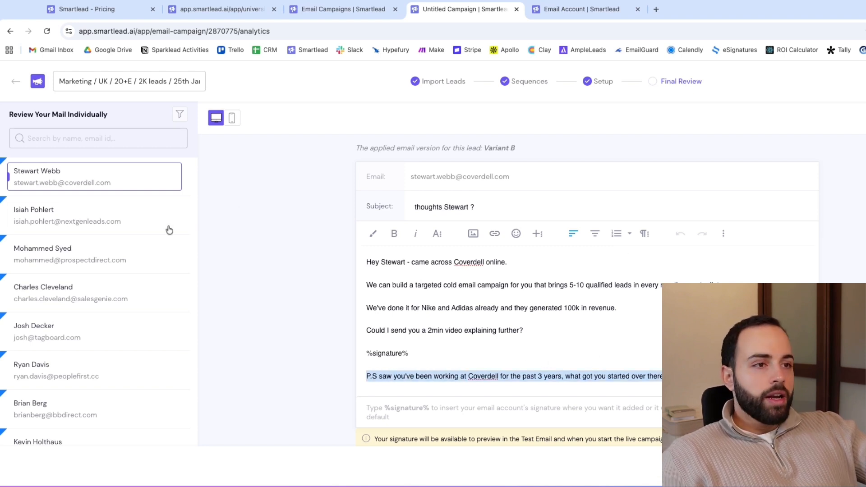
Preview the emails for the next four leads, comparing the applied variant and the personalised text
left_click(125, 222)
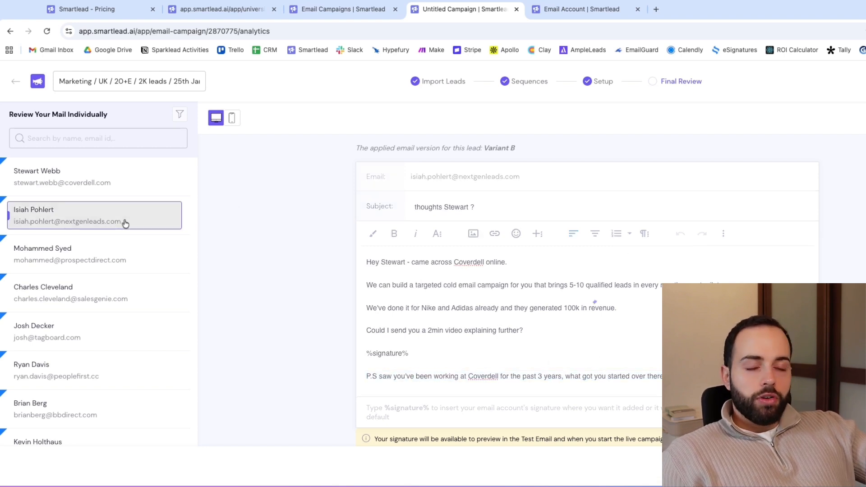
left_click(130, 256)
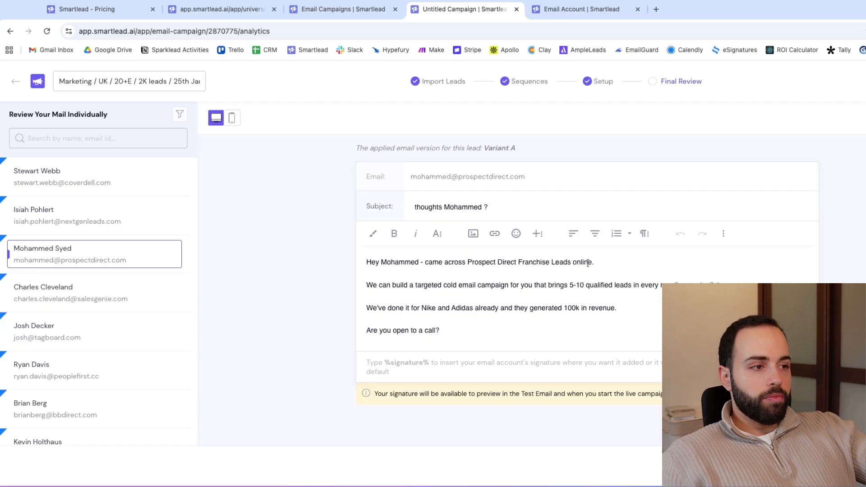
left_click_drag(518, 149, 482, 153)
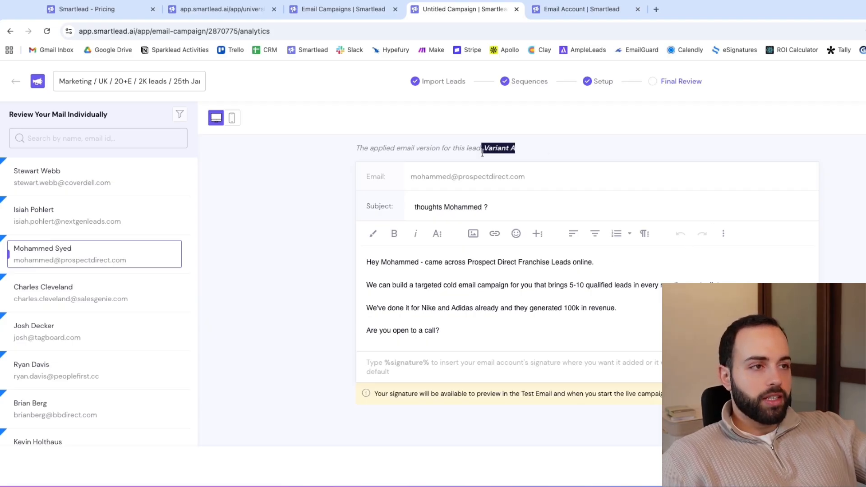
left_click(87, 288)
left_click(90, 322)
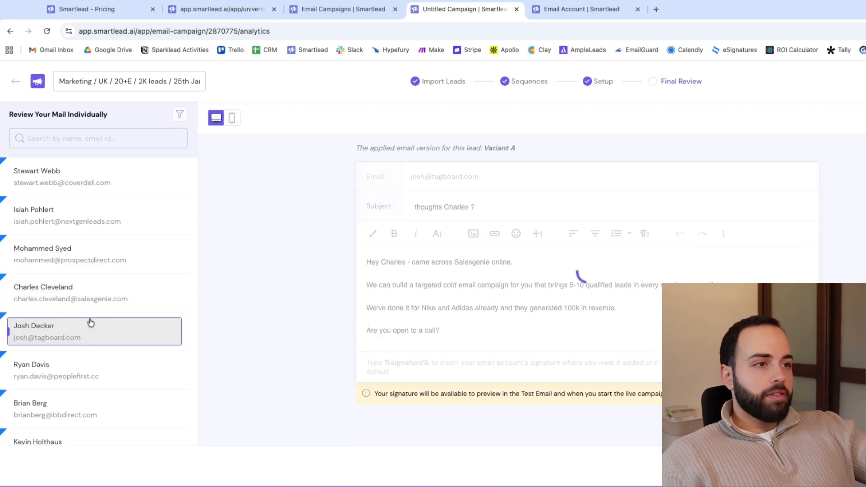
left_click_drag(544, 151, 464, 144)
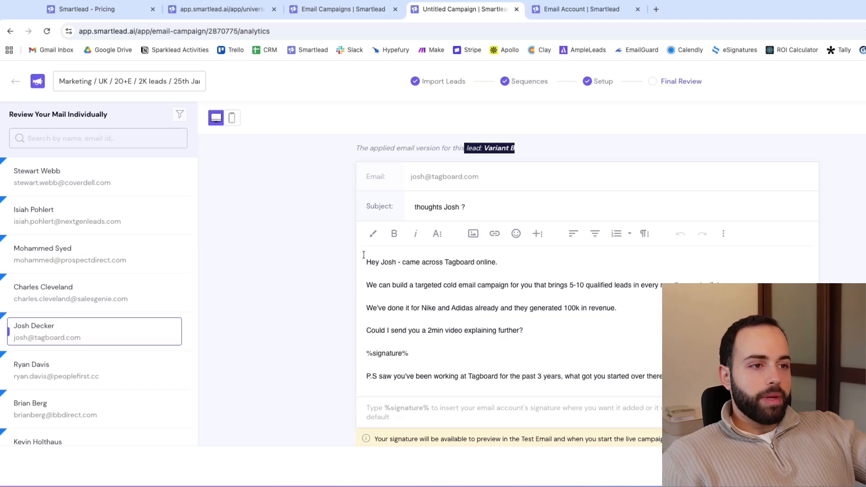
left_click_drag(364, 255, 668, 380)
left_click(278, 284)
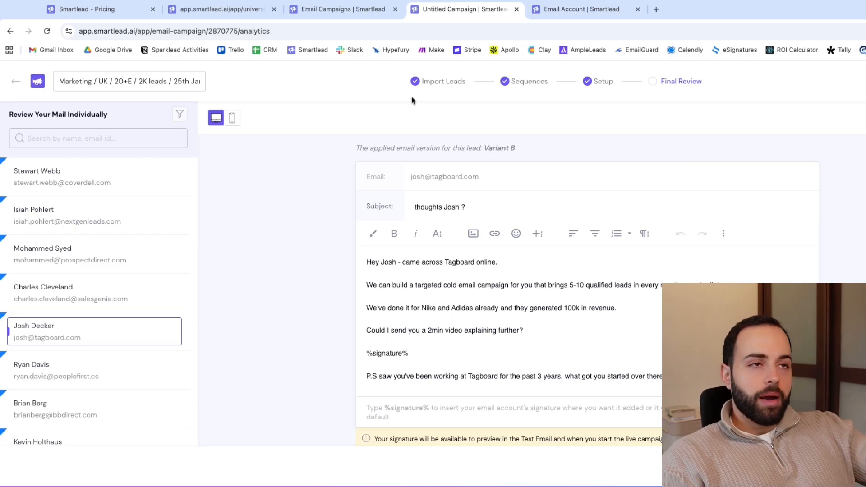
Check the report of the active "Marketing / US / 15+E / 25th Jan 2026" campaign, and browse the categorised lead replies in the Master Inbox
left_click(348, 10)
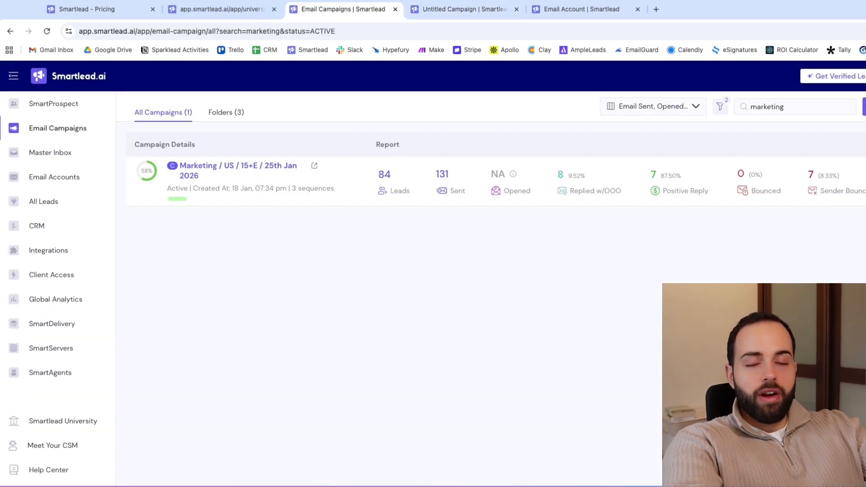
mouse_move(151, 170)
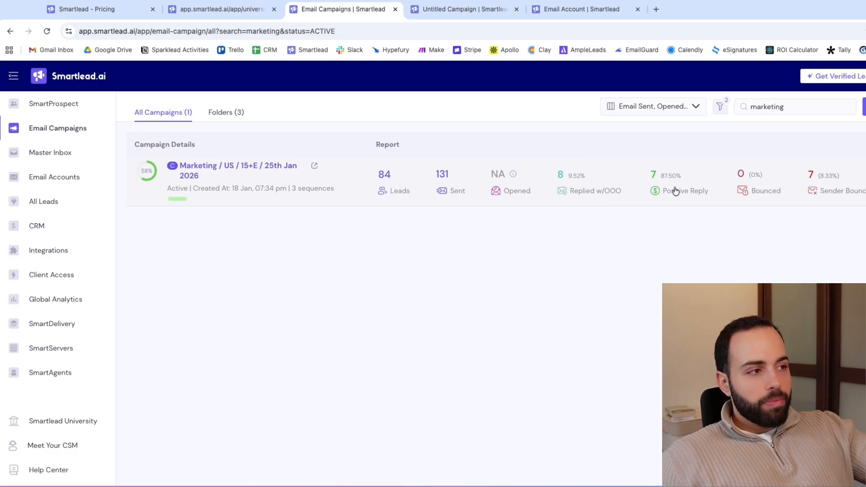
left_click(68, 162)
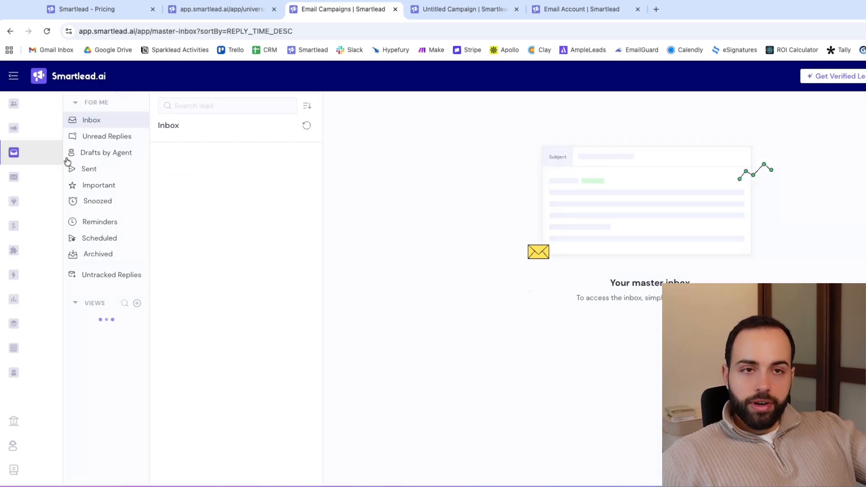
scroll(214, 315, "down", 10)
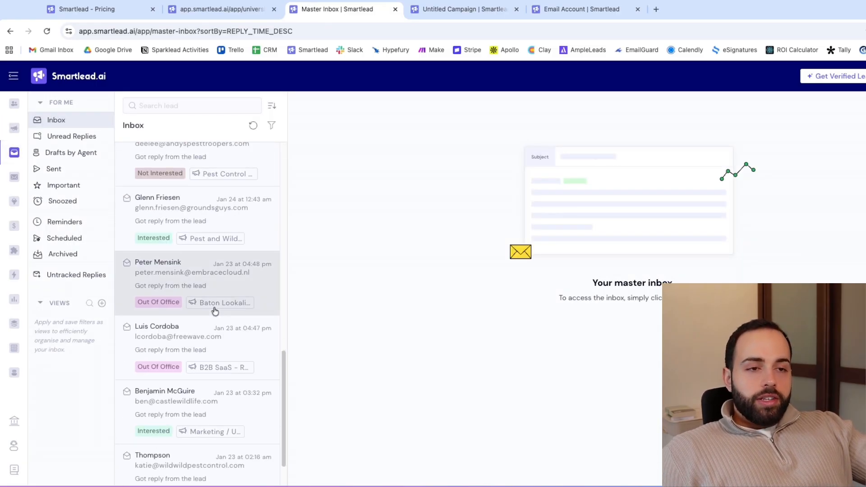
scroll(212, 309, "up", 10)
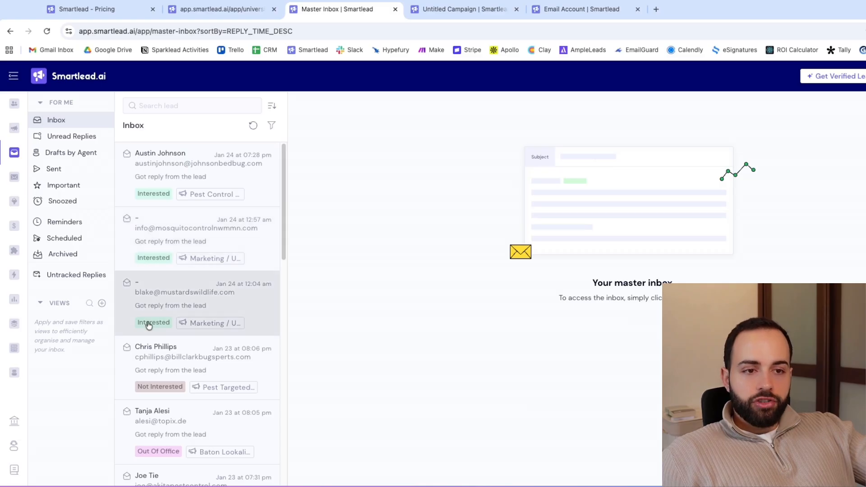
Browse the Master Inbox replies and their lead categories, and view the conversation of a lead categorised as Information Request
scroll(169, 332, "down", 3)
scroll(166, 316, "down", 3)
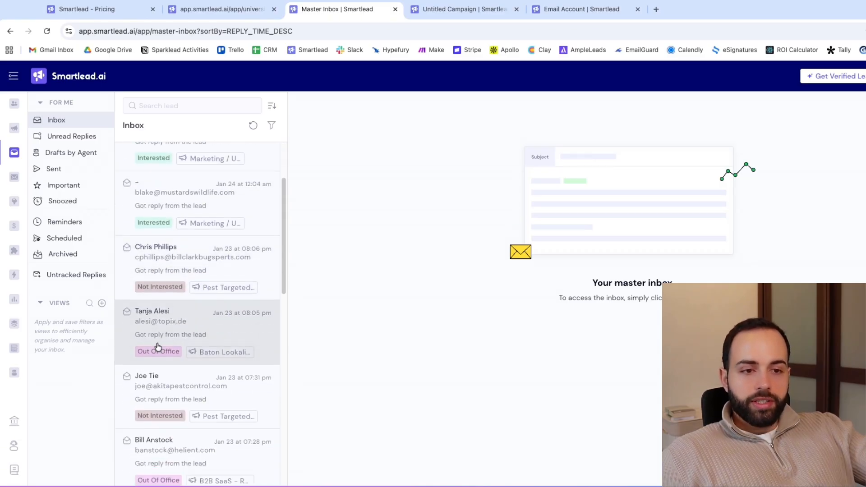
scroll(158, 383, "down", 10)
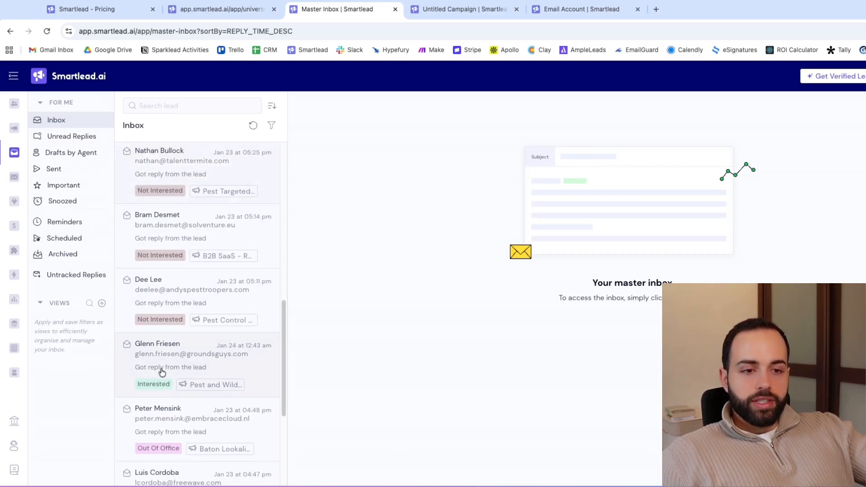
scroll(222, 194, "down", 3)
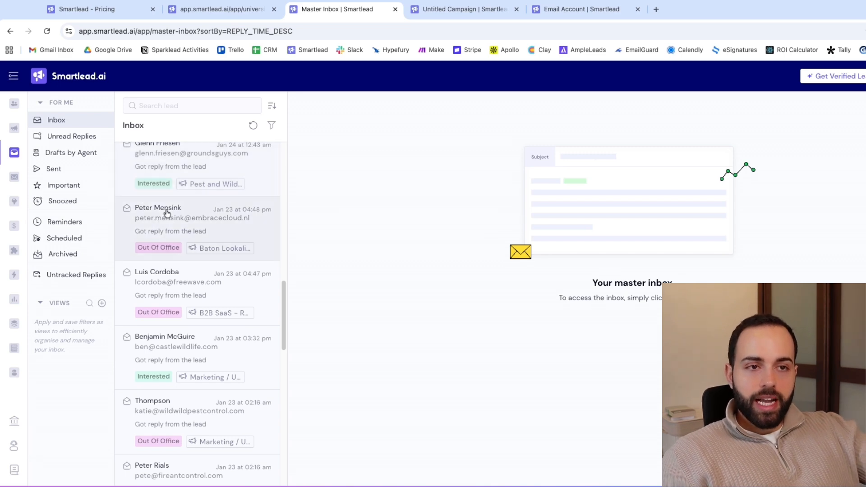
scroll(173, 202, "up", 15)
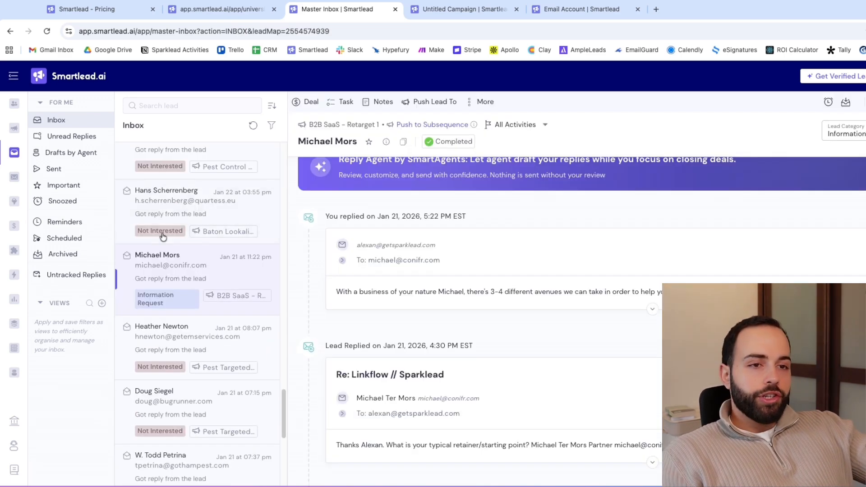
scroll(166, 219, "up", 1)
scroll(165, 219, "down", 5)
scroll(166, 218, "up", 10)
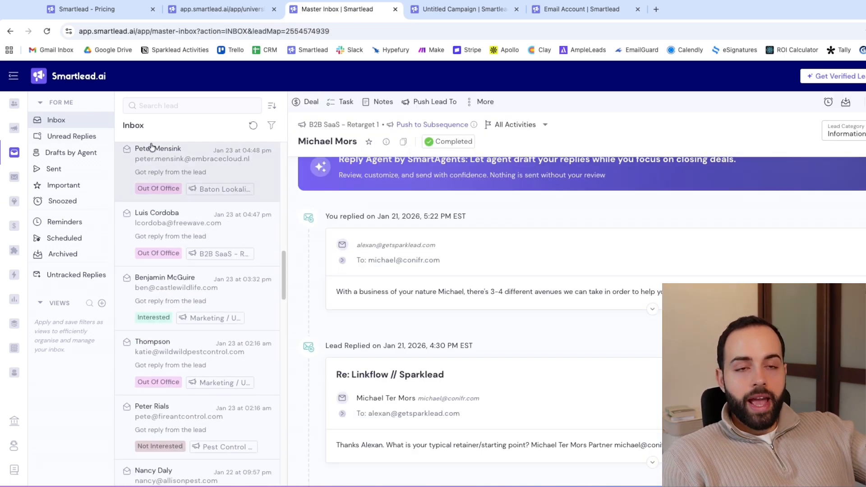
Compare the Unread Replies, Inbox and Sent views of the Master Inbox, ending on Unread Replies
left_click(92, 136)
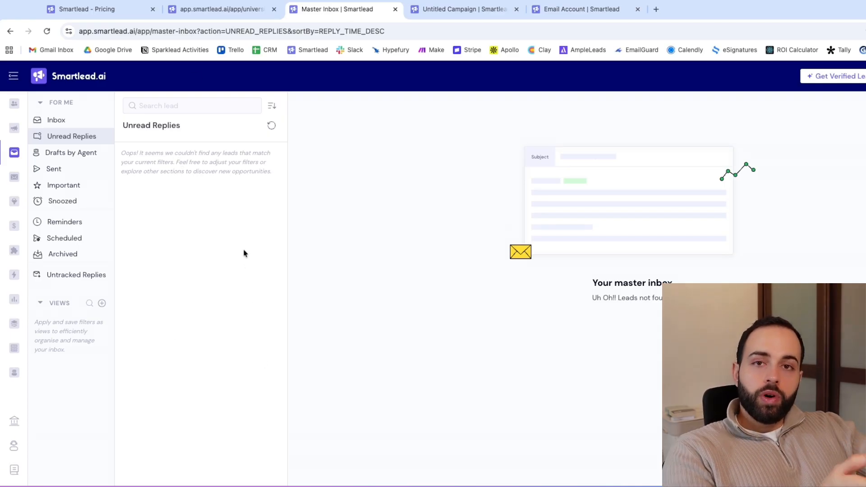
left_click(50, 120)
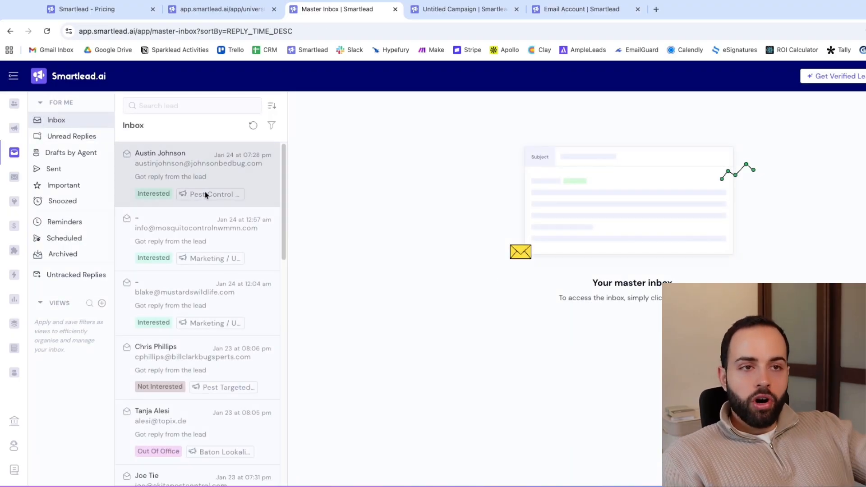
scroll(215, 235, "down", 7)
scroll(218, 271, "up", 7)
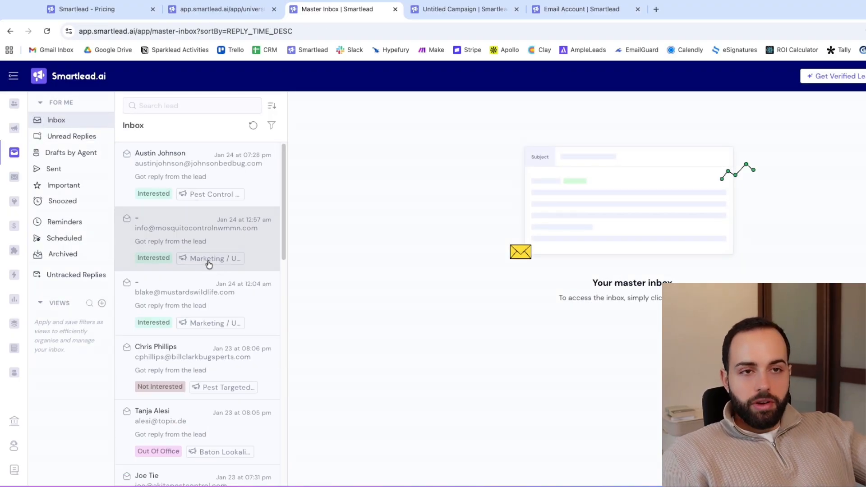
left_click(82, 168)
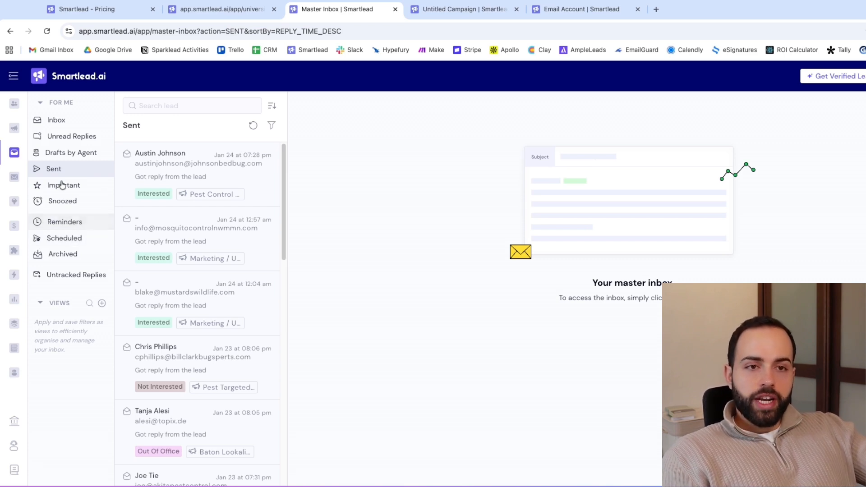
left_click(81, 127)
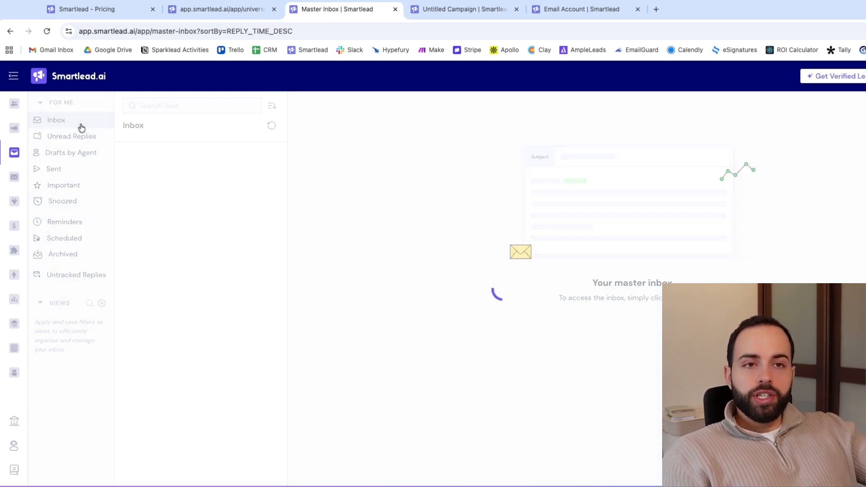
left_click(89, 137)
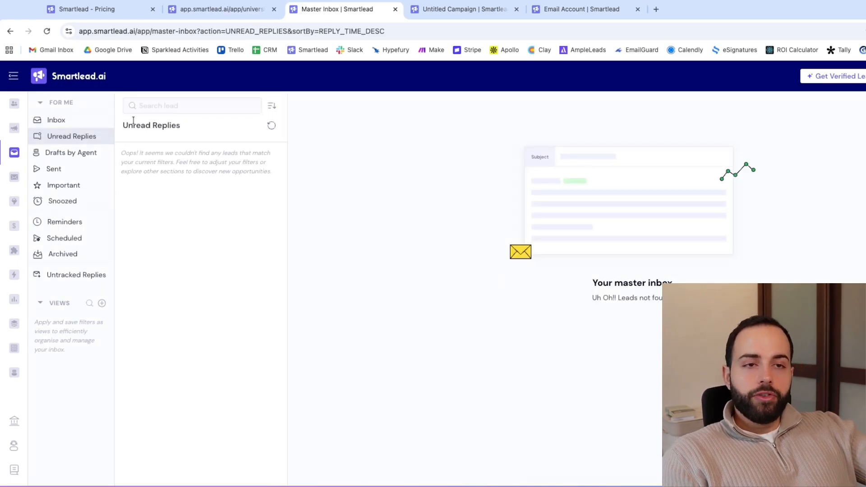
Check the Email Accounts list and read the product update notice on the All Leads page
left_click(14, 177)
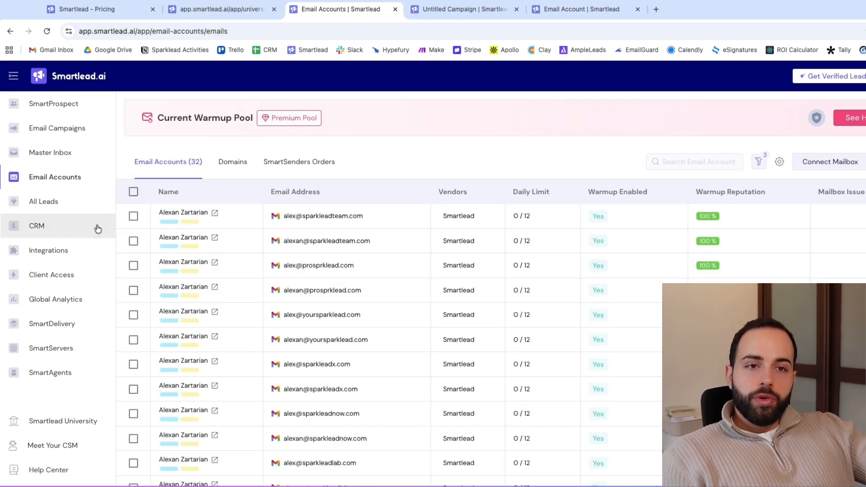
left_click(83, 208)
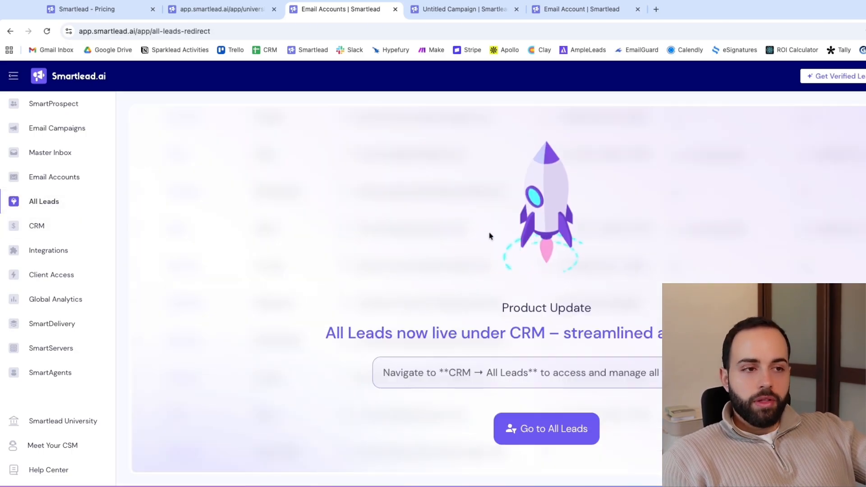
left_click_drag(429, 334, 547, 333)
Examine the CRM Smart Funnel and browse the leads in its New Lead and Email Sent stages
left_click(86, 224)
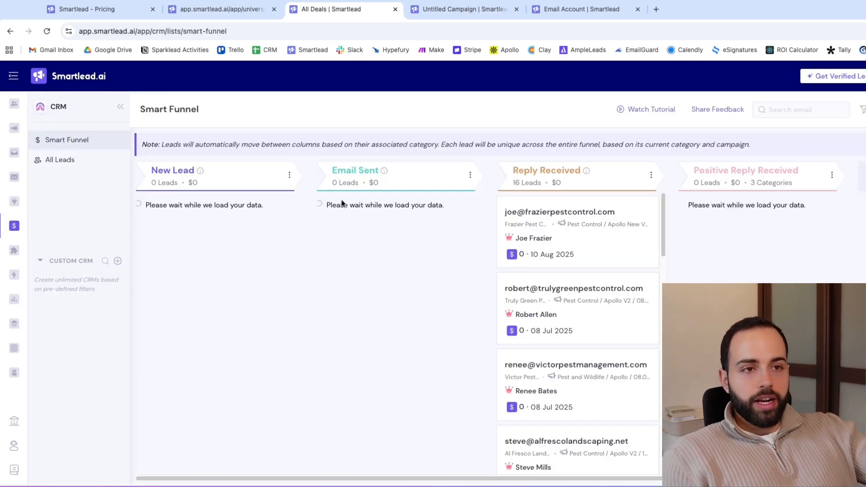
scroll(381, 244, "down", 2)
scroll(385, 252, "up", 2)
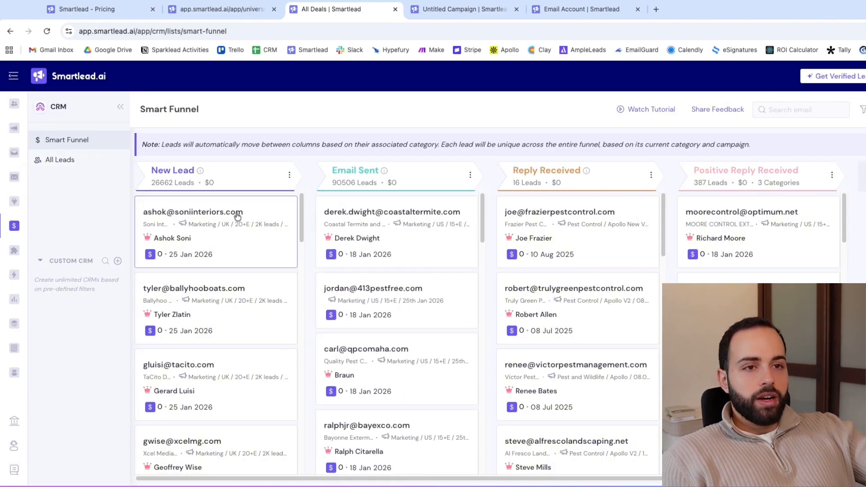
scroll(218, 243, "down", 5)
scroll(218, 241, "down", 3)
scroll(218, 241, "up", 8)
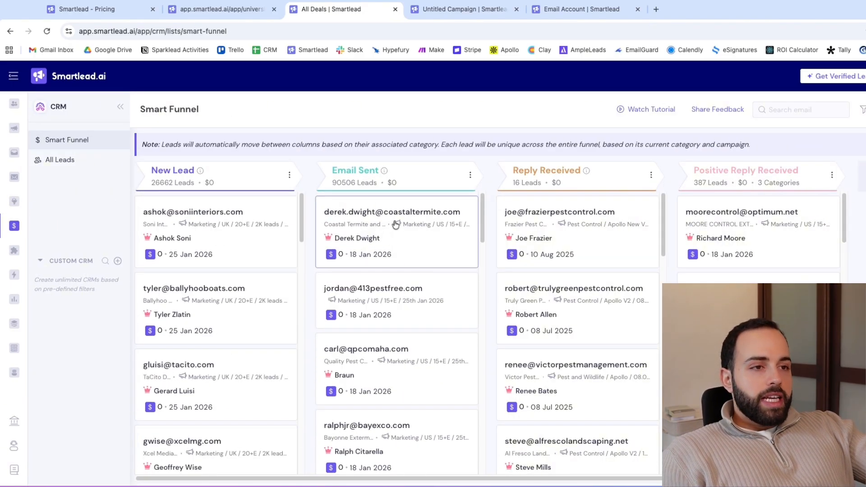
scroll(397, 226, "down", 4)
scroll(614, 256, "down", 5)
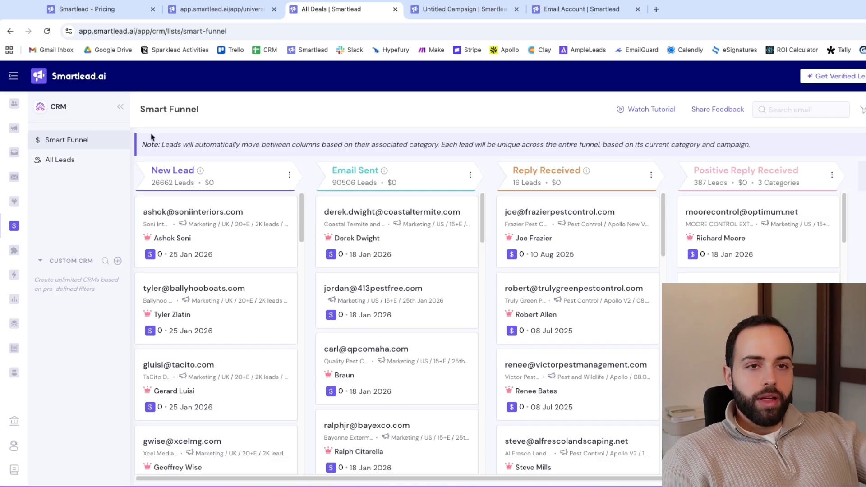
Look over the native integrations available for connection and the automatic tests in SmartDelivery
left_click(15, 249)
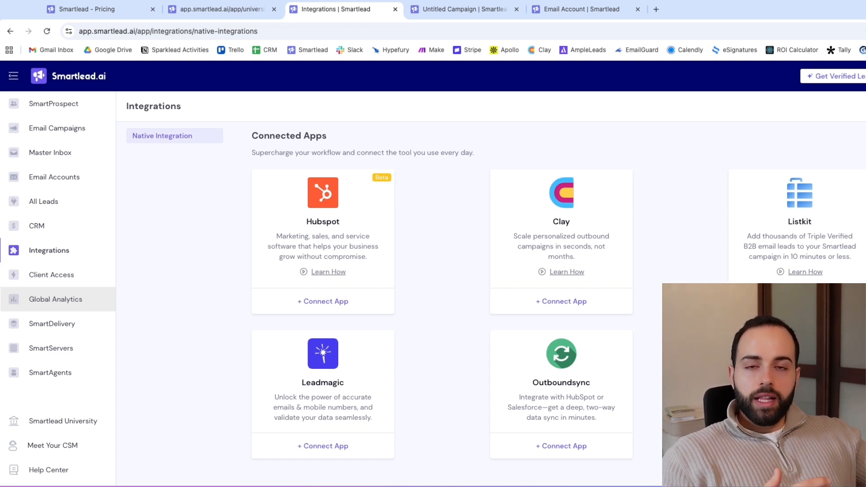
left_click(89, 326)
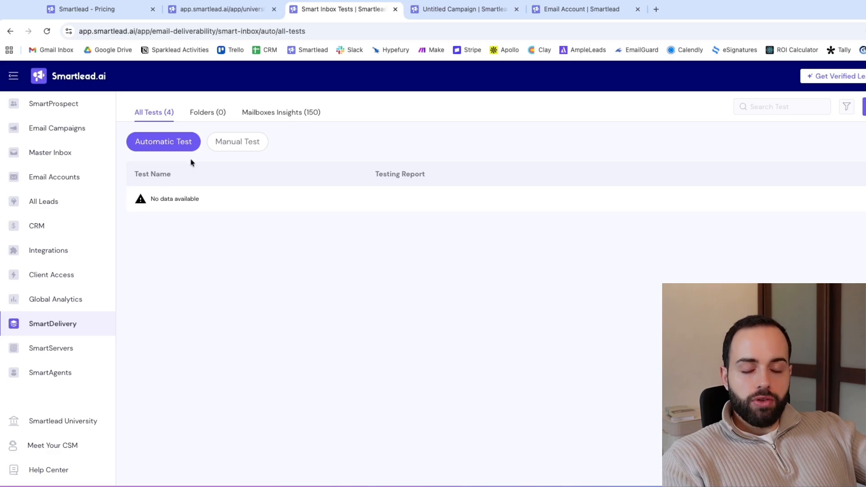
Check the country options in the SmartServer purchase form, and return to the SmartServers list without buying one
left_click(62, 355)
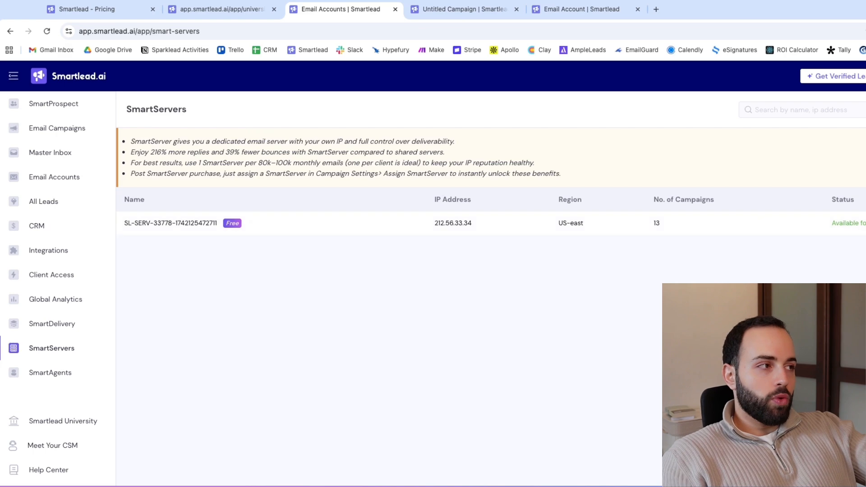
left_click(844, 133)
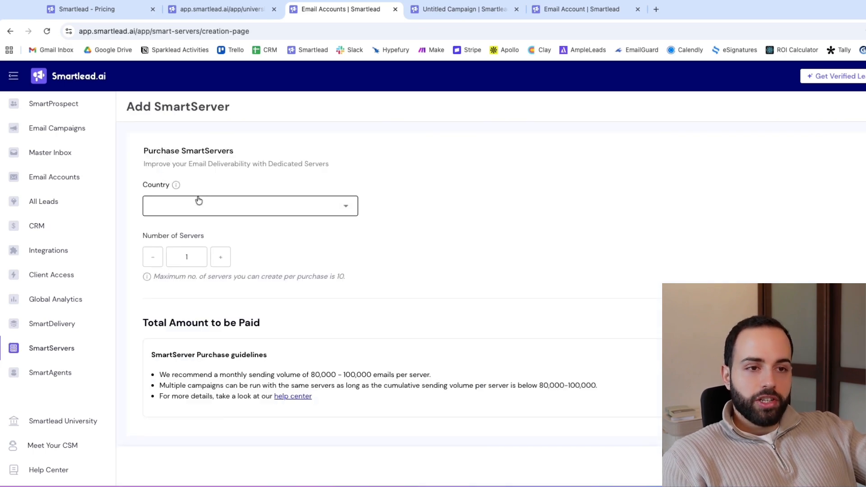
left_click(198, 209)
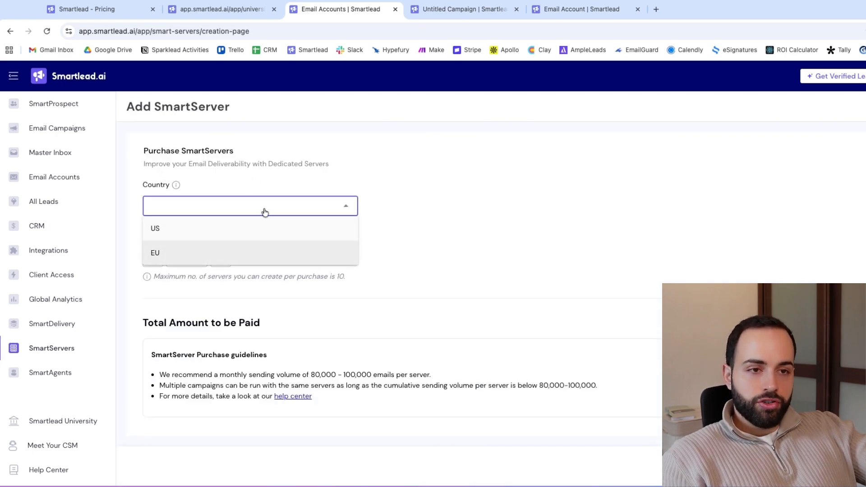
left_click(326, 161)
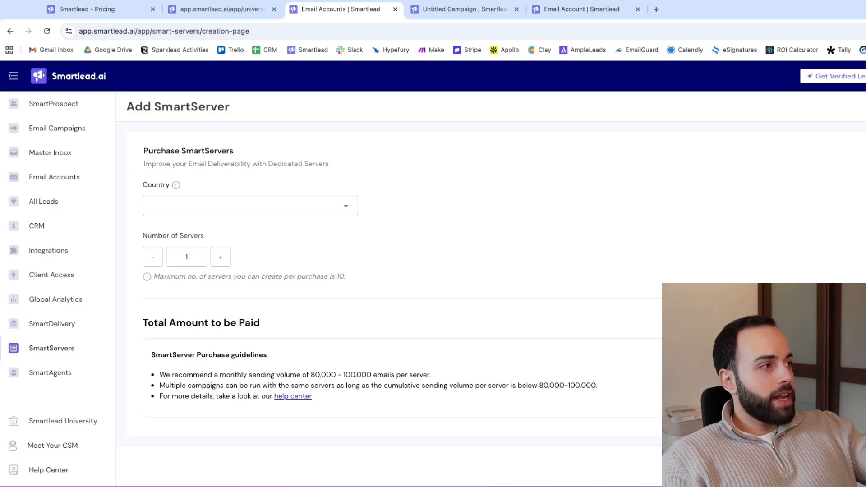
key("alt+Left")
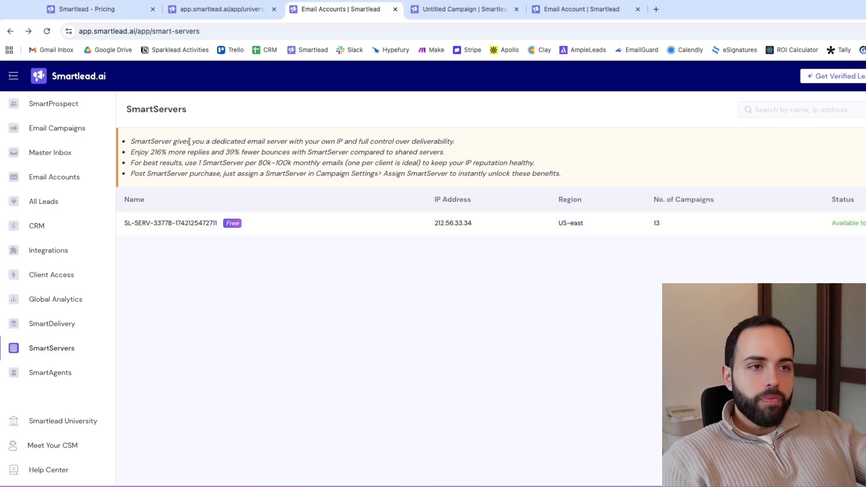
Read the SmartServers notes on dedicated IP, deliverability benefits, recommended monthly volume and campaign assignment
left_click_drag(135, 139, 469, 147)
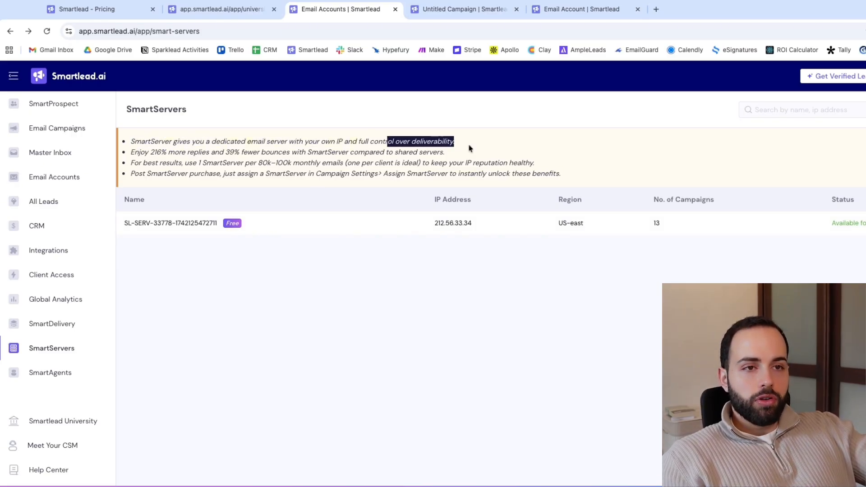
left_click(286, 140)
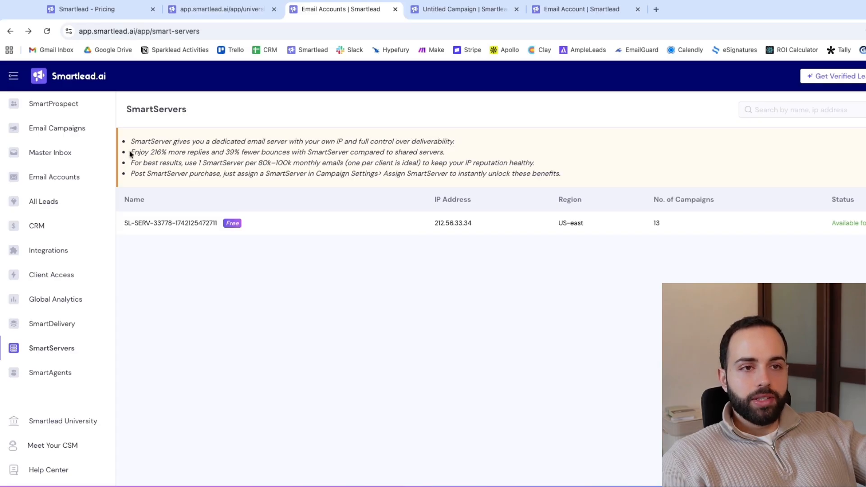
left_click_drag(129, 153, 611, 178)
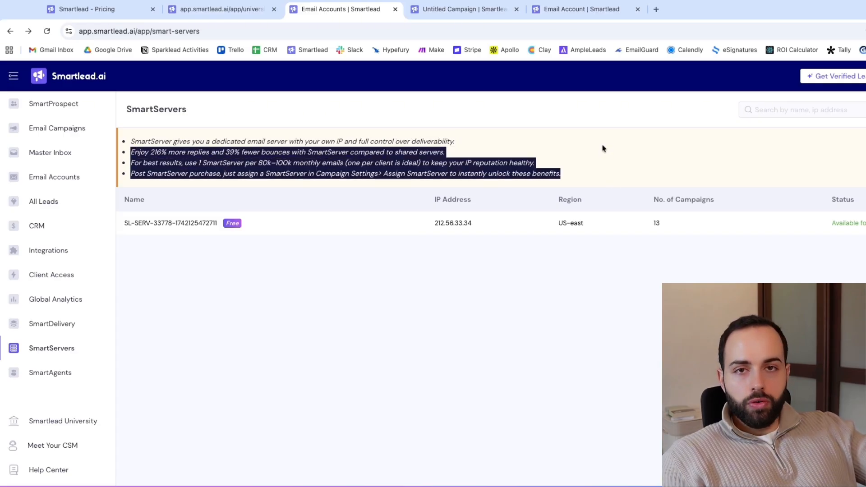
left_click(324, 266)
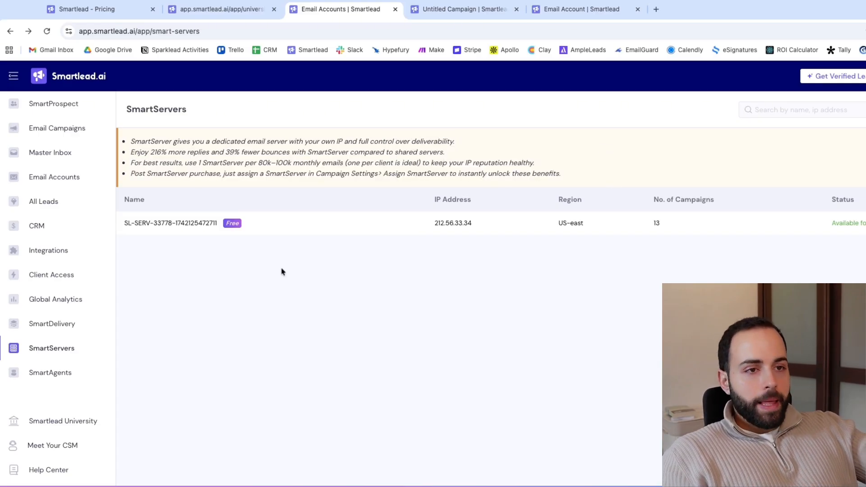
Explore the SmartAgents home page and browse the pre-built AI agent templates
left_click(76, 372)
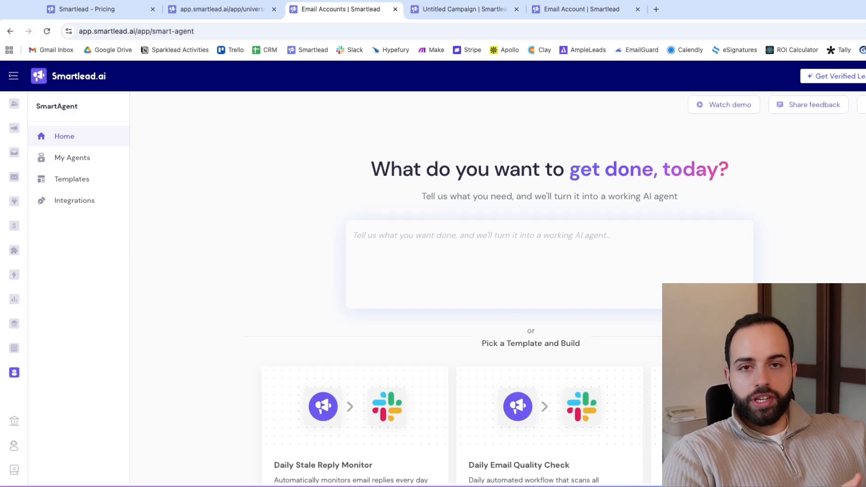
scroll(580, 371, "down", 5)
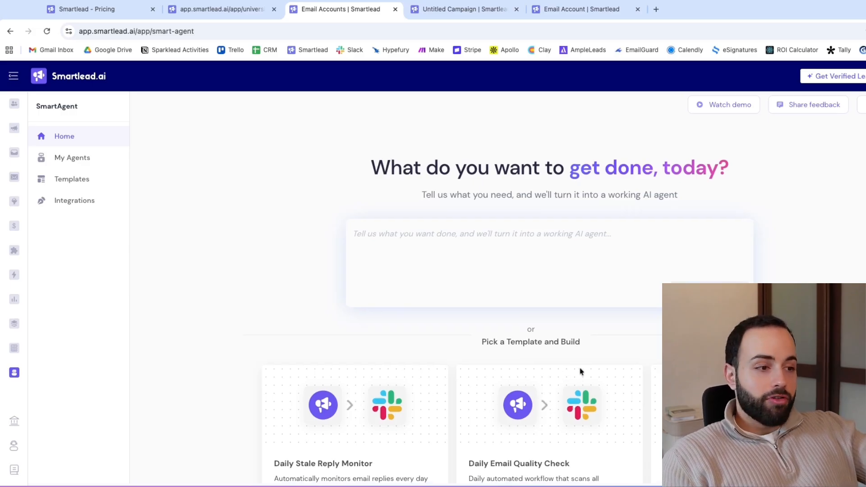
left_click(101, 179)
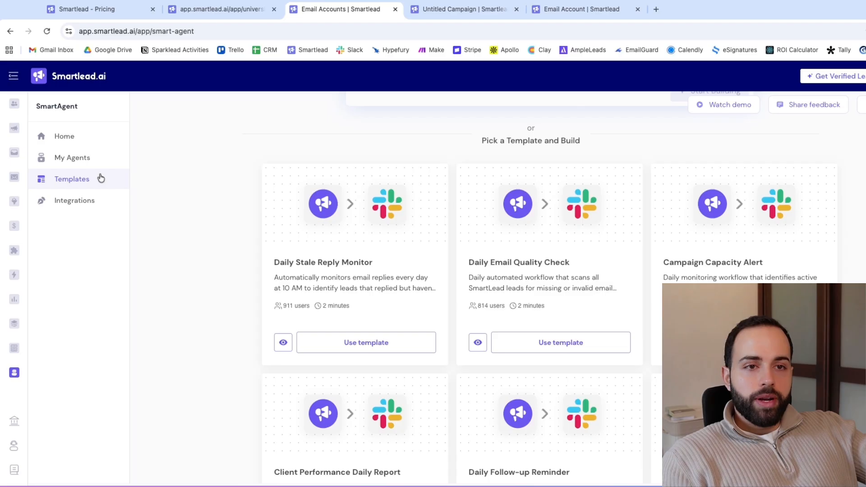
scroll(375, 229, "down", 1)
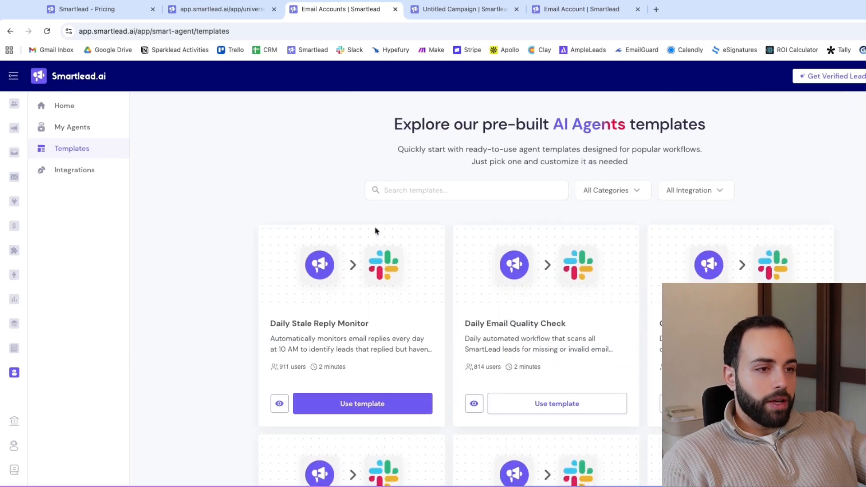
scroll(254, 290, "down", 1)
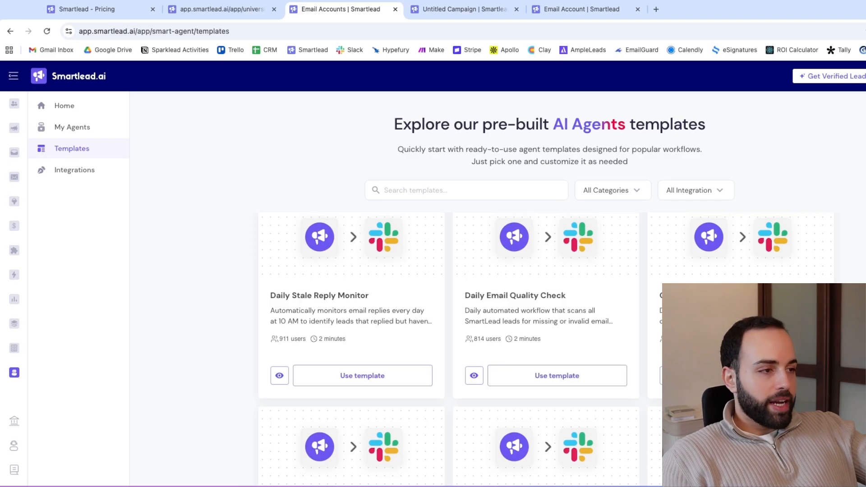
scroll(448, 334, "down", 5)
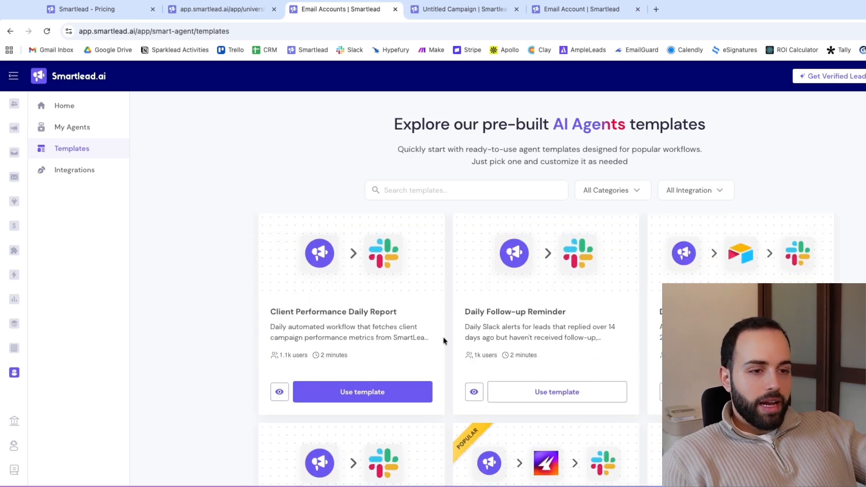
scroll(533, 326, "down", 2)
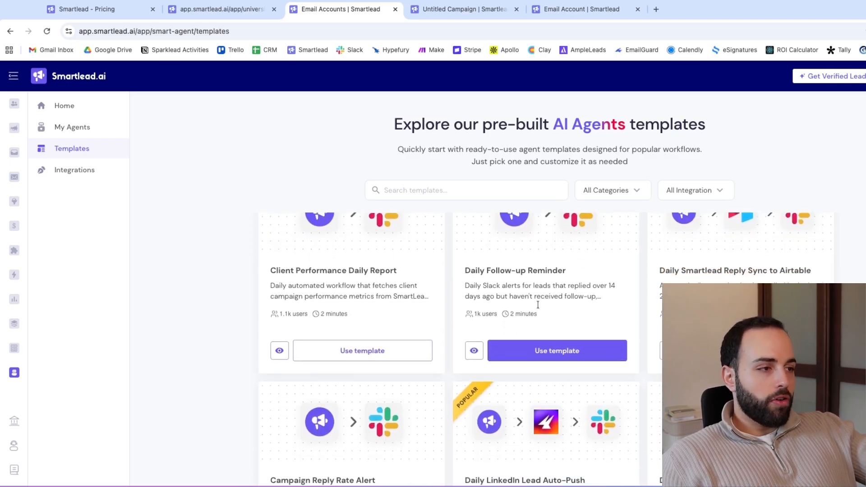
Read the remaining SmartAgents templates, including Daily LinkedIn Lead Auto-Push and Campaign Reply Rate Alert, and return to the start of the template list
scroll(532, 327, "down", 2)
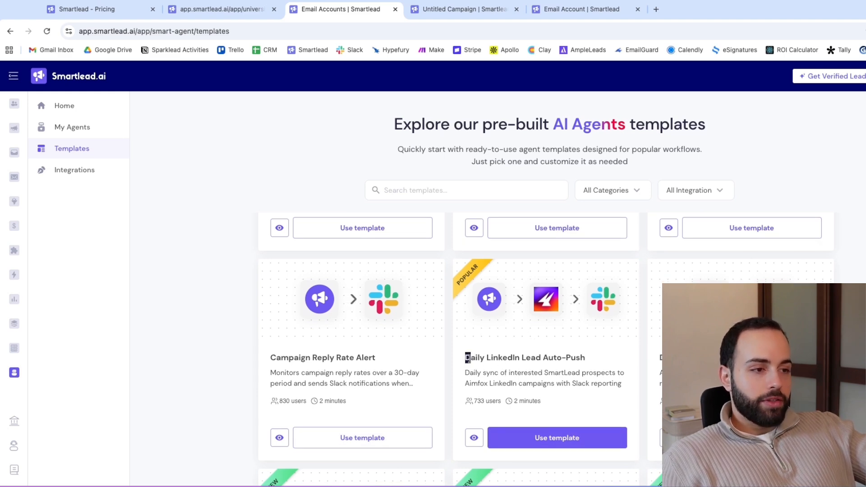
left_click_drag(468, 357, 469, 358)
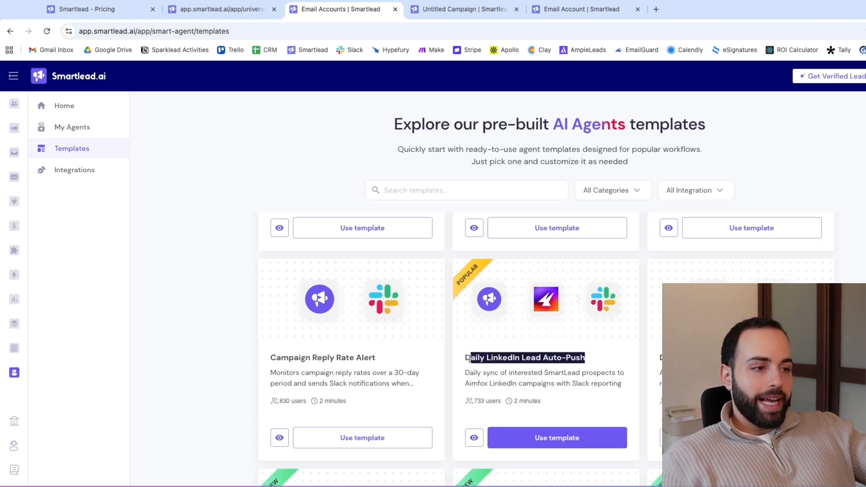
left_click(857, 229)
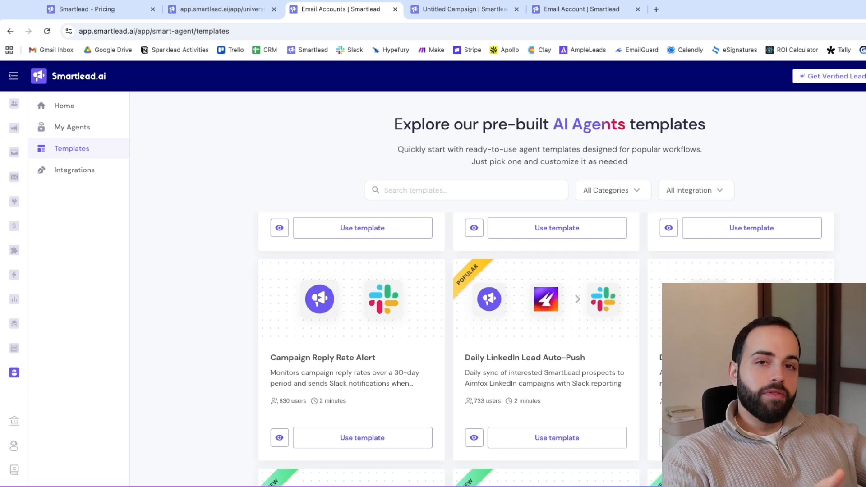
scroll(327, 174, "down", 2)
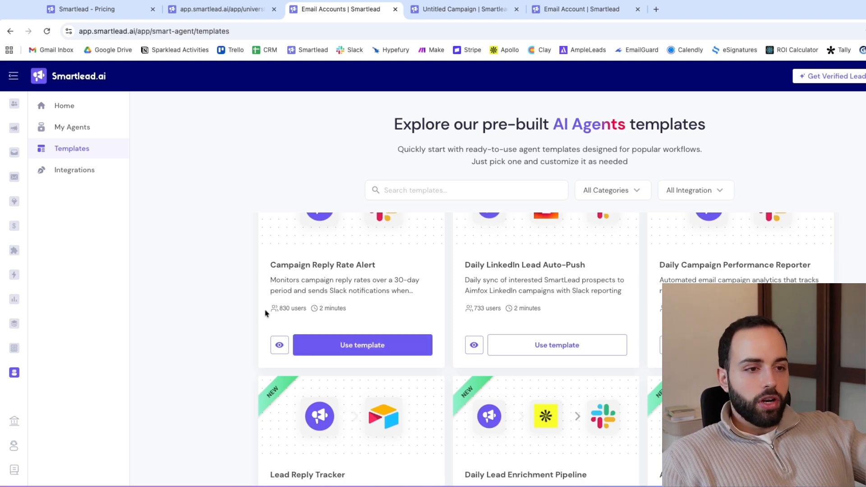
left_click_drag(267, 311, 829, 280)
left_click(829, 280)
scroll(441, 263, "up", 10)
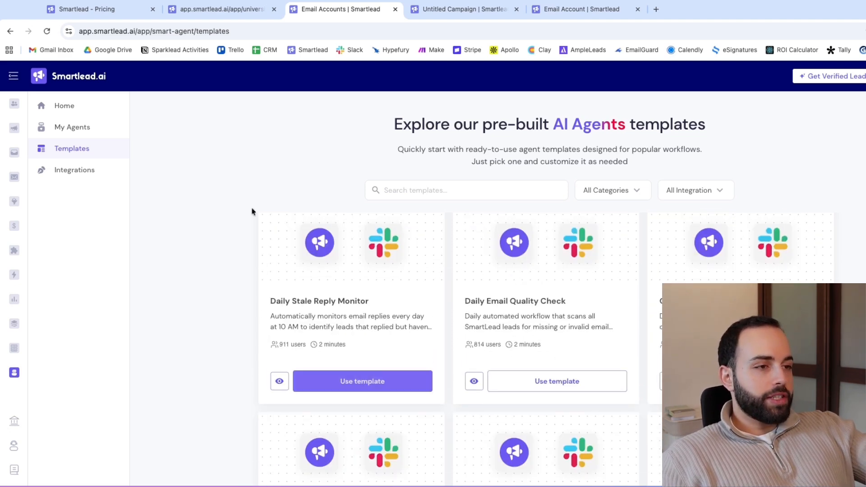
scroll(235, 159, "up", 2)
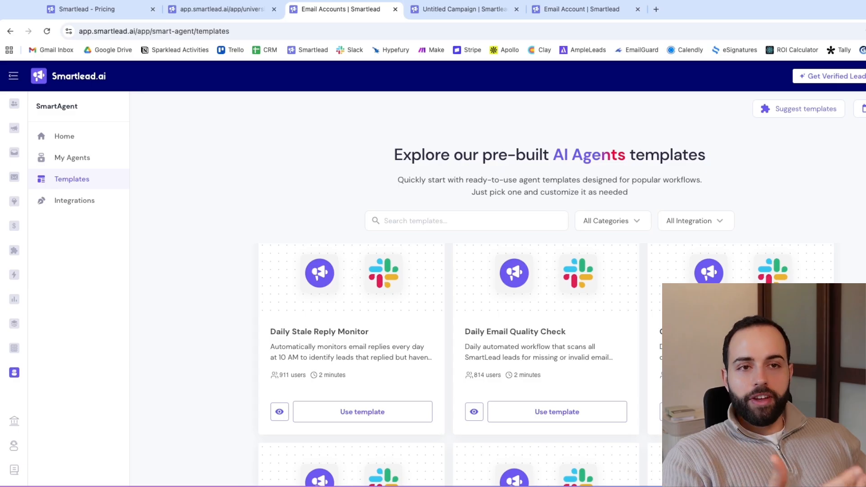
scroll(358, 325, "down", 2)
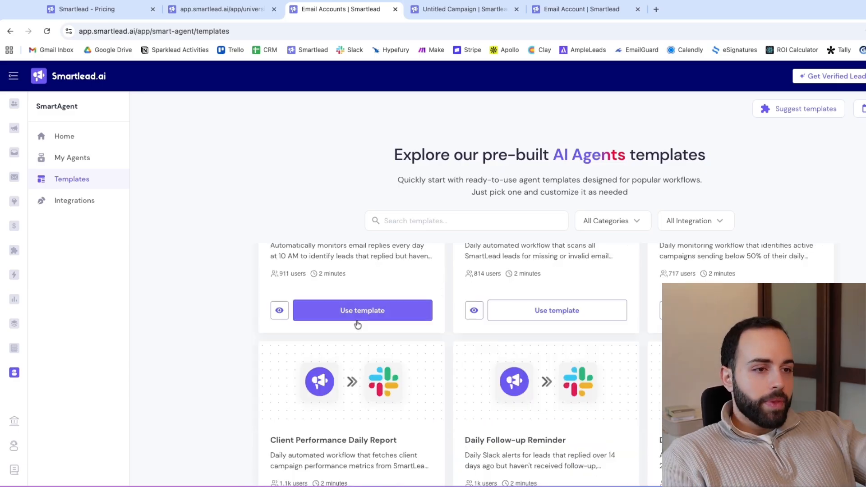
scroll(318, 311, "up", 3)
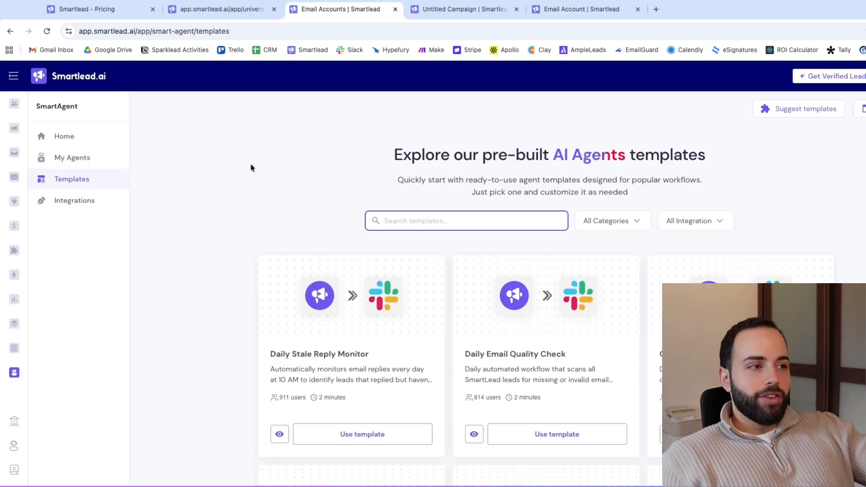
Browse the courses and resource categories in Smartlead University, and return to the overview of all email campaigns
left_click(14, 419)
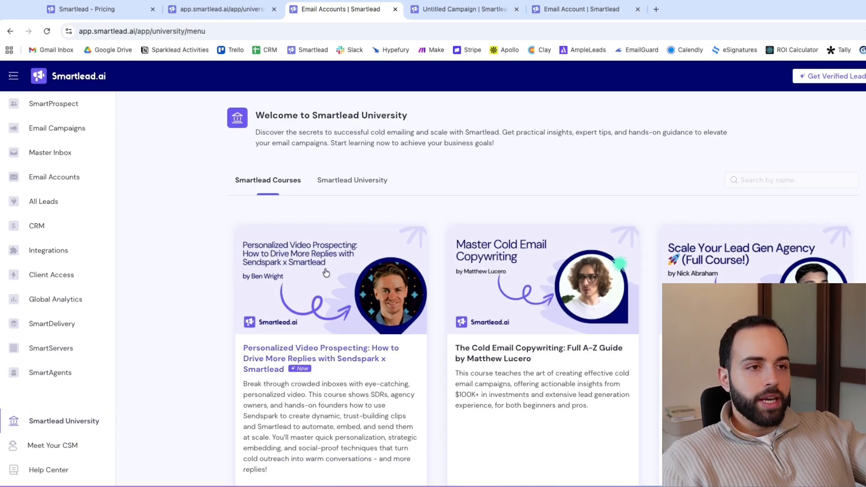
scroll(325, 272, "down", 2)
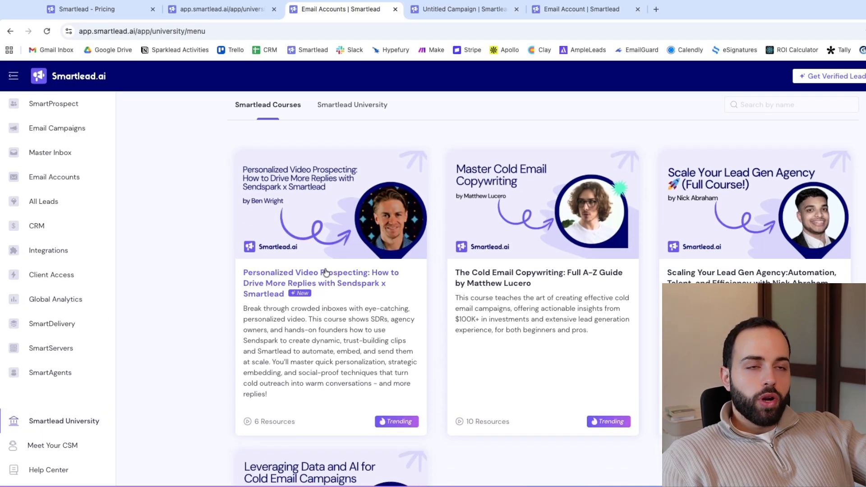
left_click(370, 107)
scroll(475, 296, "down", 3)
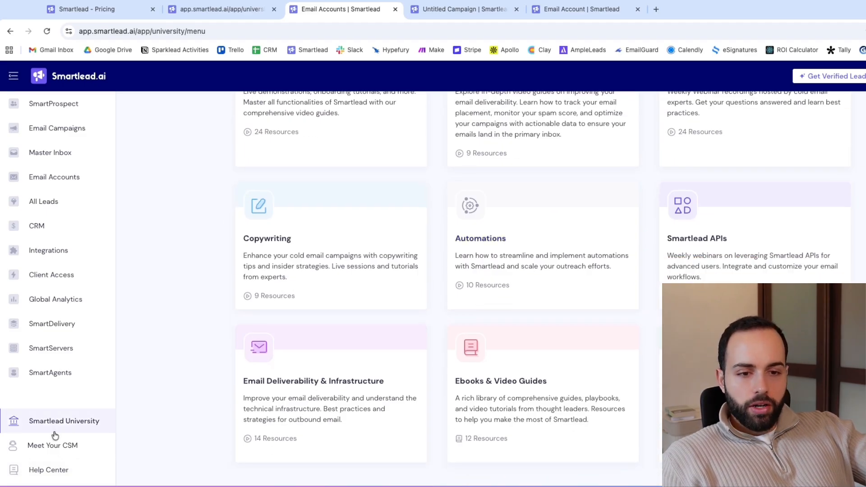
scroll(77, 225, "up", 5)
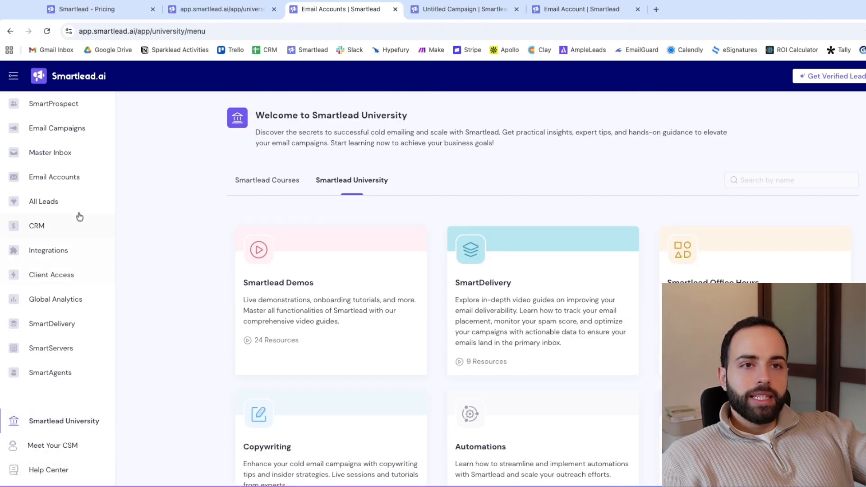
left_click(97, 130)
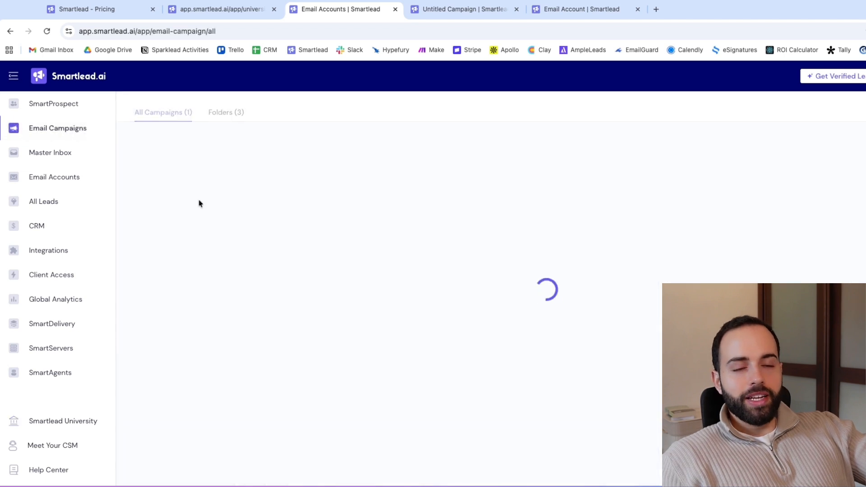